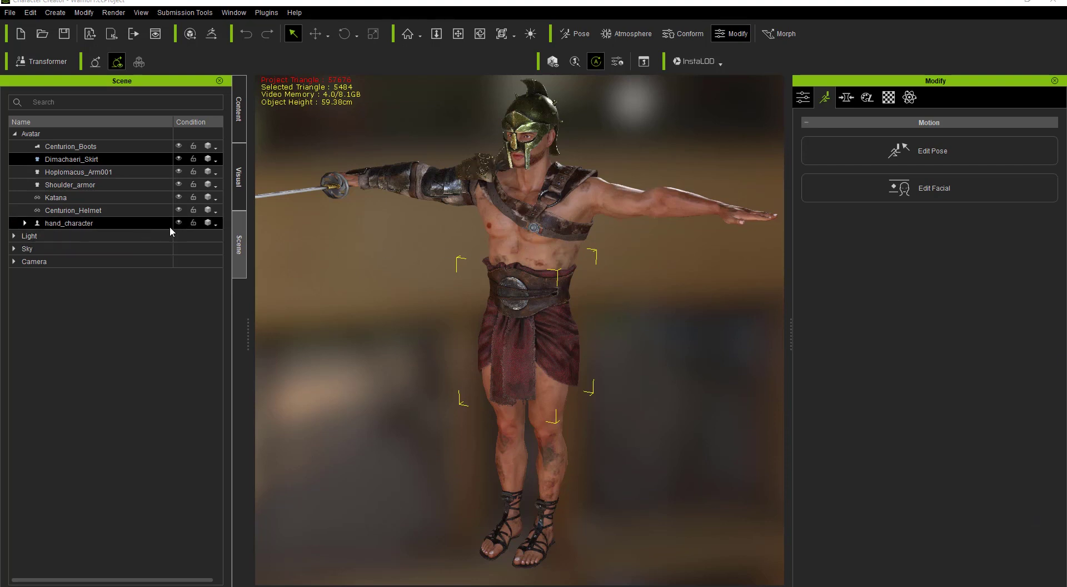
Inspect the hand_character mesh in Wireframe on Shaded display and return it to Normal.
left_click(213, 229)
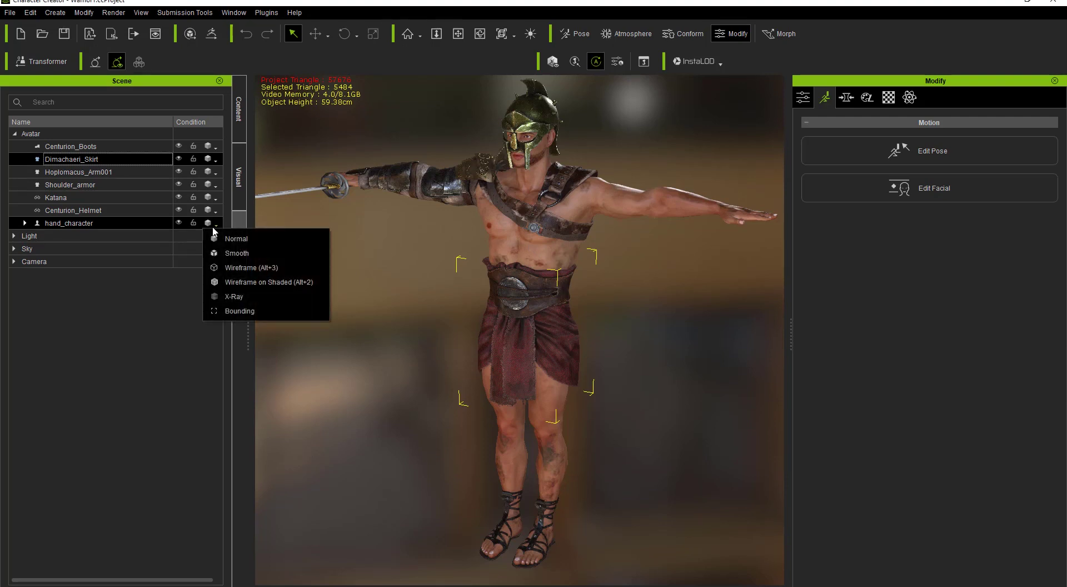
left_click(228, 281)
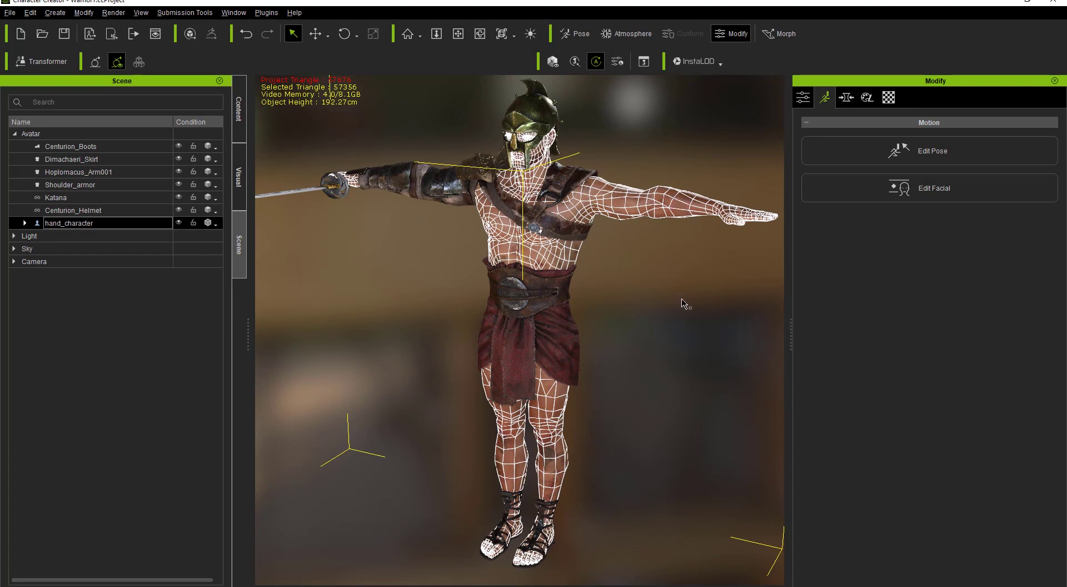
mouse_move(687, 304)
right_mouse_down()
mouse_move(644, 296)
mouse_move(699, 287)
right_mouse_up()
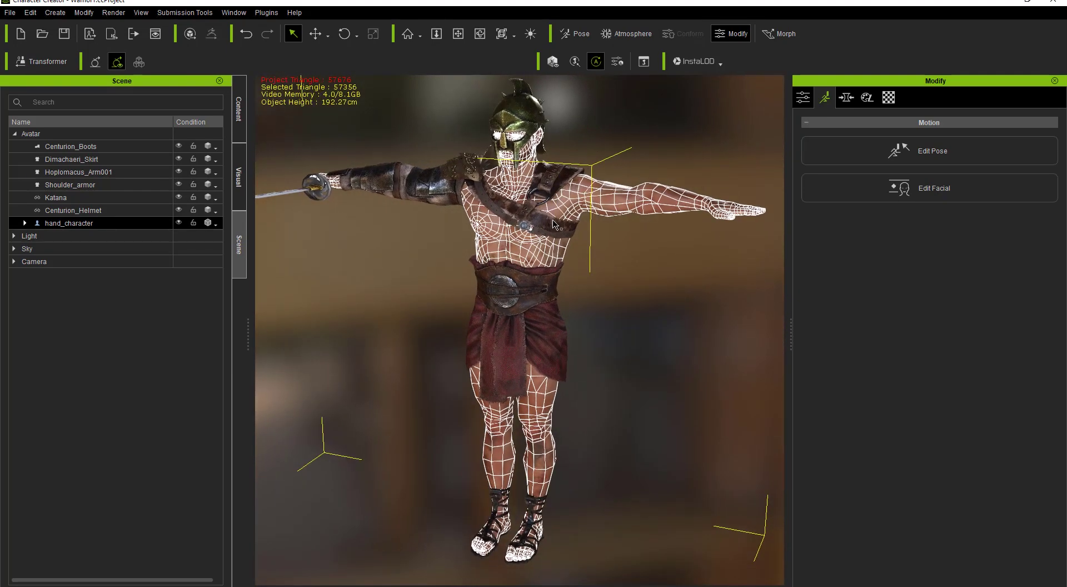
left_click(215, 224)
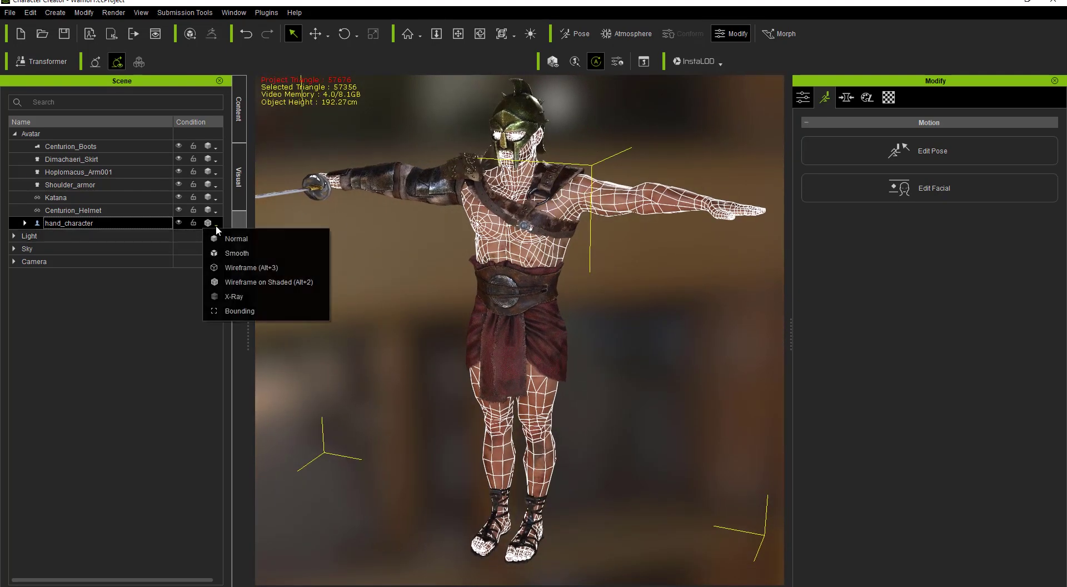
left_click(221, 231)
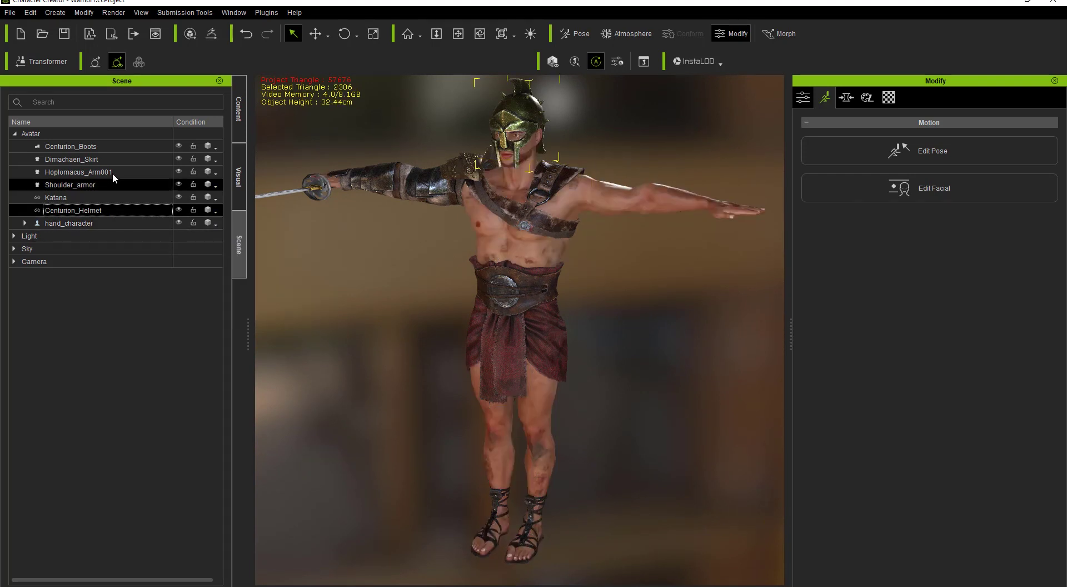
Display all six wearables, from Centurion_Boots to Centurion_Helmet, as Wireframe on Shaded.
left_click(111, 145, "shift")
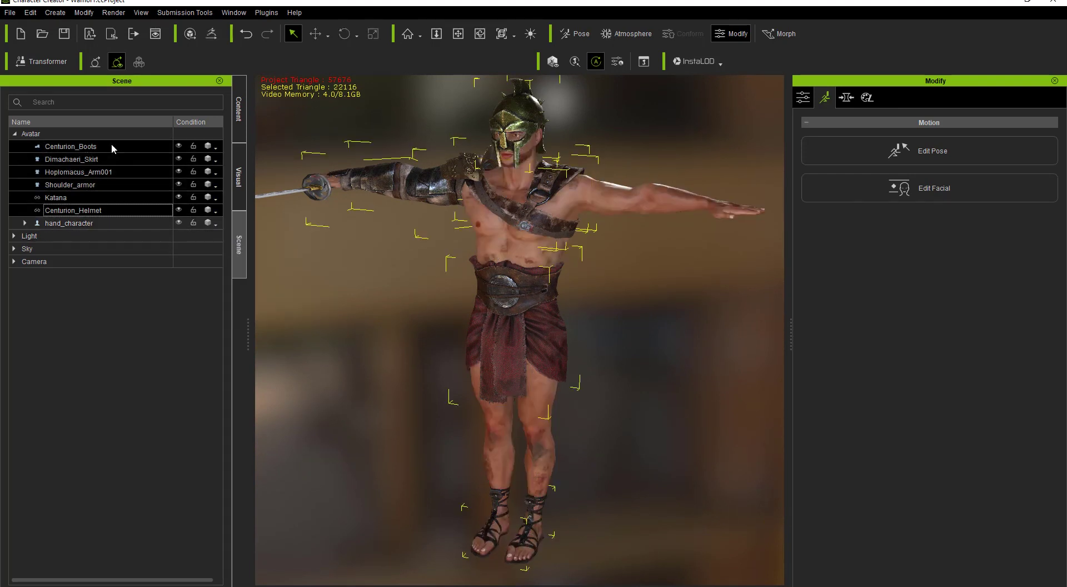
left_click(216, 148)
left_click(242, 209)
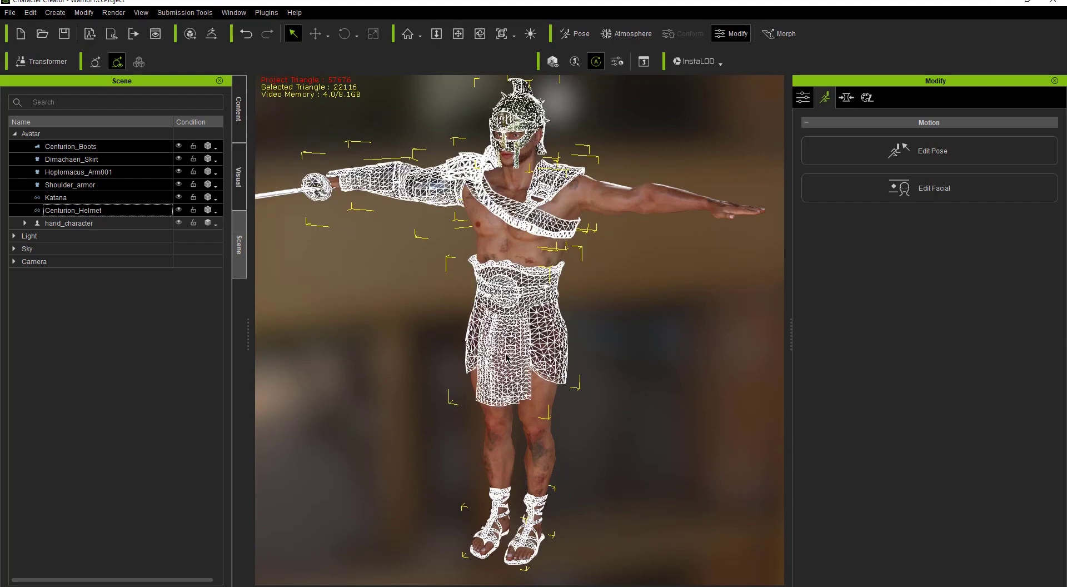
right_click_drag(412, 356, 429, 328)
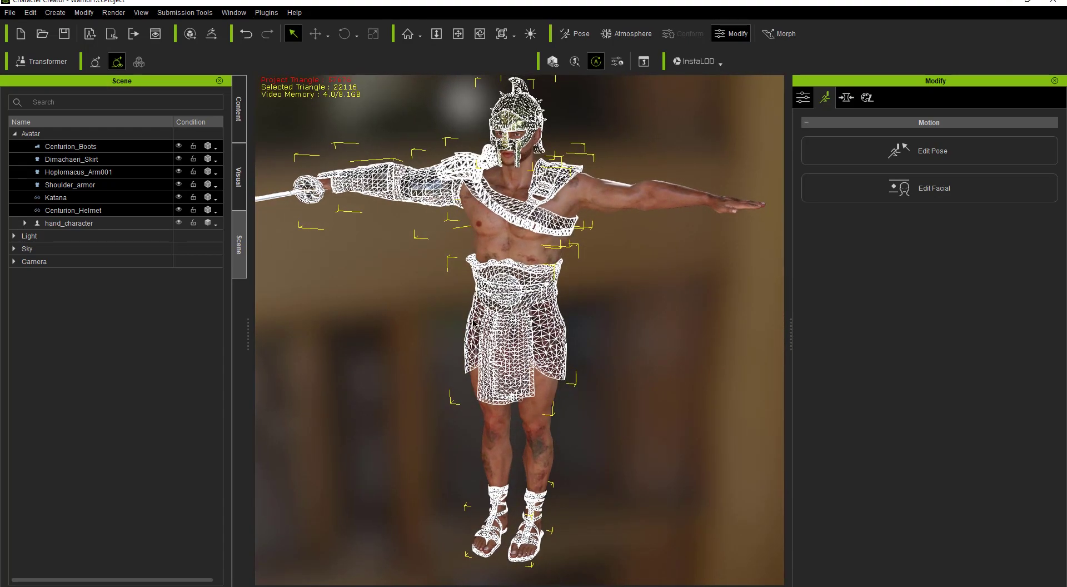
middle_click_drag(517, 273, 534, 272)
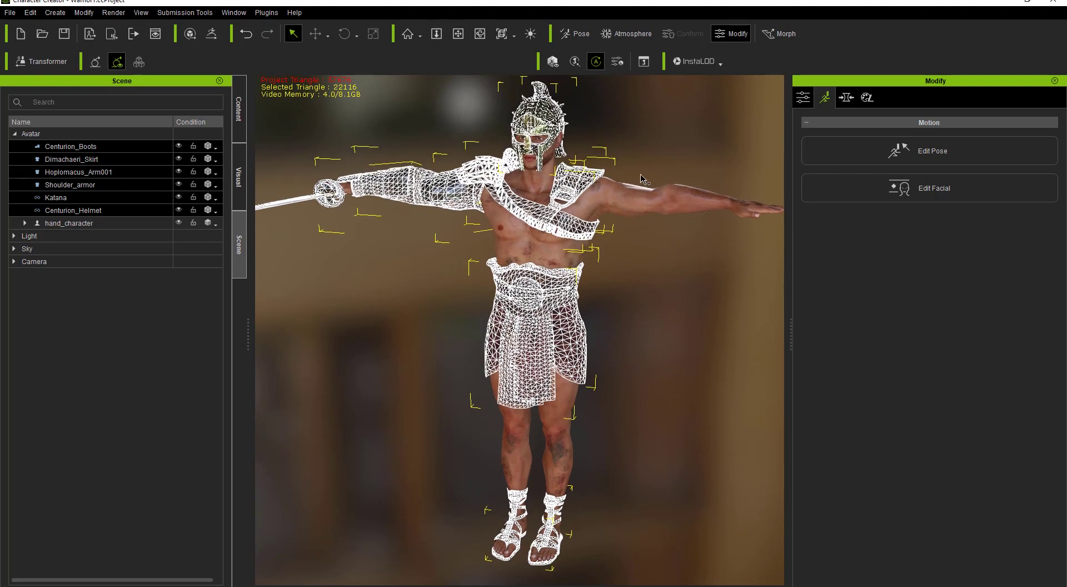
Reduce the polygons of the six selected wearables by percentage at 50.00 with InstaLOD's Polygon Reduction-Wearables, without baking textures.
left_click(709, 63)
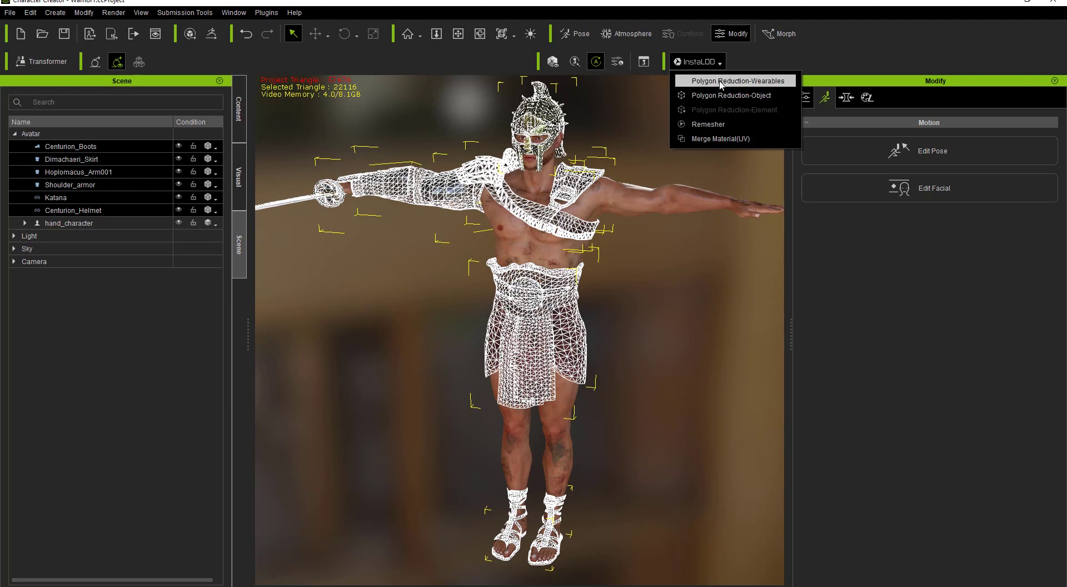
left_click(720, 84)
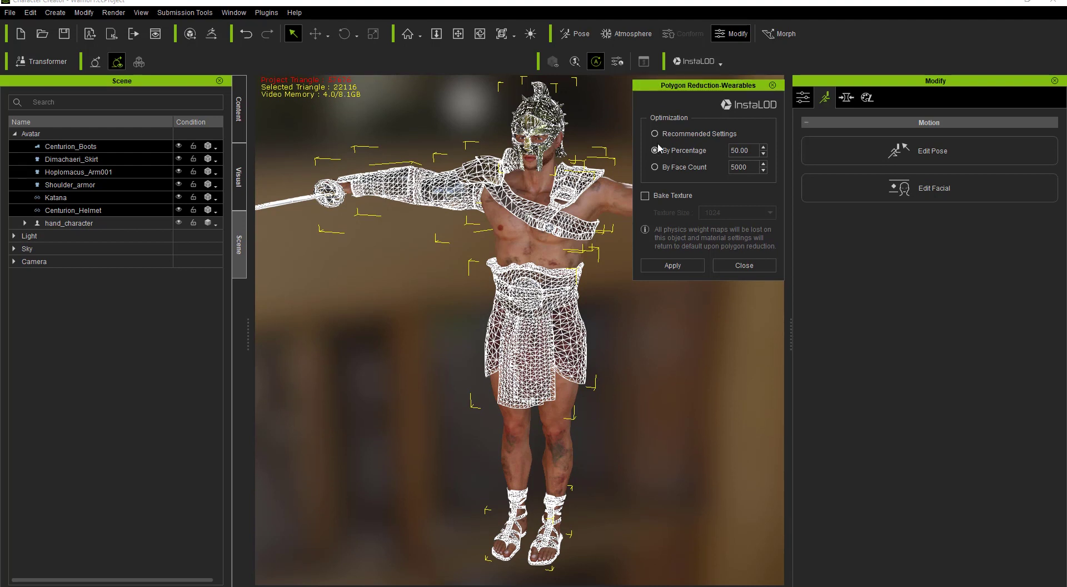
left_click(679, 267)
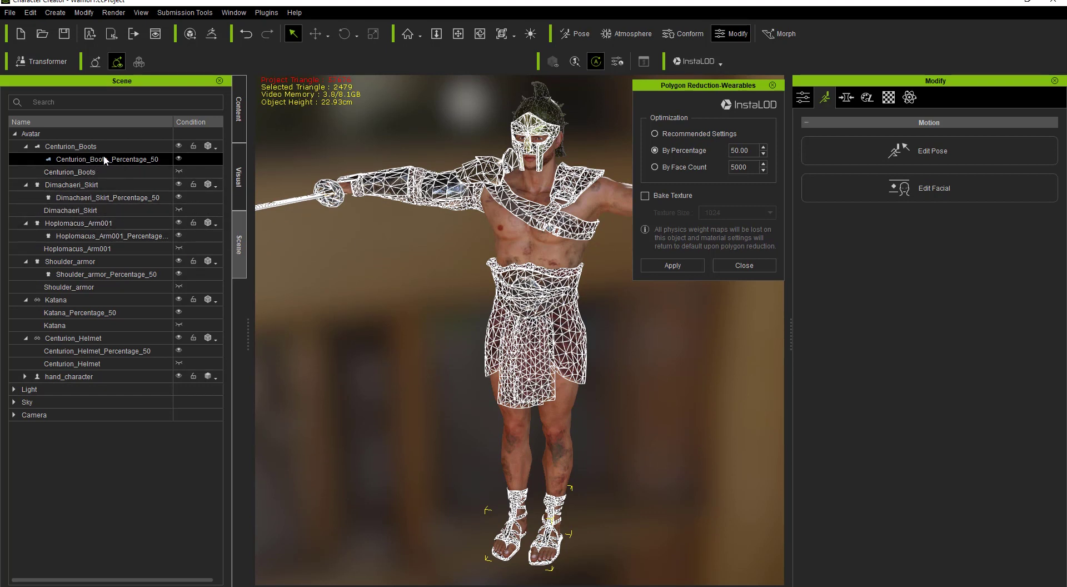
left_click(103, 198, "ctrl")
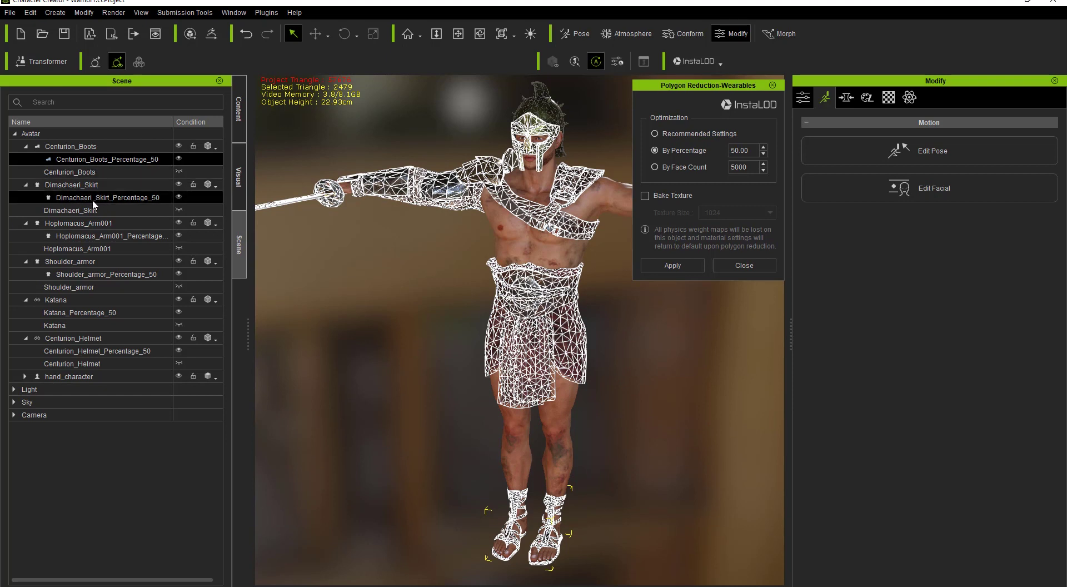
left_click(93, 185, "ctrl")
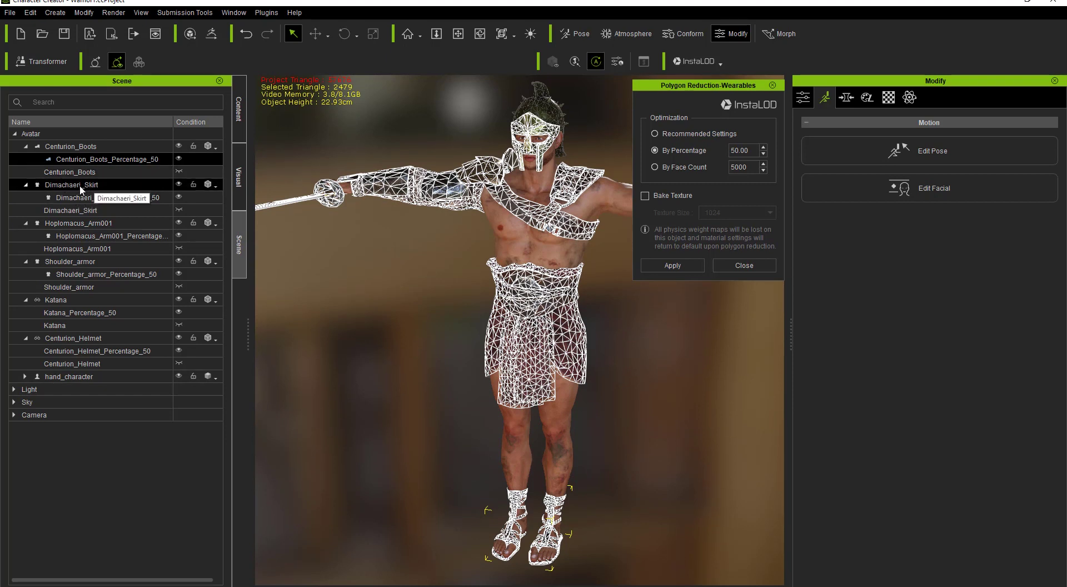
left_click(94, 185, "ctrl")
left_click(141, 146, "ctrl")
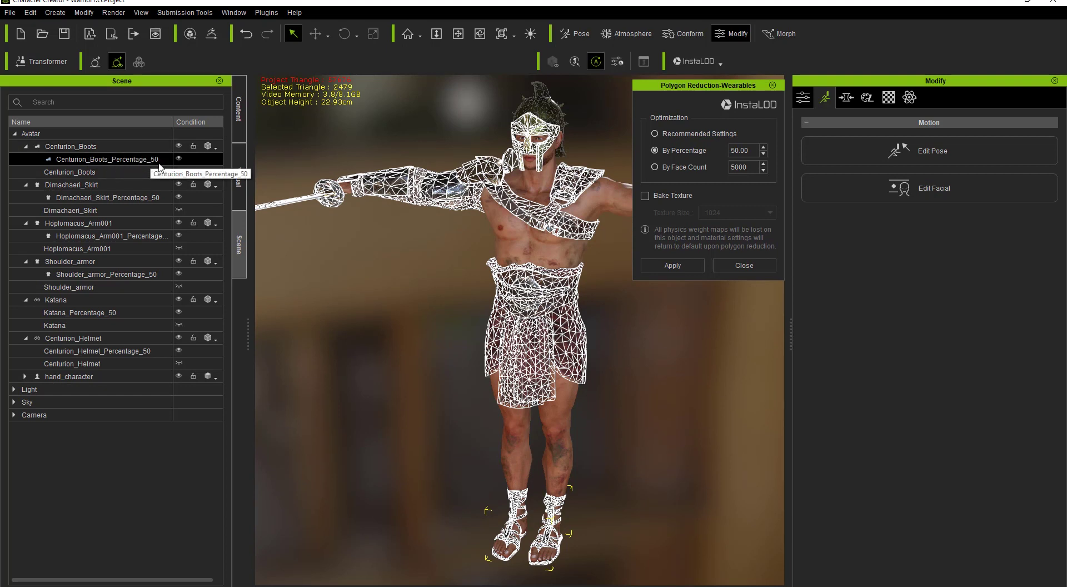
left_click(119, 172, "ctrl")
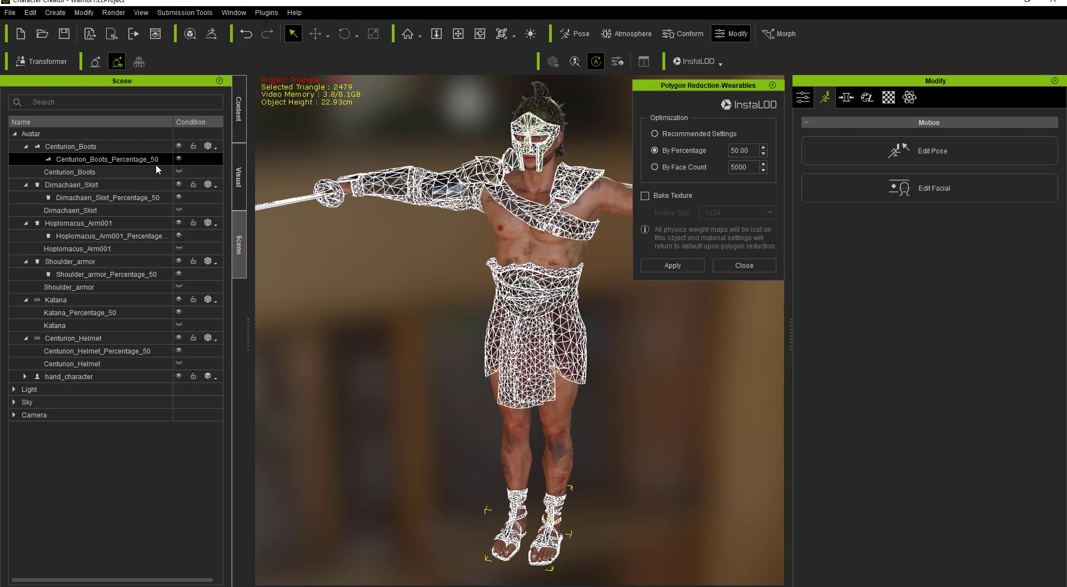
left_click(115, 169, "ctrl")
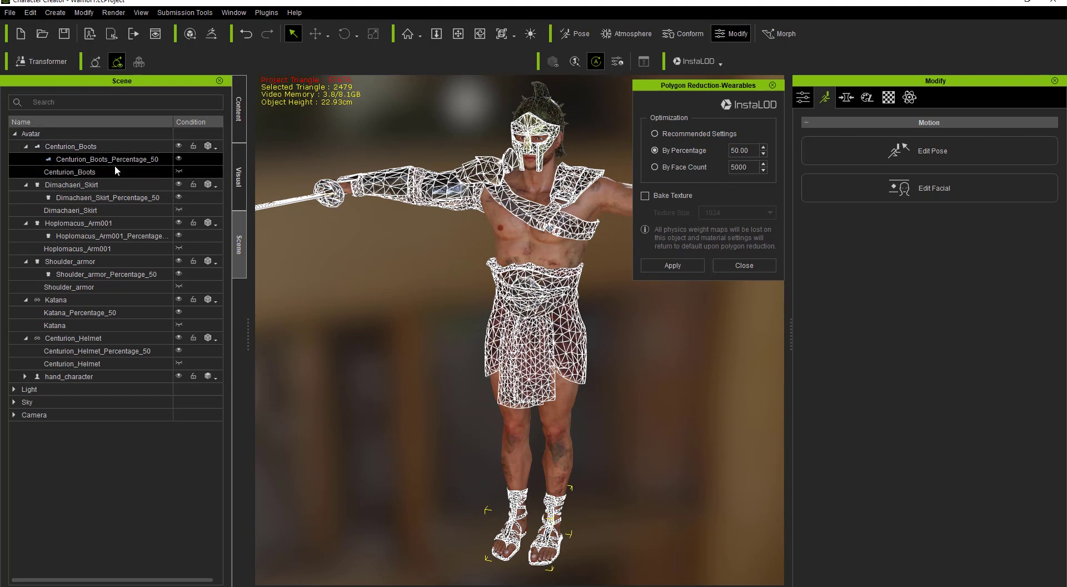
left_click(115, 168, "ctrl")
left_click(129, 200, "ctrl")
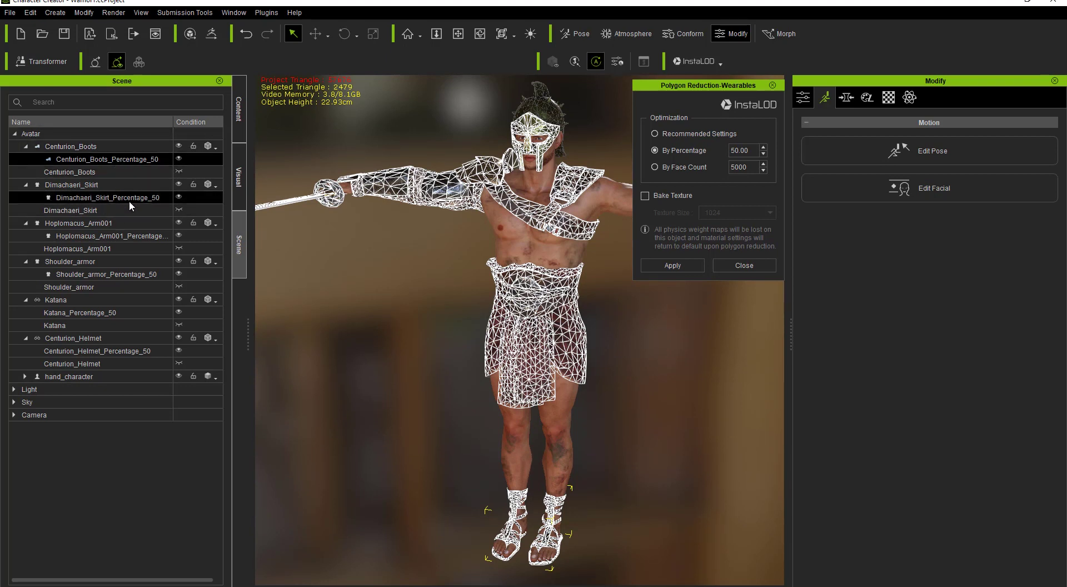
left_click(129, 201, "ctrl")
left_click(116, 171, "ctrl")
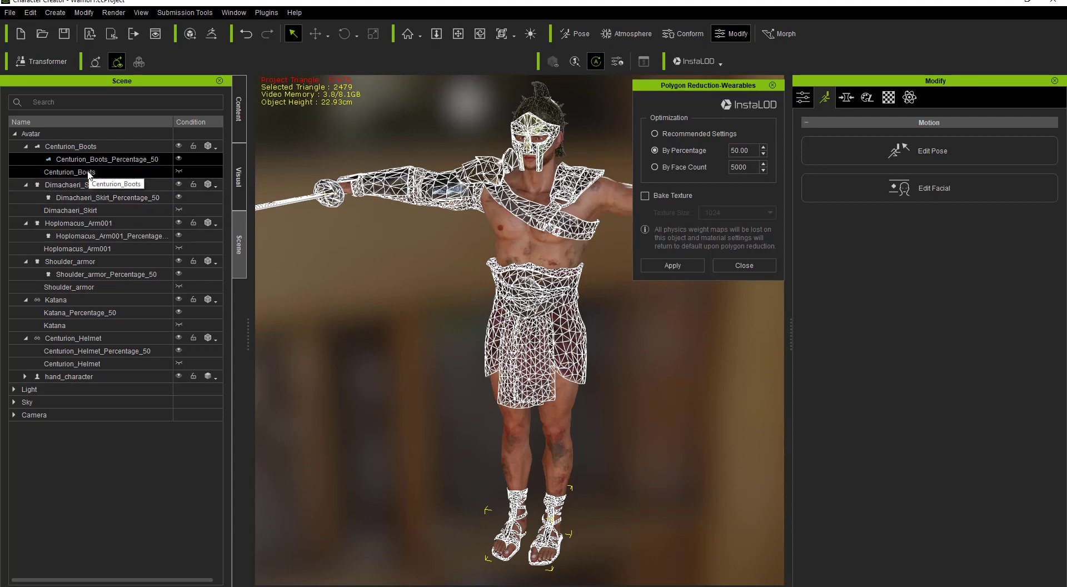
left_click(137, 173, "ctrl")
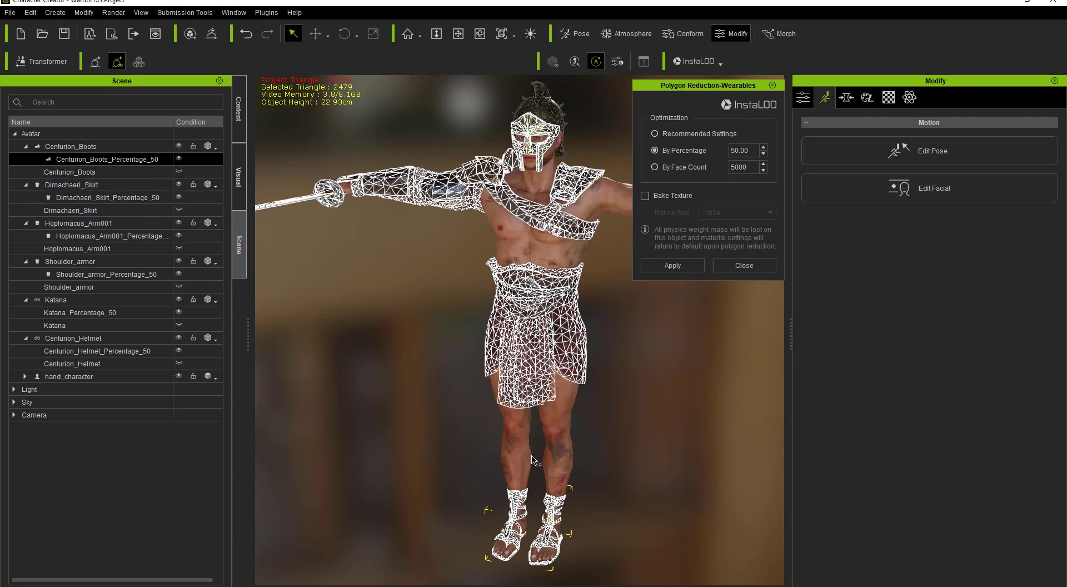
Compare the original Centurion_Boots mesh with its Percentage_50 version on the feet by swapping which one is shown, leaving the reduced version active.
middle_click_drag(528, 432, 490, 264)
scroll(491, 264, "up", 6)
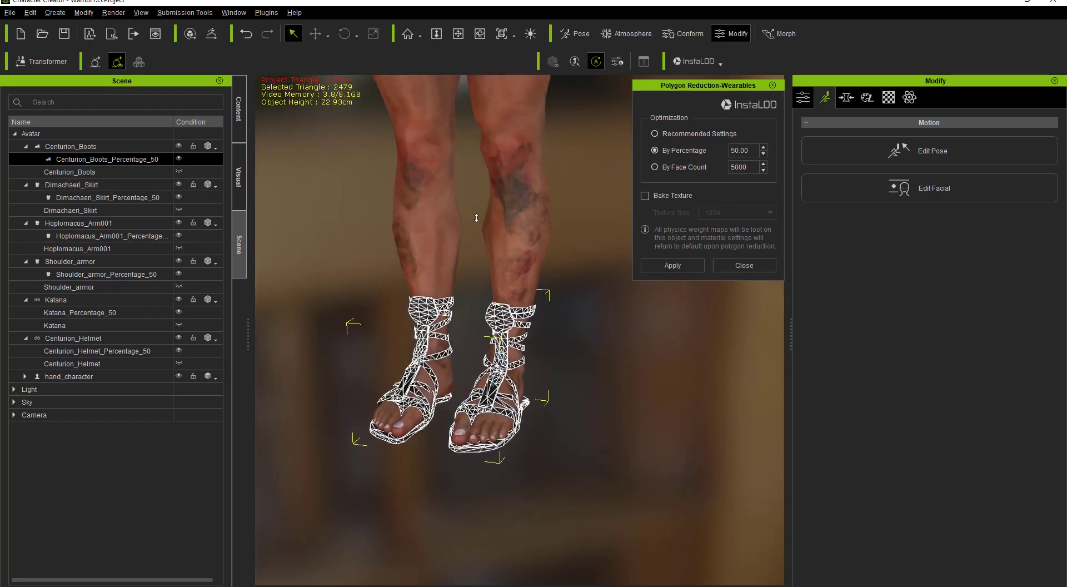
scroll(509, 283, "up", 5)
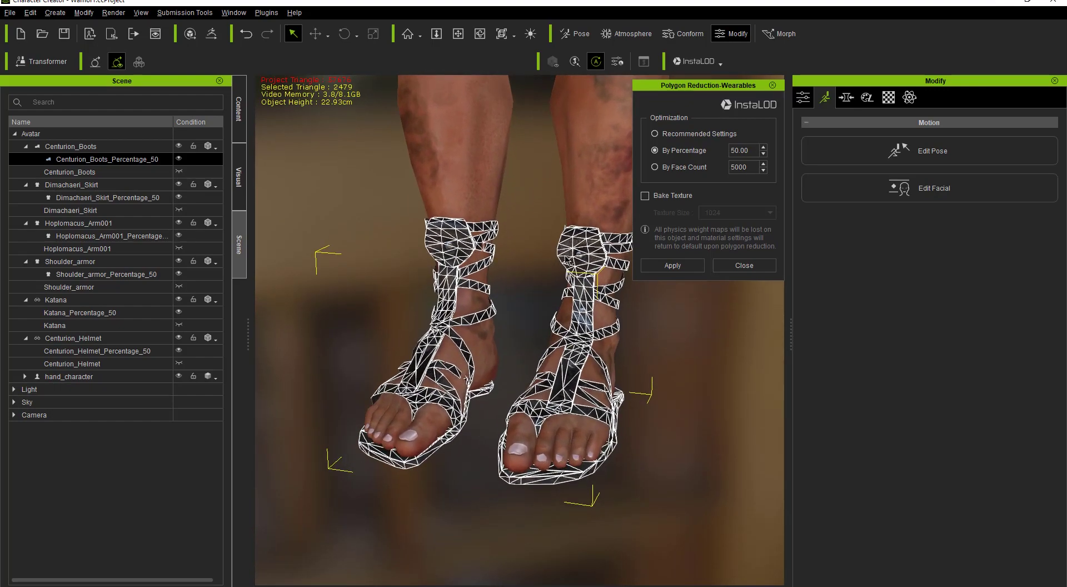
scroll(509, 284, "down", 1)
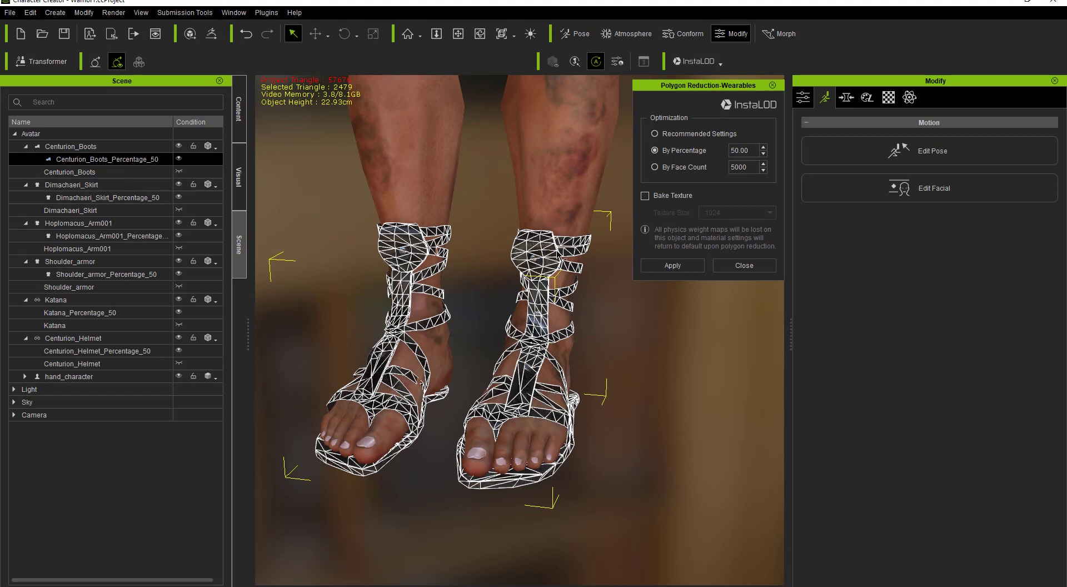
left_click(179, 172)
left_click(179, 173)
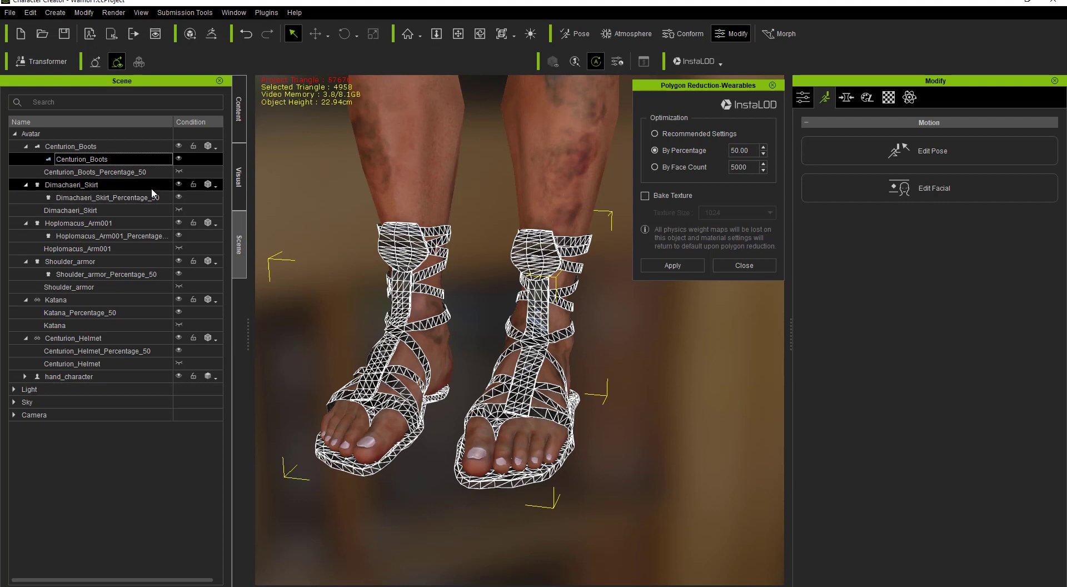
left_click(178, 173)
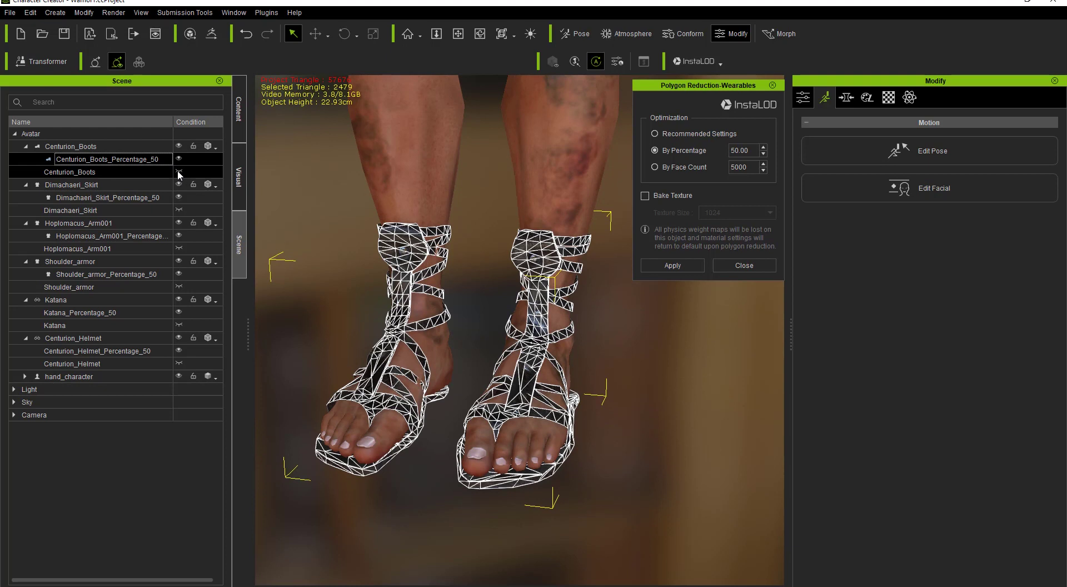
Delete the hidden original meshes of all six wearables, from Centurion_Boots to Centurion_Helmet, keeping only the Percentage_50 versions.
left_click(94, 172)
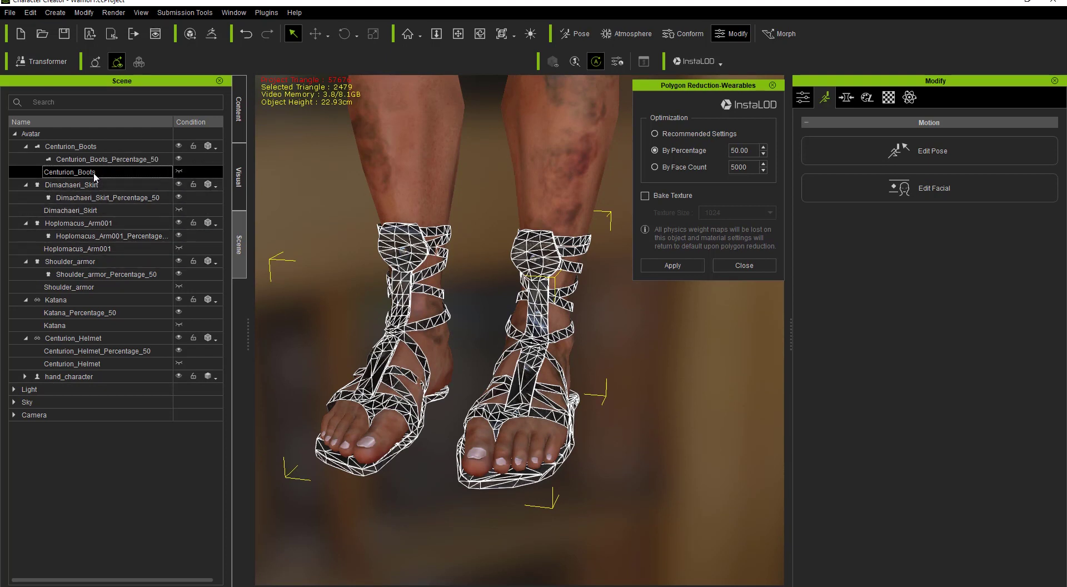
left_click(98, 210)
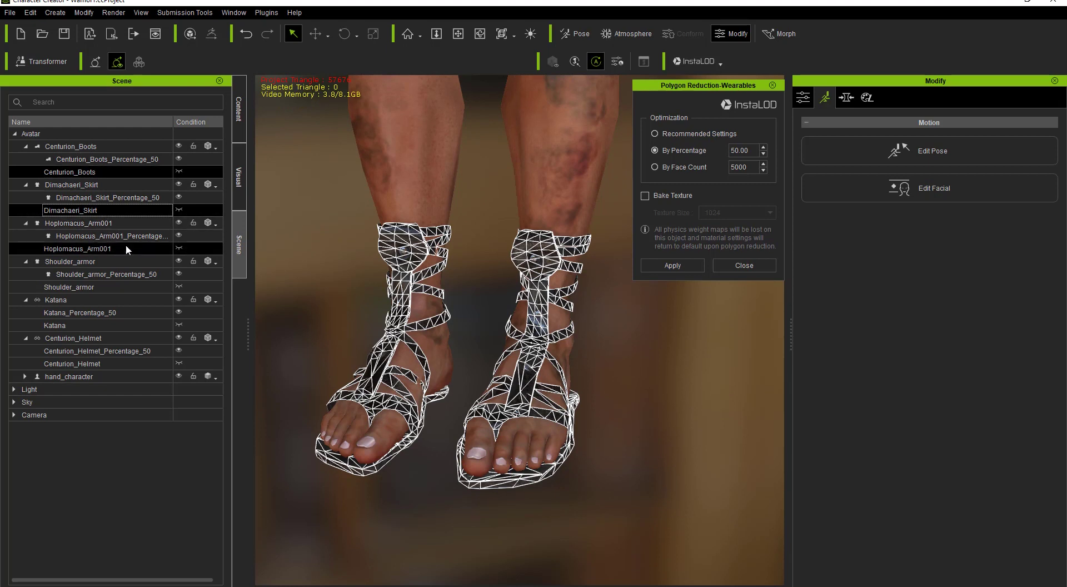
left_click(105, 248)
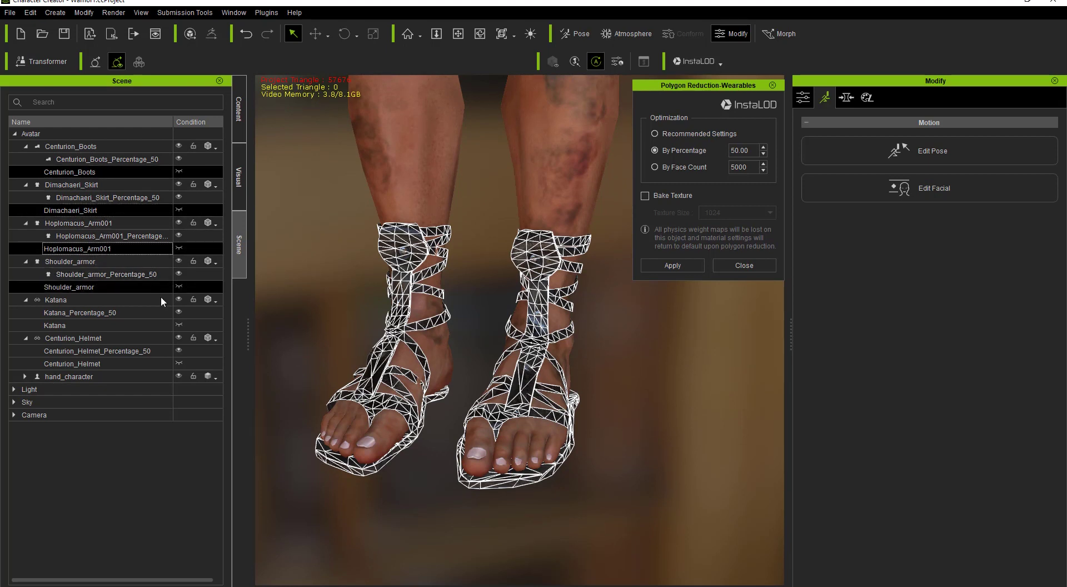
left_click(126, 286)
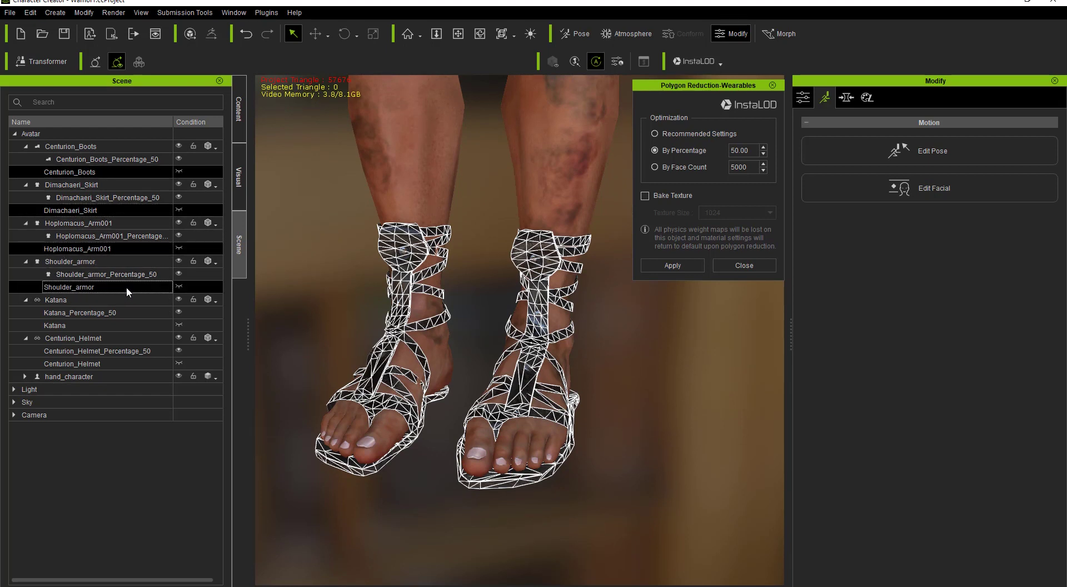
left_click(97, 325)
left_click(93, 364)
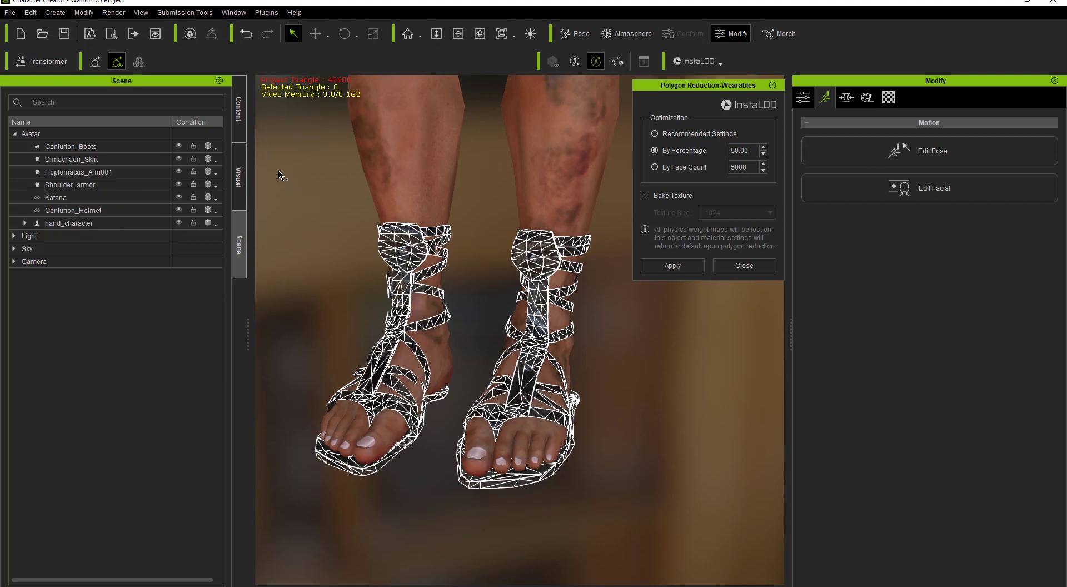
Return all six reduced wearables, from Centurion_Boots to Centurion_Helmet, to Normal display and check them on the upper body.
left_click(132, 184)
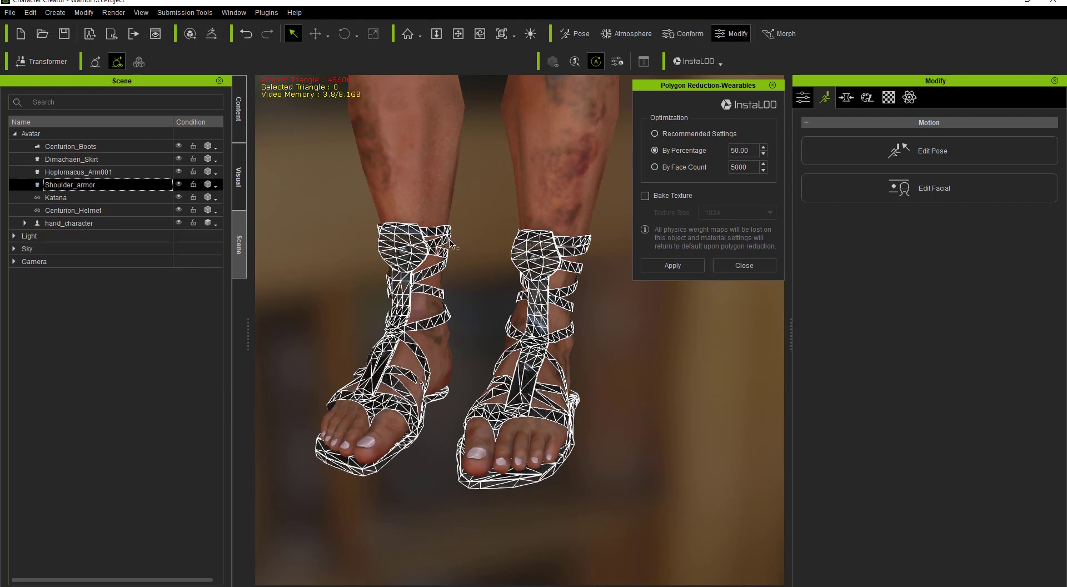
right_click_drag(471, 161, 471, 300)
middle_click_drag(471, 300, 493, 204)
middle_click_drag(509, 122, 284, 228)
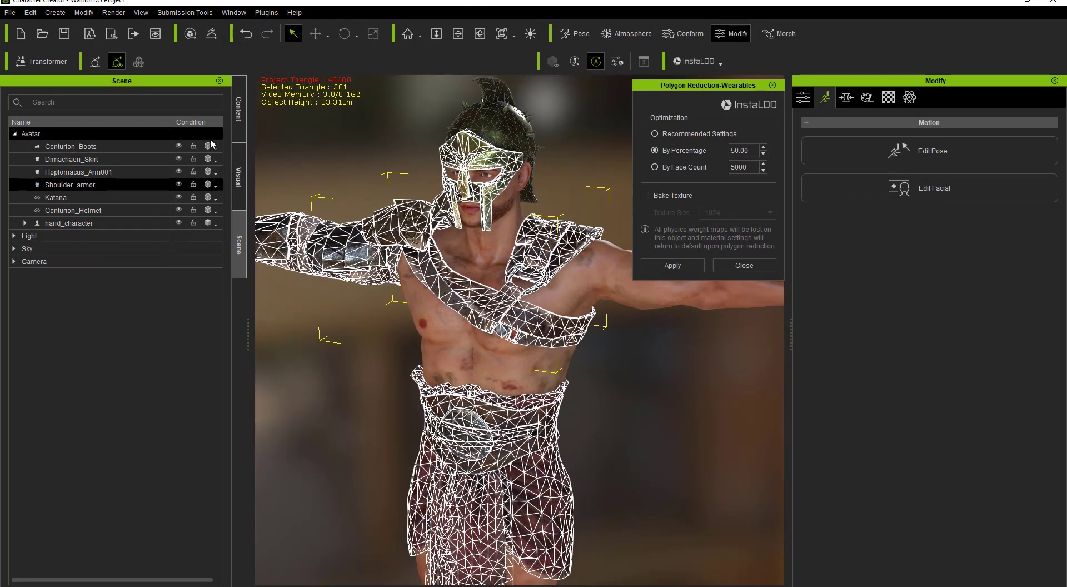
left_click(70, 146)
left_click(110, 214, "shift")
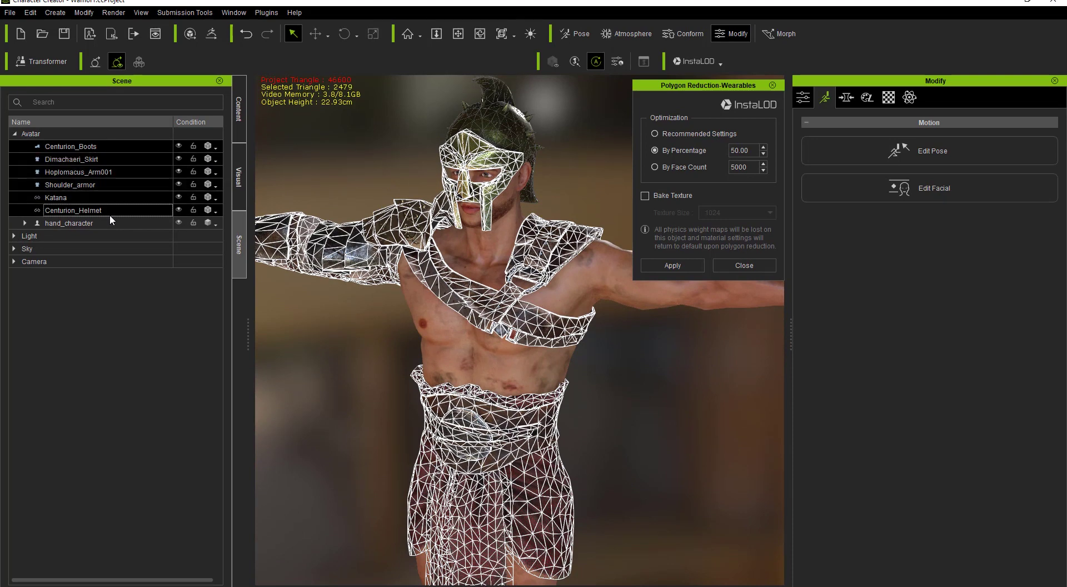
left_click(216, 216)
left_click(233, 226)
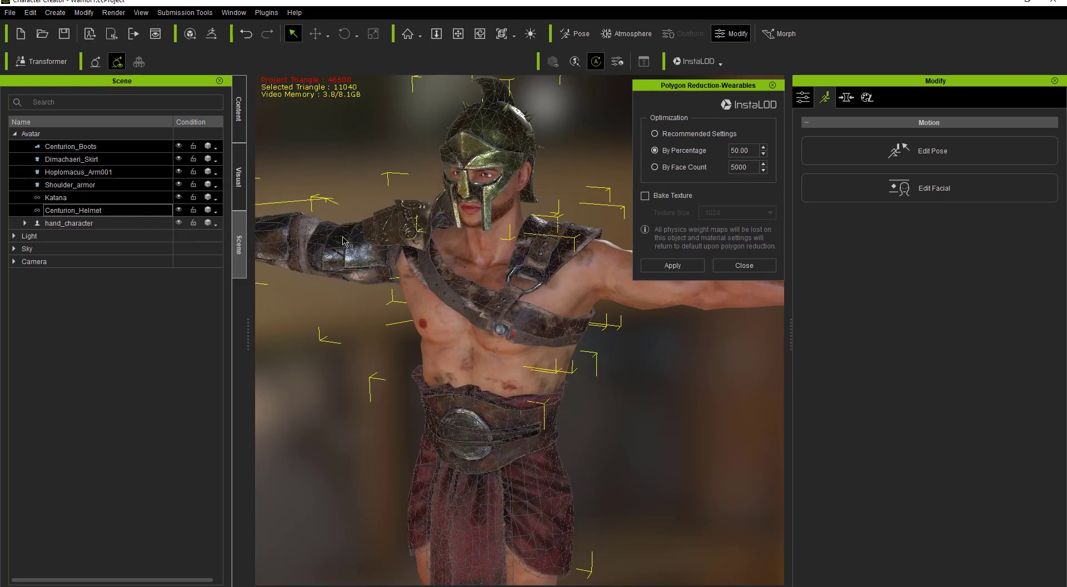
right_click_drag(392, 224, 463, 229)
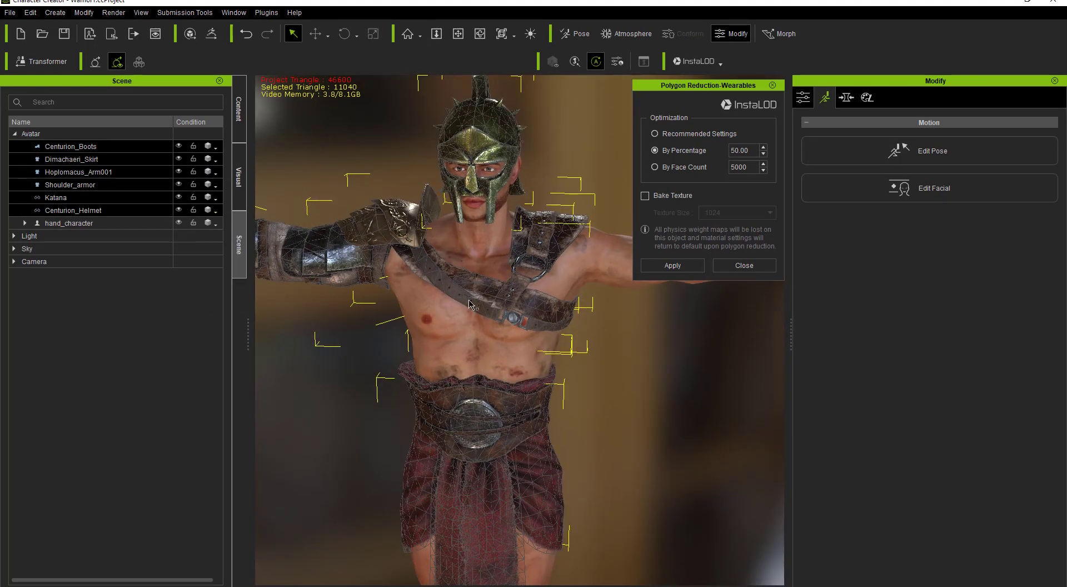
Close the wearables polygon reduction settings and remove the displacement texture from the Shoulder_armor material.
left_click(463, 229)
left_click(771, 85)
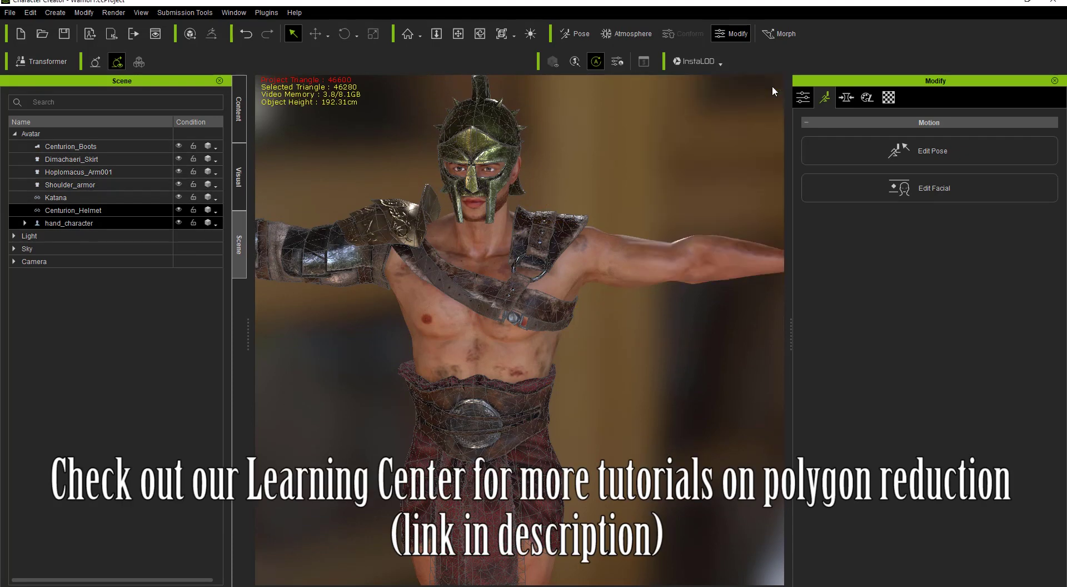
right_click_drag(583, 381, 482, 314)
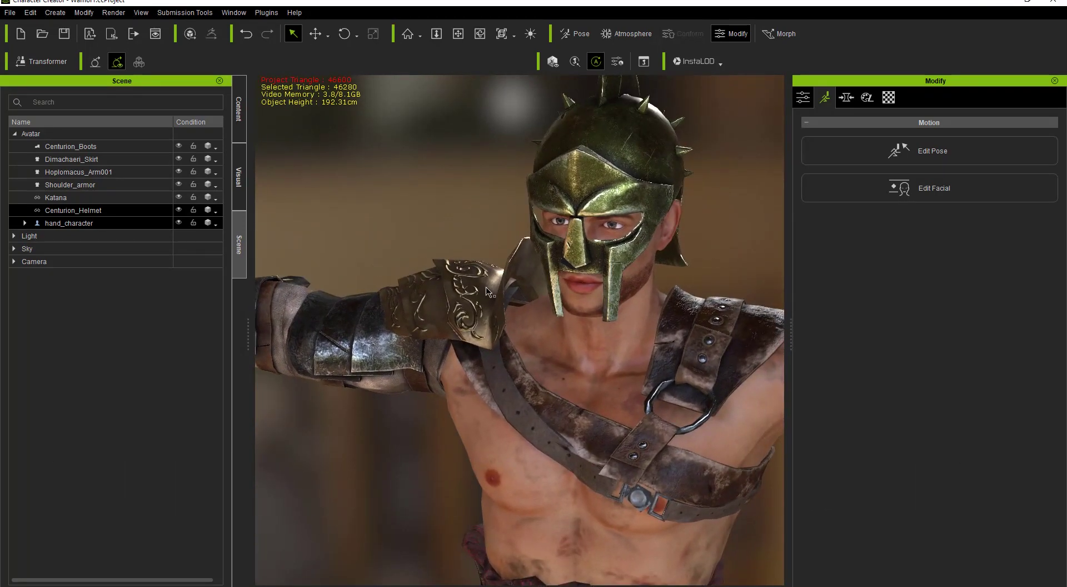
left_click(491, 292)
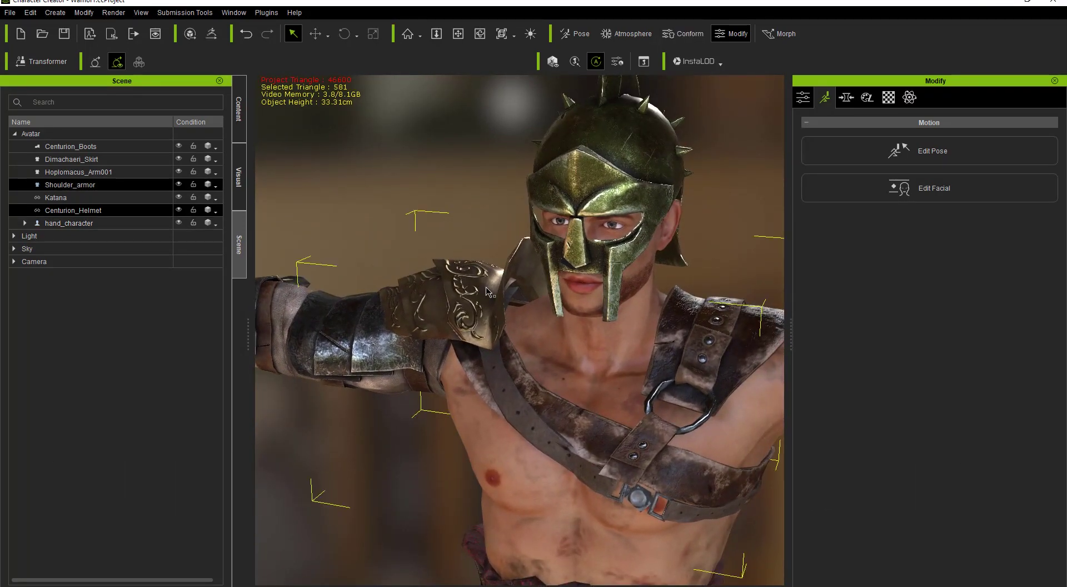
left_click(884, 98)
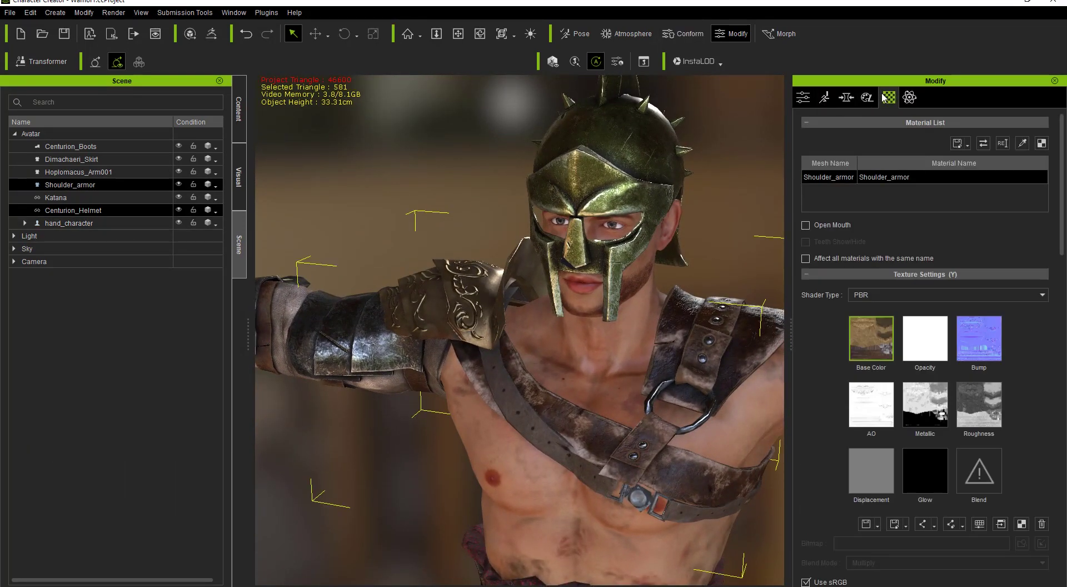
left_click(876, 465)
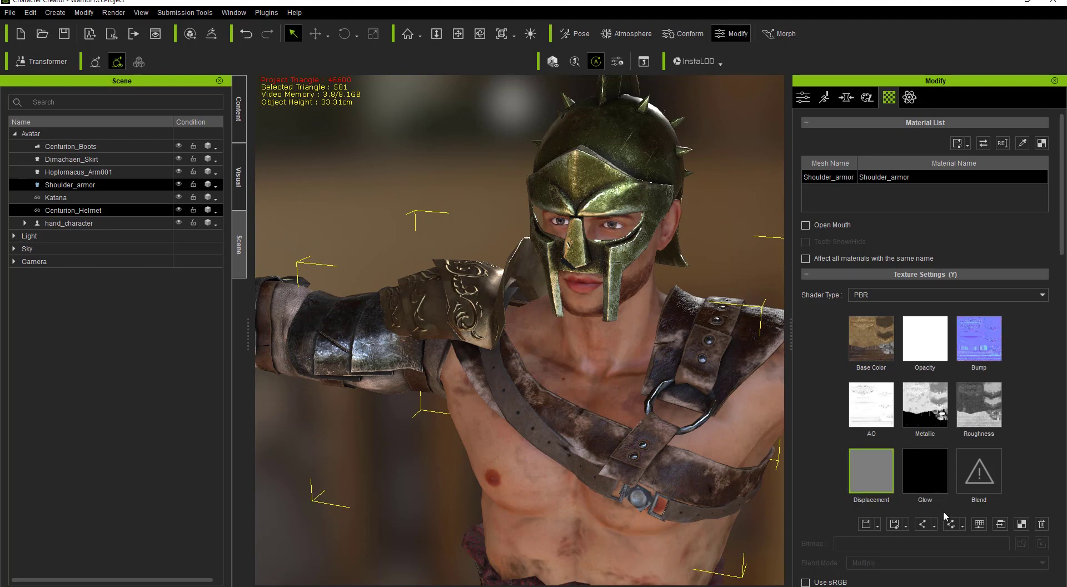
left_click(1041, 524)
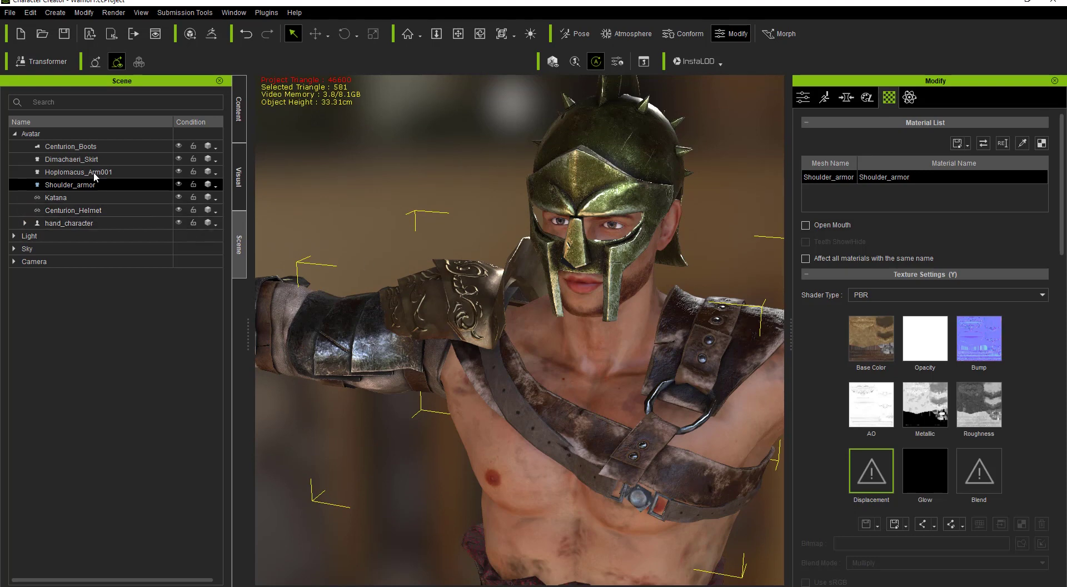
Examine the texture channels of each wearable from Centurion_Boots to Centurion_Helmet and of hand_character for remaining displacement maps.
left_click(78, 147)
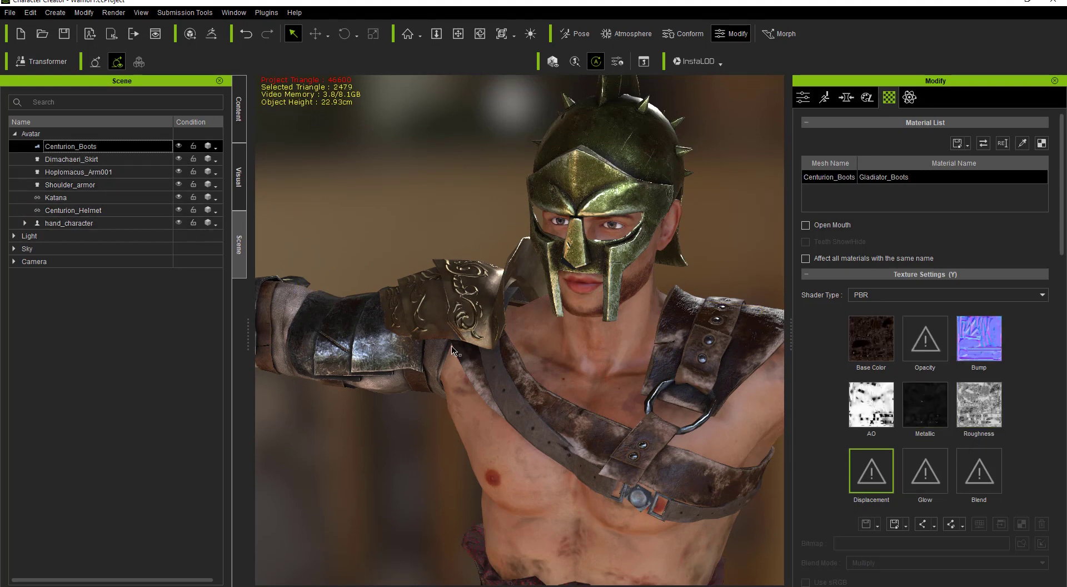
left_click(81, 158)
left_click(81, 170)
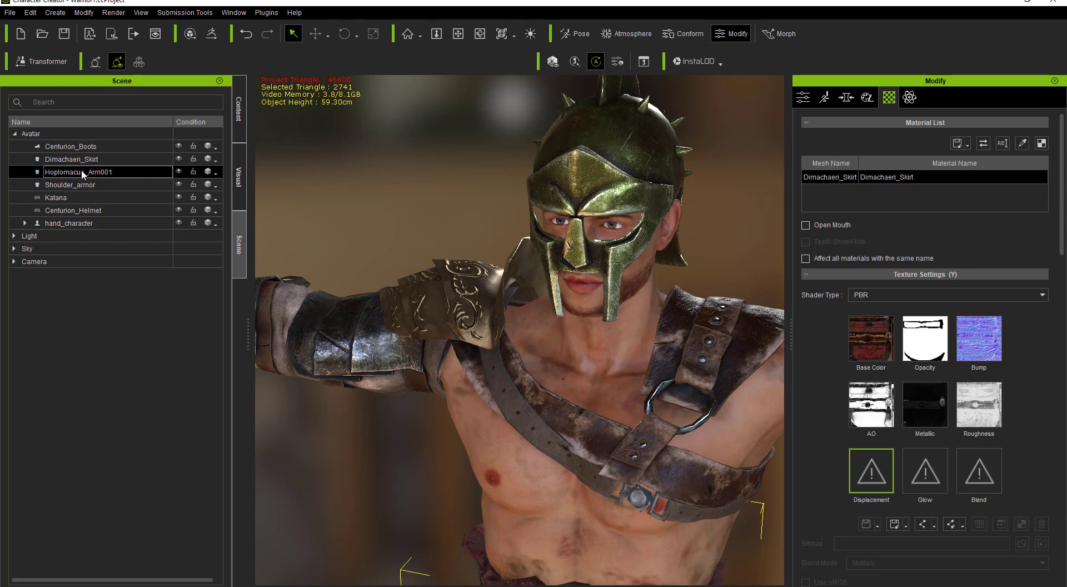
left_click(82, 186)
left_click(82, 198)
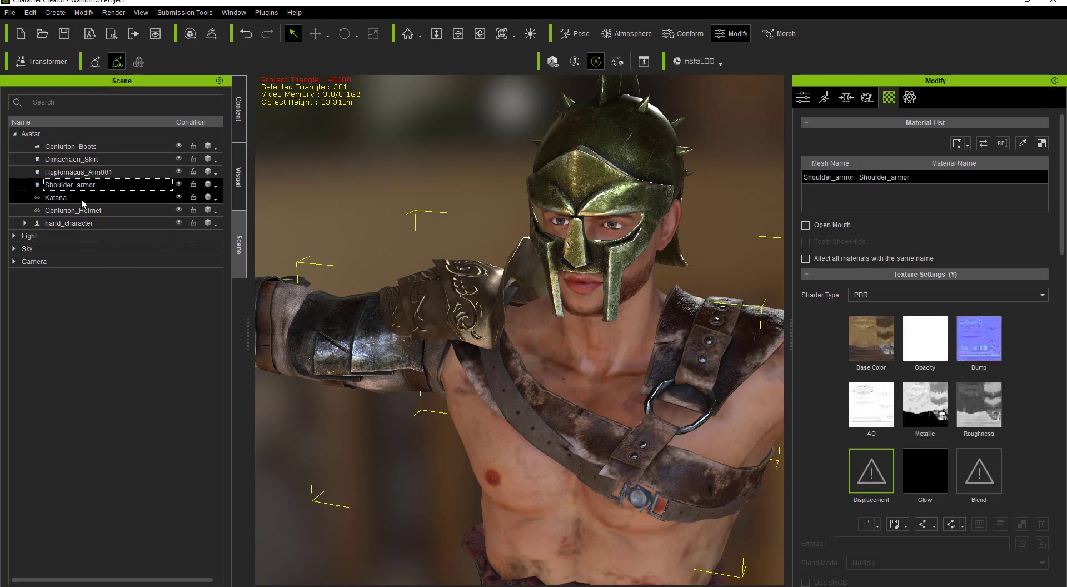
left_click(83, 210)
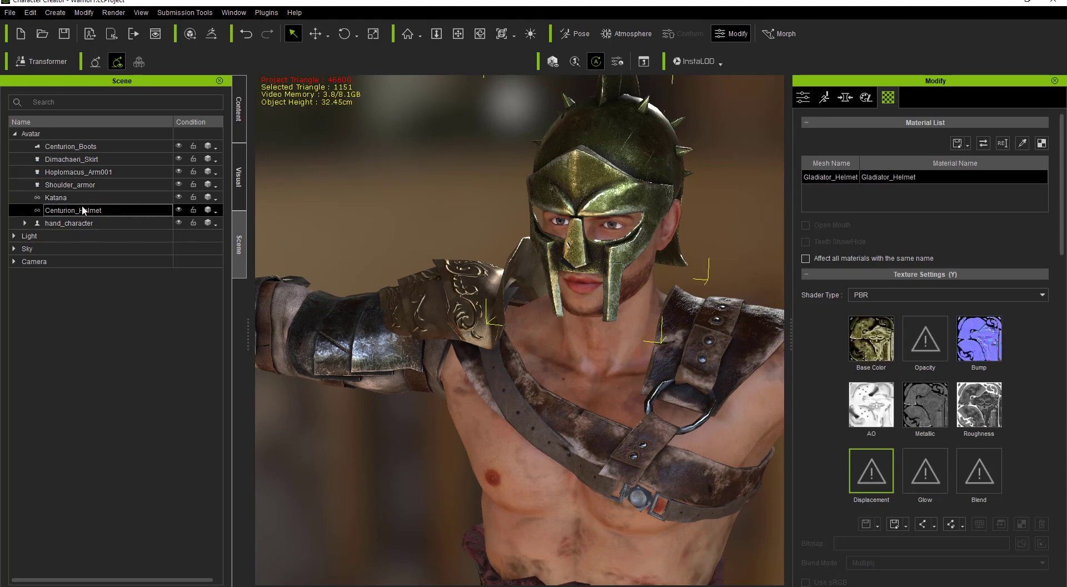
left_click(84, 223)
left_click(82, 211)
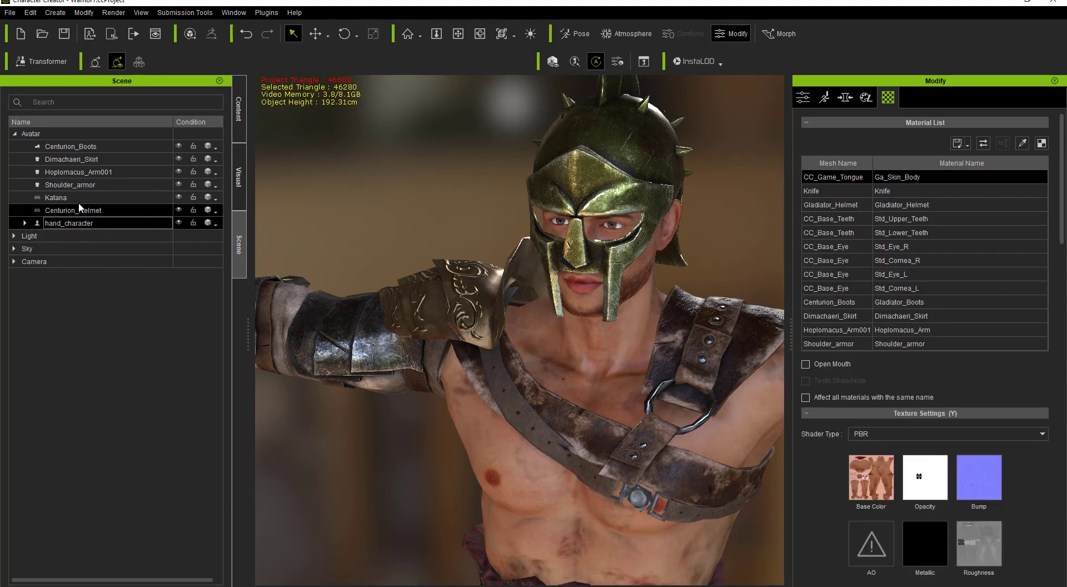
left_click(76, 196)
left_click(77, 188)
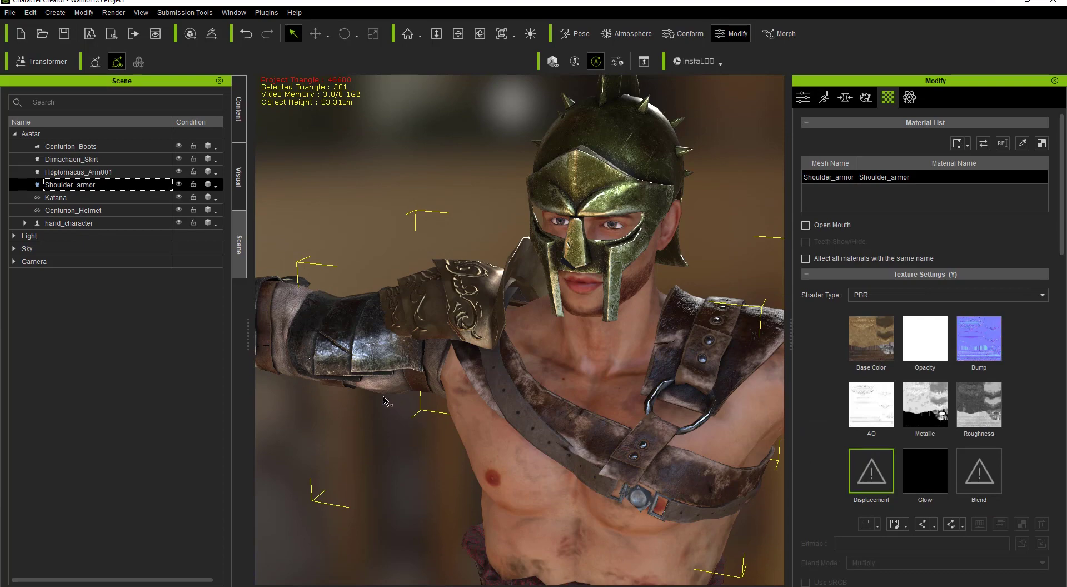
right_click_drag(373, 312, 351, 340)
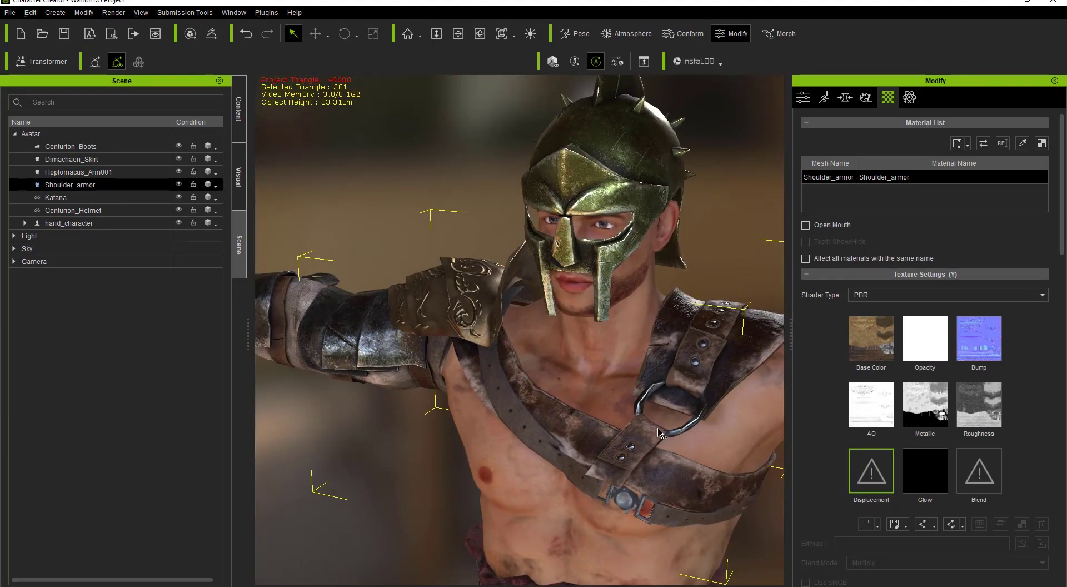
scroll(619, 384, "down", 10)
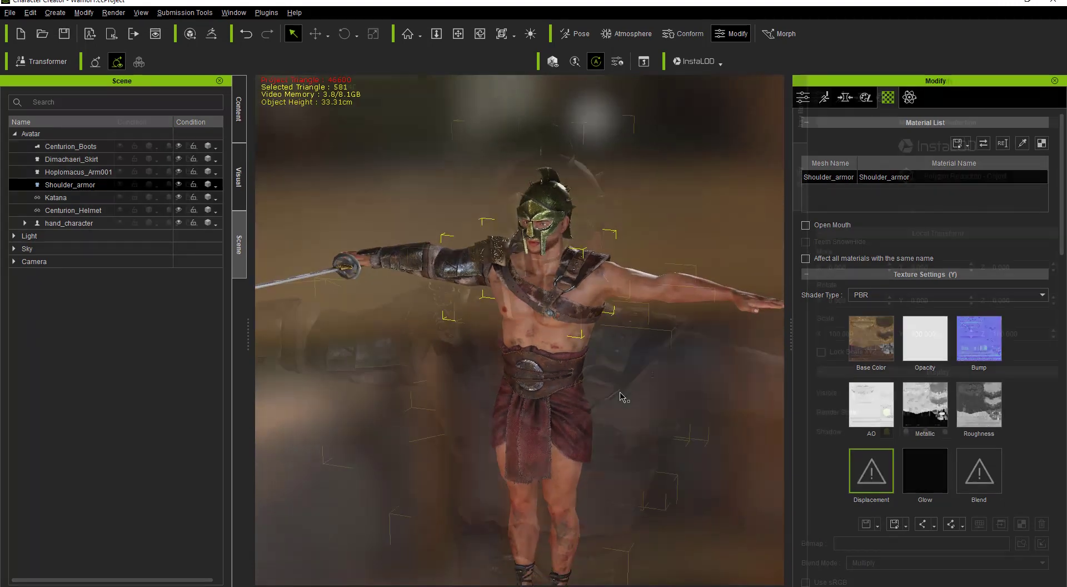
left_click(461, 250)
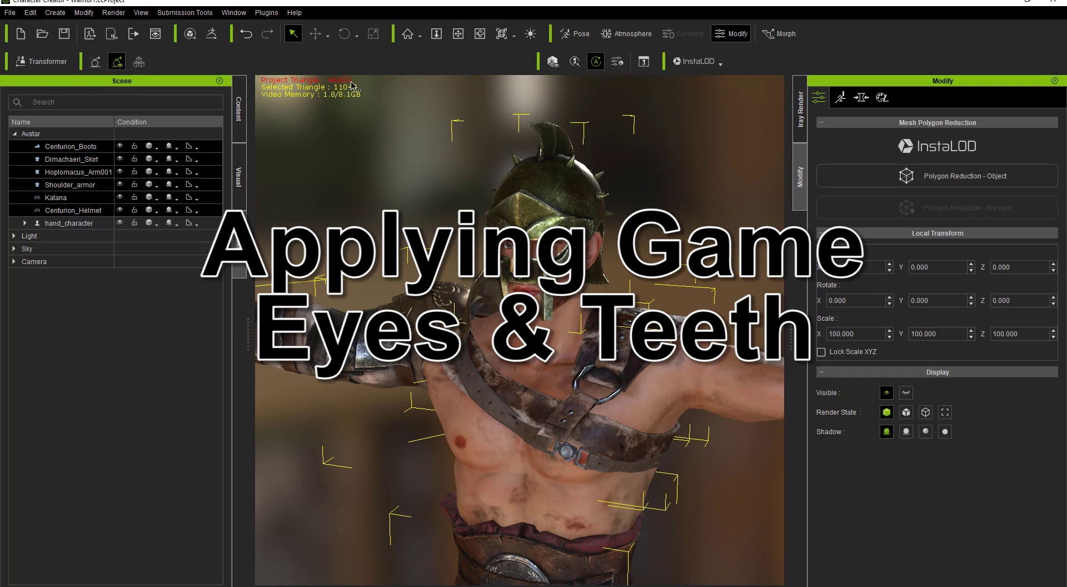
Select the whole avatar and examine its CC_Base_Teeth and CC_Base_Eye entries in the material list.
left_click(577, 408)
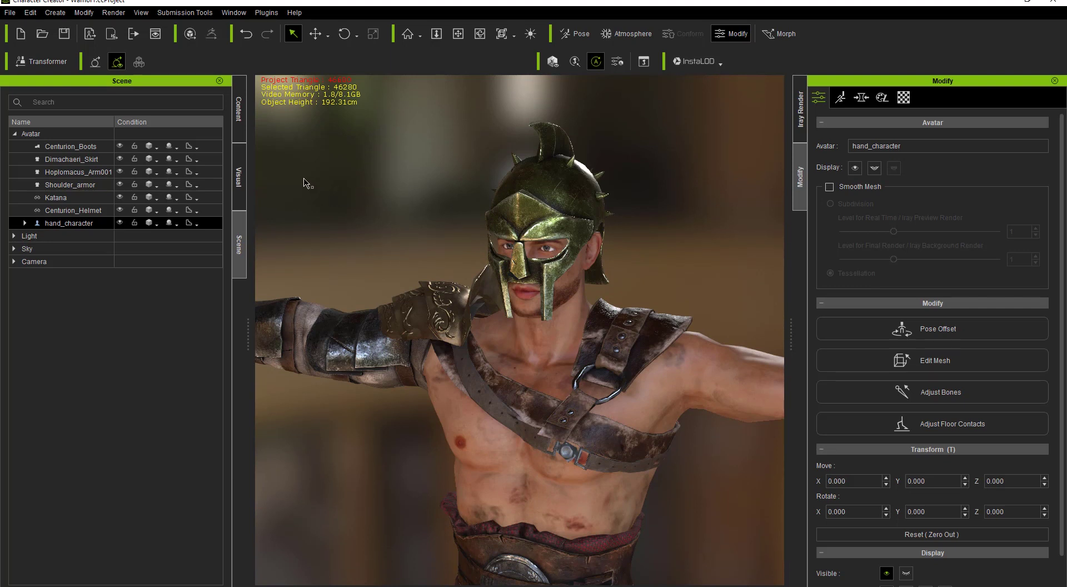
left_click(239, 111)
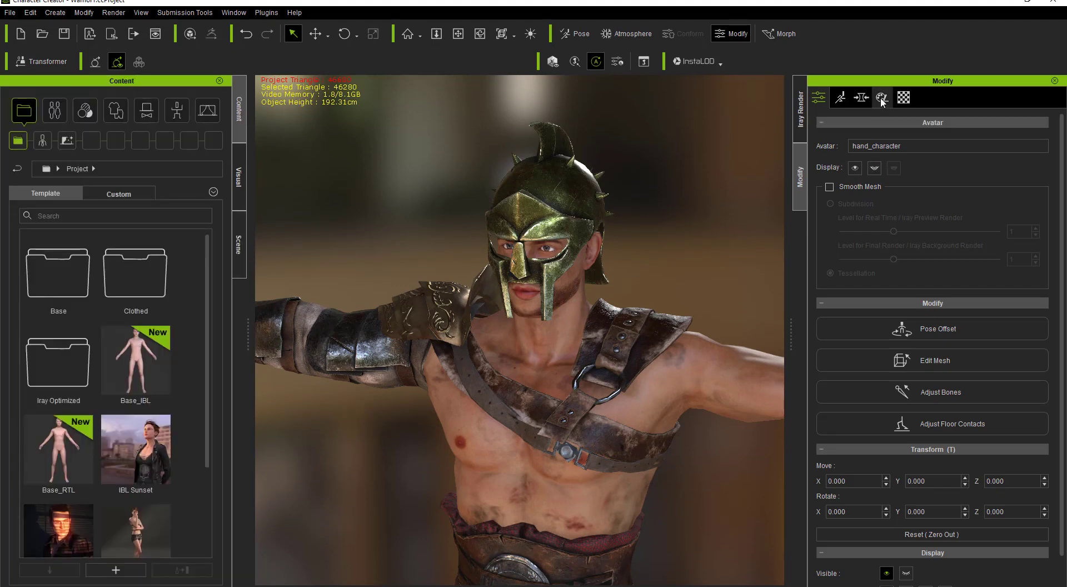
left_click(904, 98)
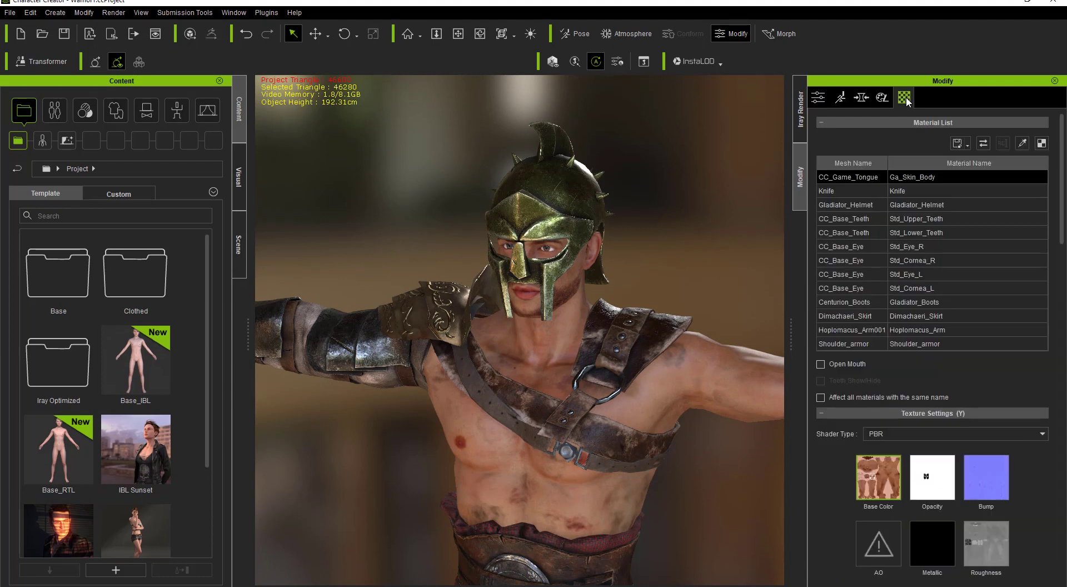
left_click(856, 222)
left_click(856, 232)
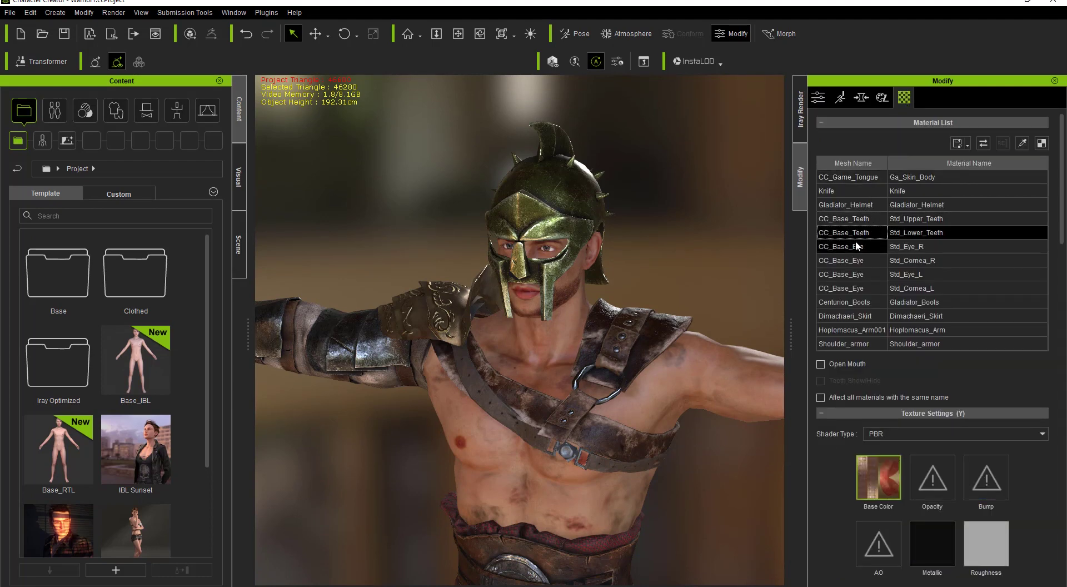
left_click(857, 247)
left_click(858, 260)
left_click(858, 274)
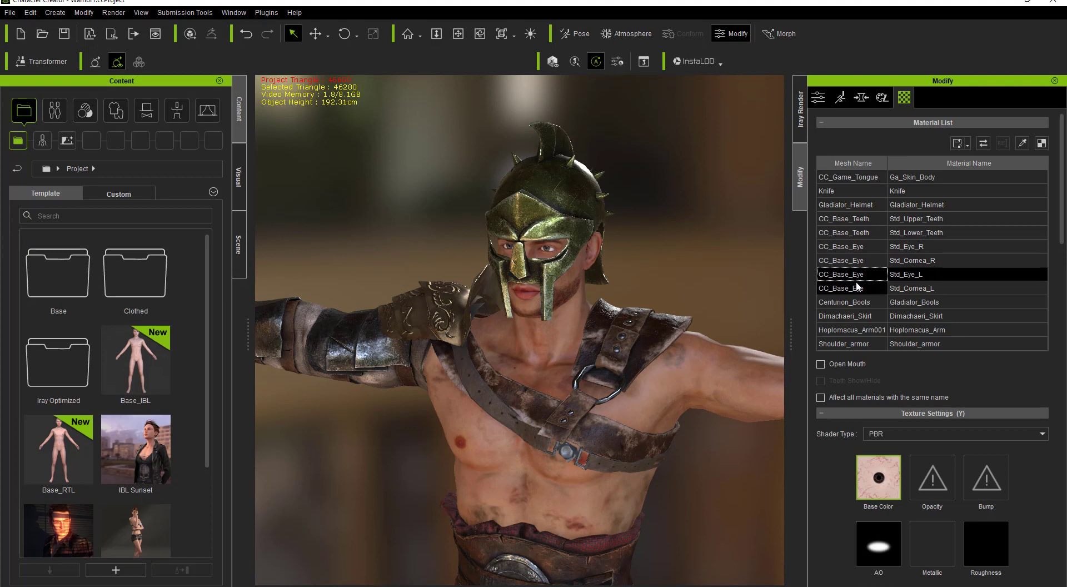
left_click(859, 288)
left_click(858, 274)
left_click(858, 260)
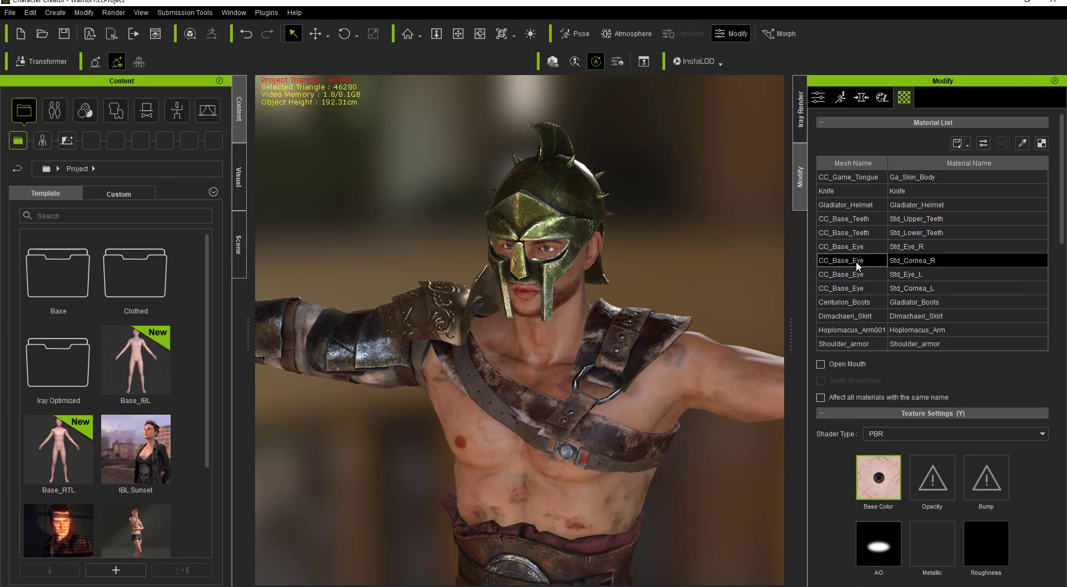
Replace the character's eyes with the Game_Eyes_OneUV preset and check the Ga_Eye material.
left_click(54, 110)
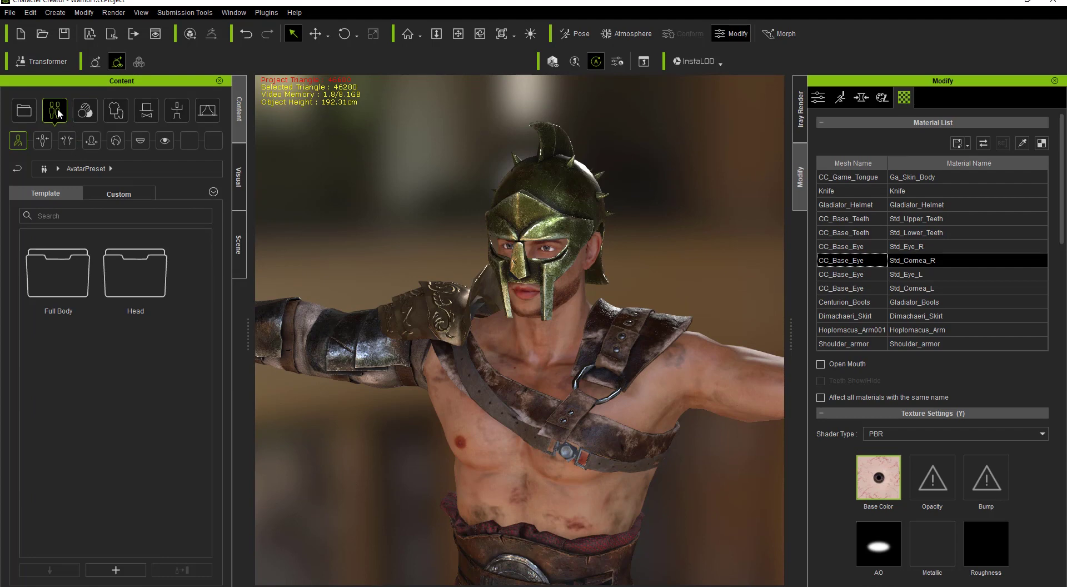
left_click(165, 141)
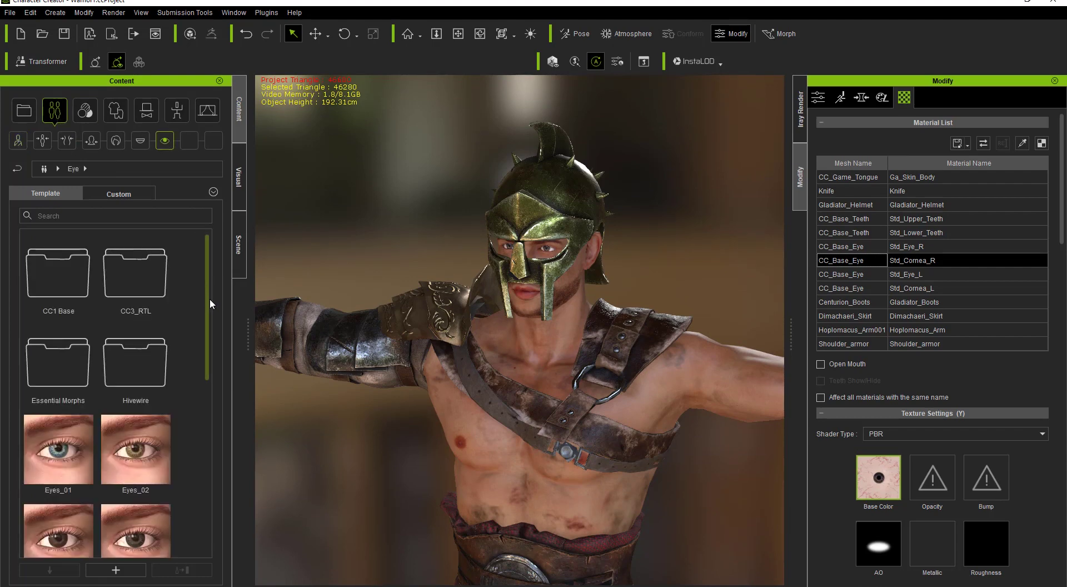
left_click_drag(204, 301, 202, 506)
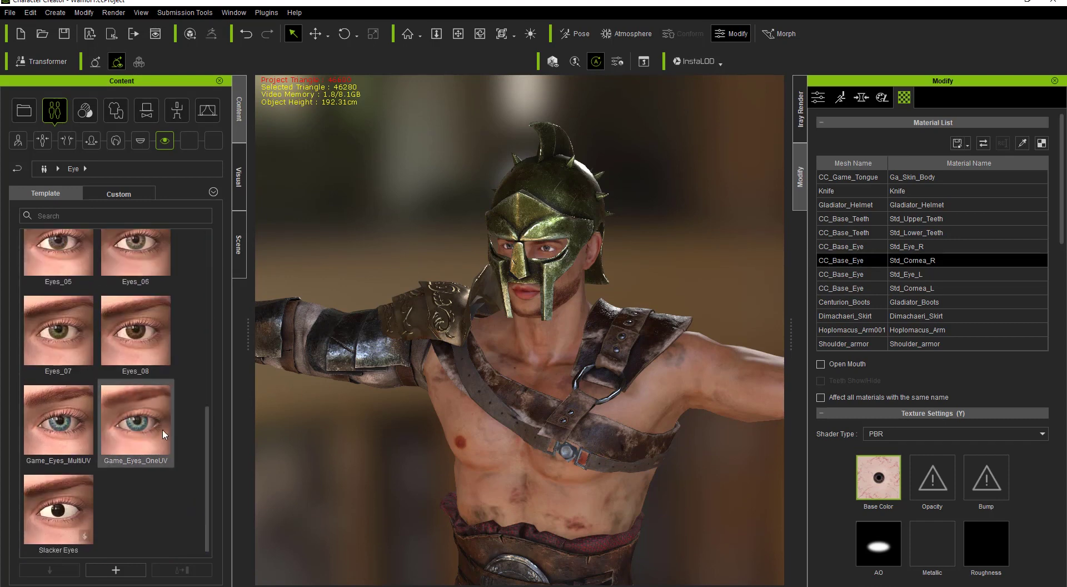
right_click_drag(592, 331, 593, 357)
scroll(593, 357, "up", 8)
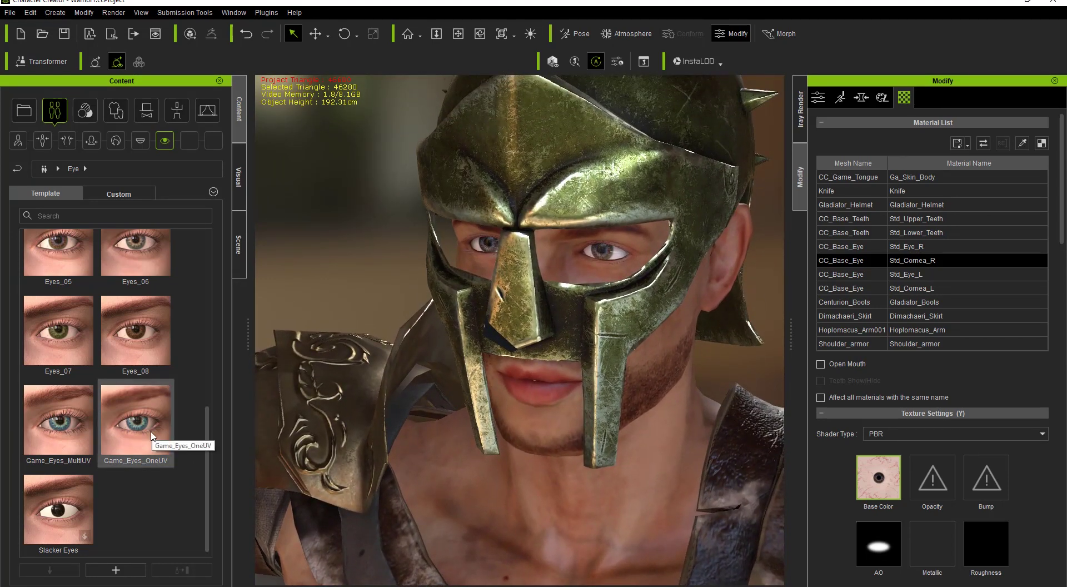
double_click(152, 435)
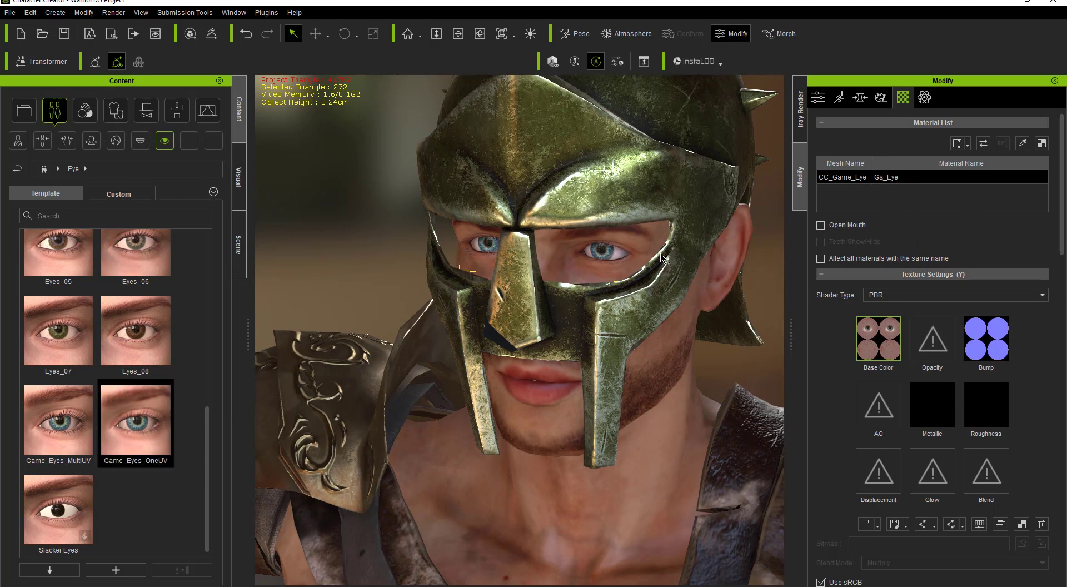
left_click(653, 497)
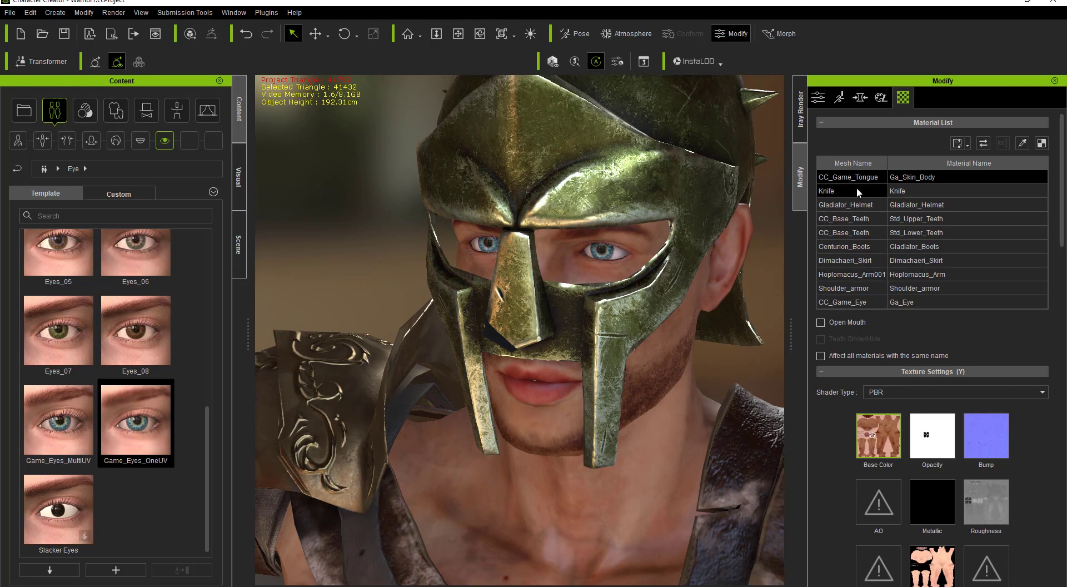
left_click(890, 302)
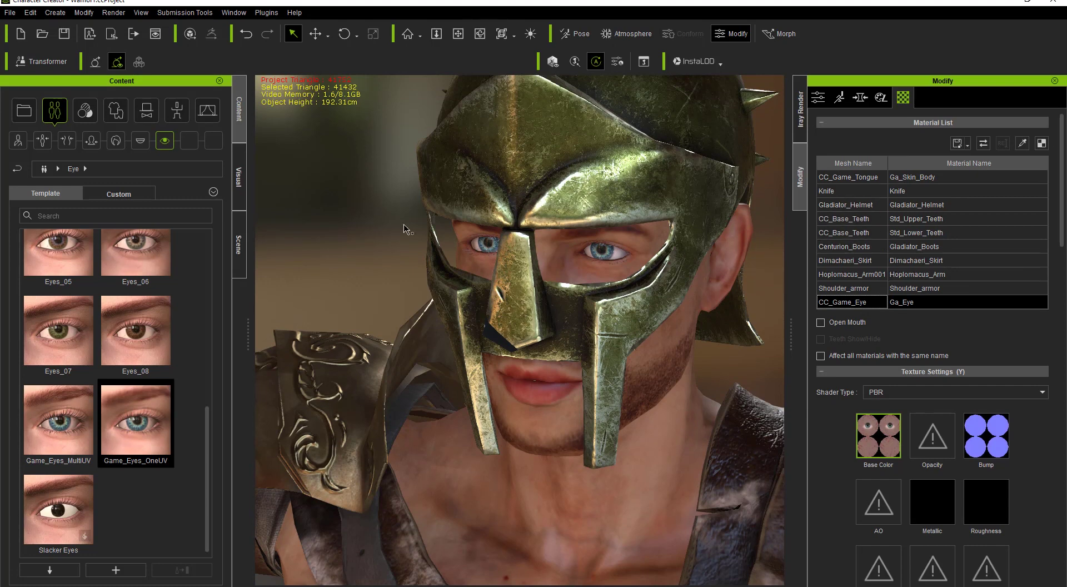
Open the character's mouth and examine the materials of the CC_Base_Teeth mesh, with the teeth presets at hand.
left_click(135, 146)
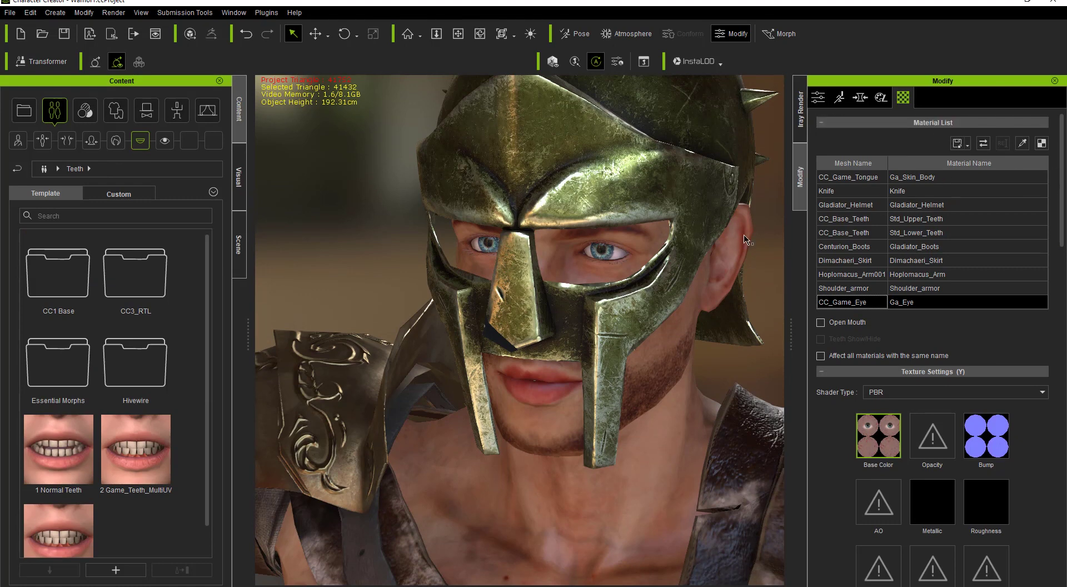
left_click(819, 99)
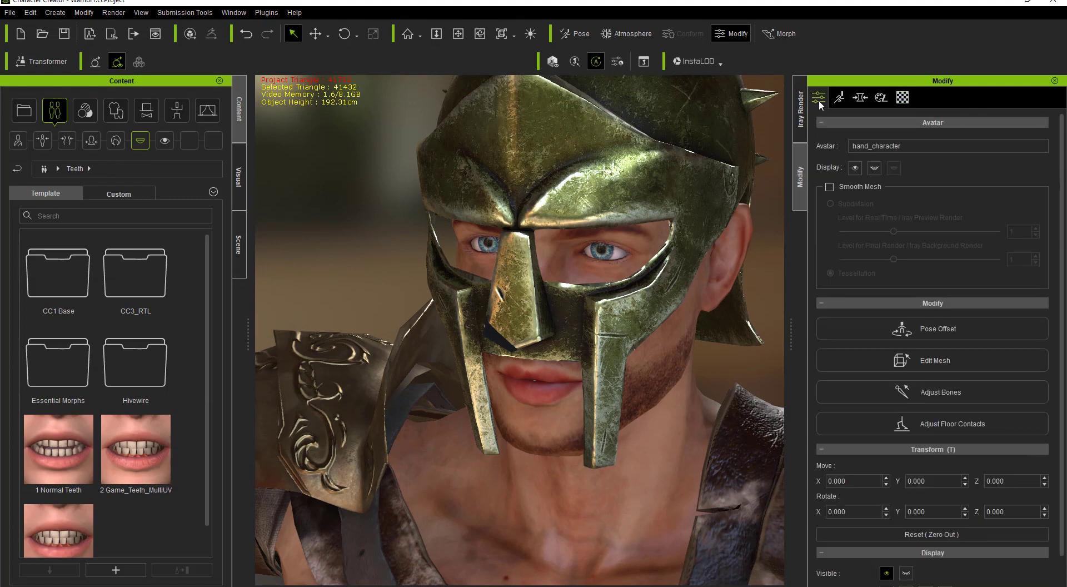
left_click(873, 170)
right_click_drag(536, 505, 588, 449)
left_click(478, 394)
scroll(563, 411, "up", 4)
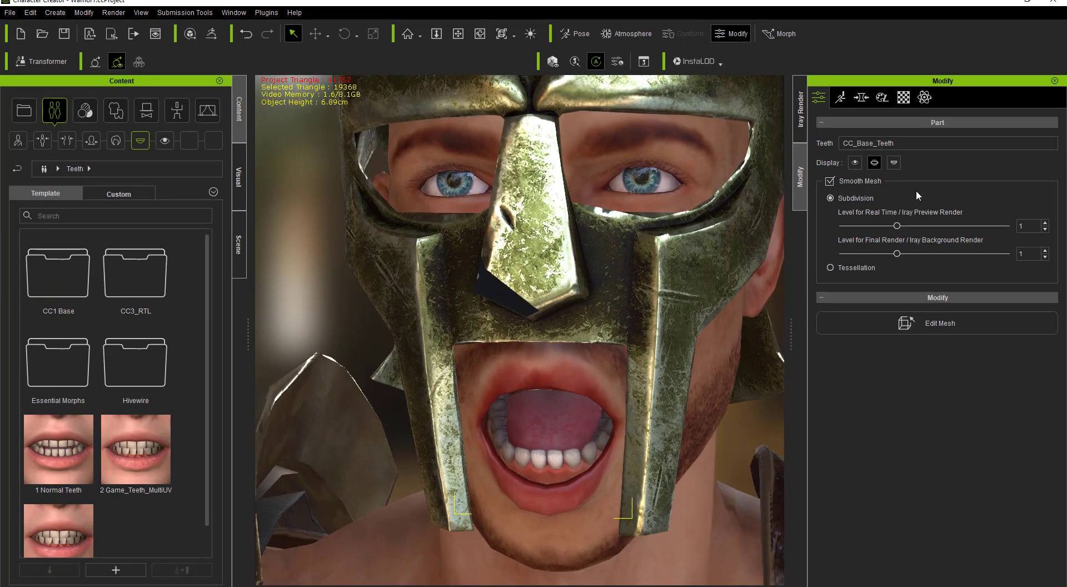
left_click(903, 98)
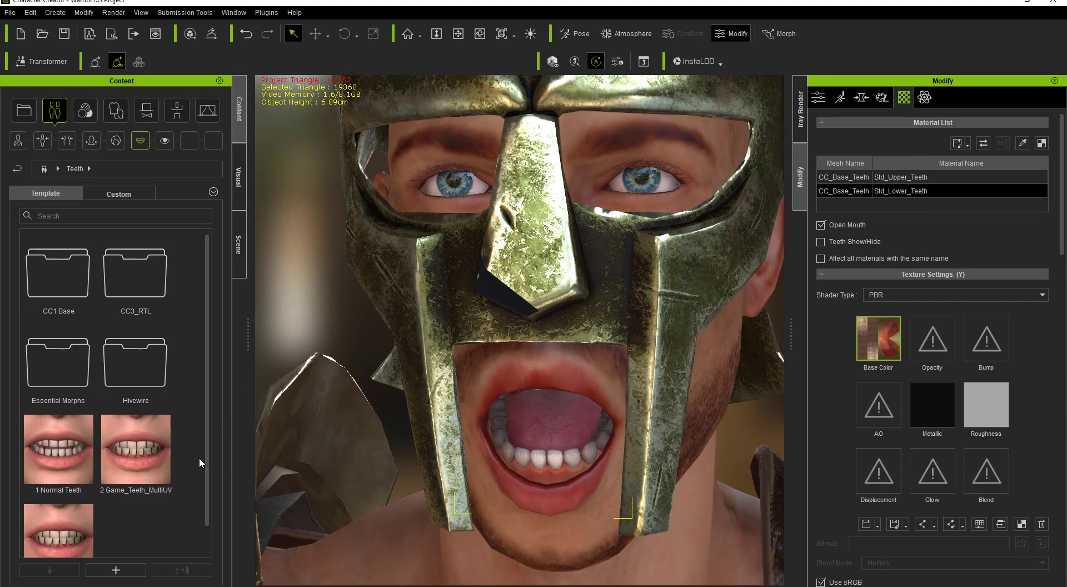
Replace the character's teeth with the 3 Game_Teeth_OneUV preset and show the new teeth's part settings.
scroll(202, 463, "down", 1)
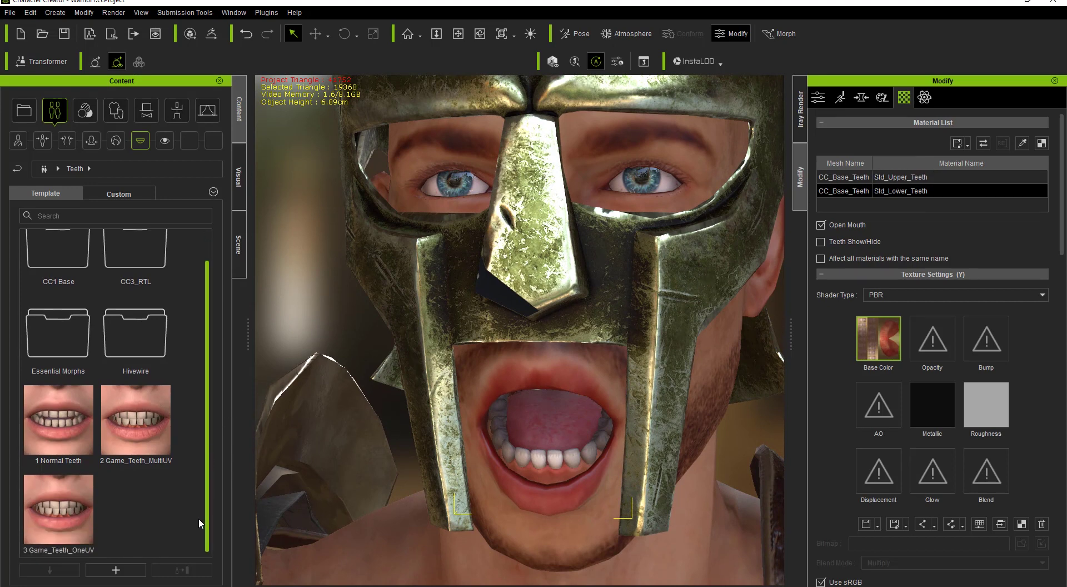
double_click(60, 515)
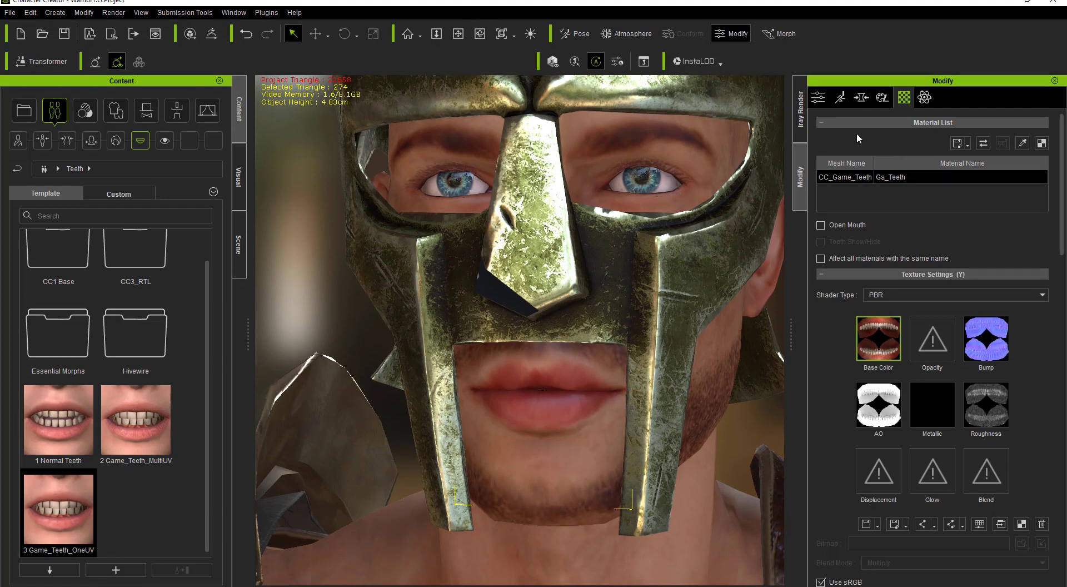
left_click(818, 98)
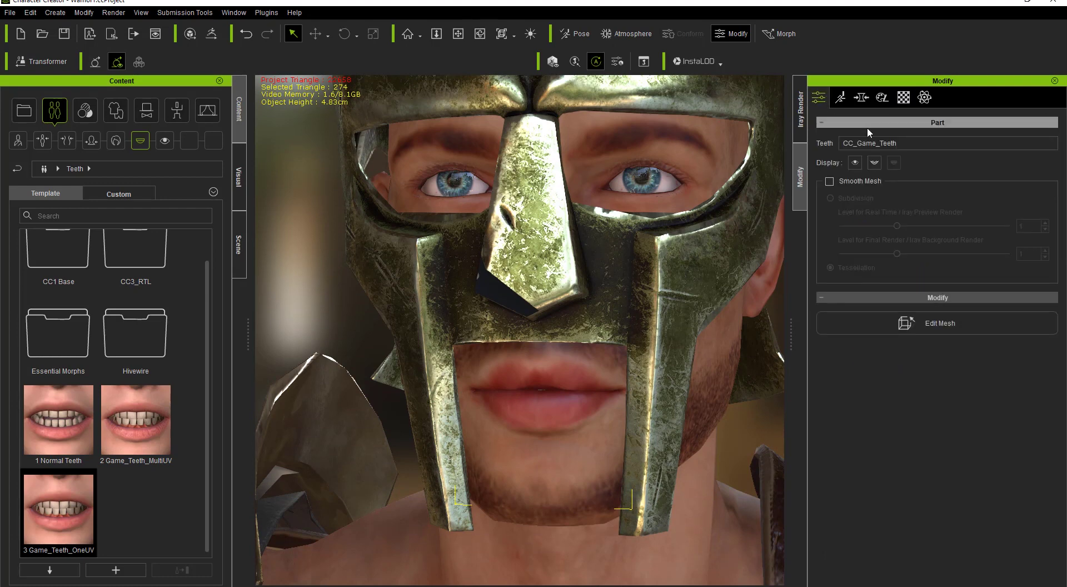
Open the character's mouth and examine the CC_Game_Teeth mesh up close.
left_click(874, 163)
right_click_drag(571, 483, 610, 455)
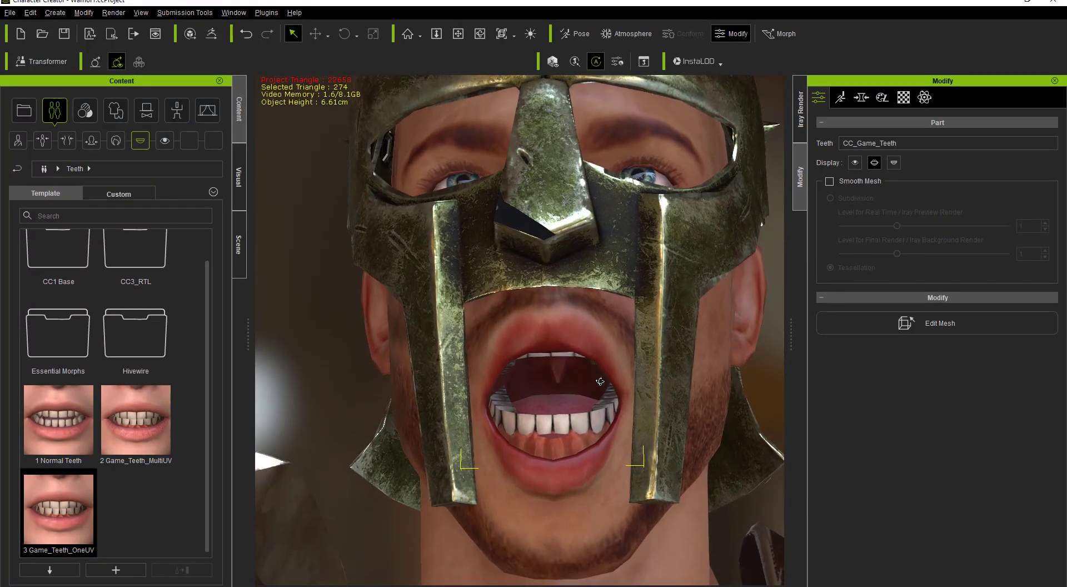
scroll(601, 456, "up", 5)
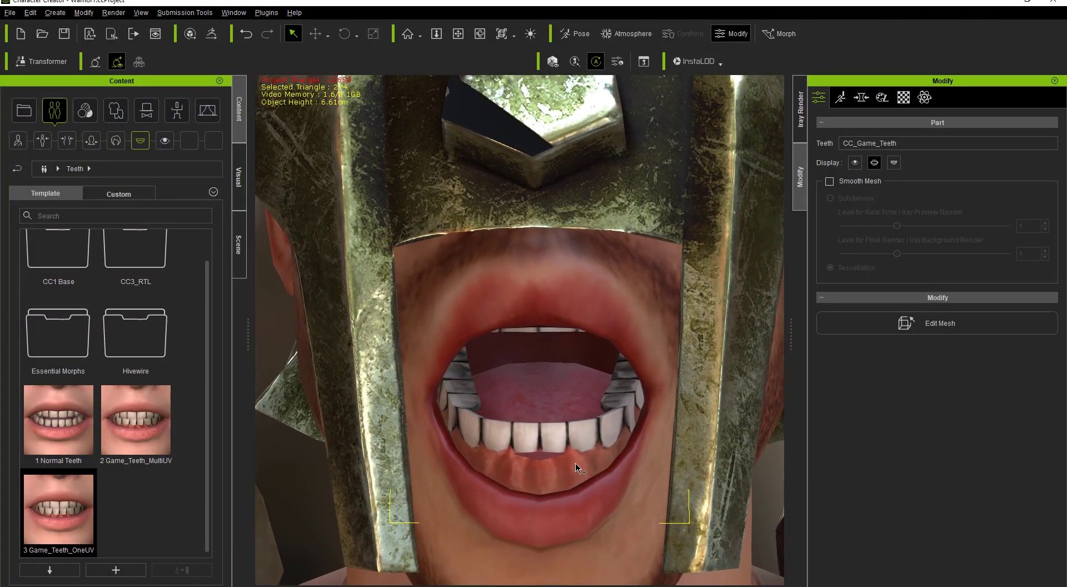
scroll(574, 460, "up", 1)
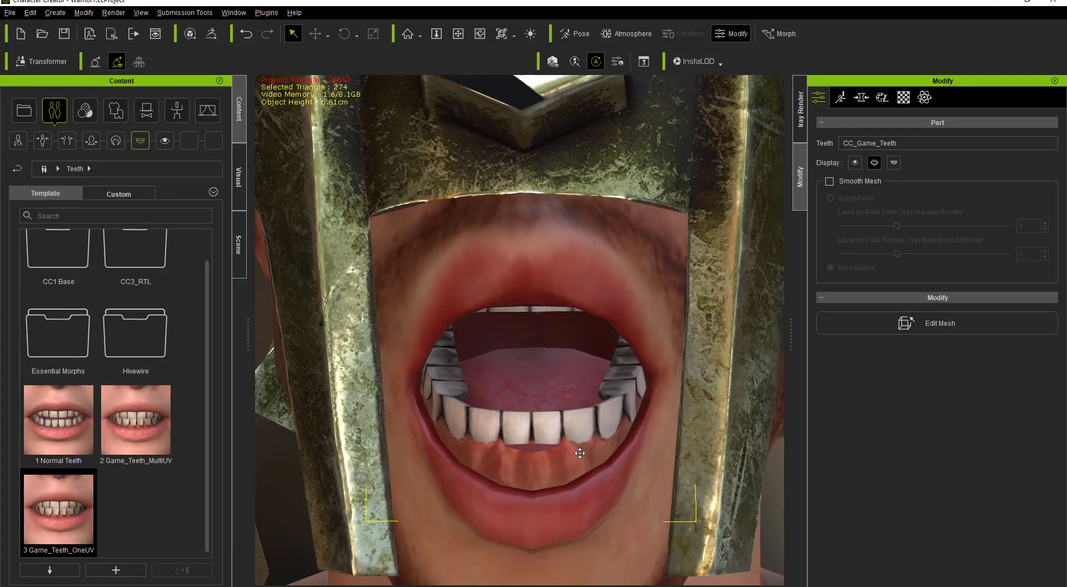
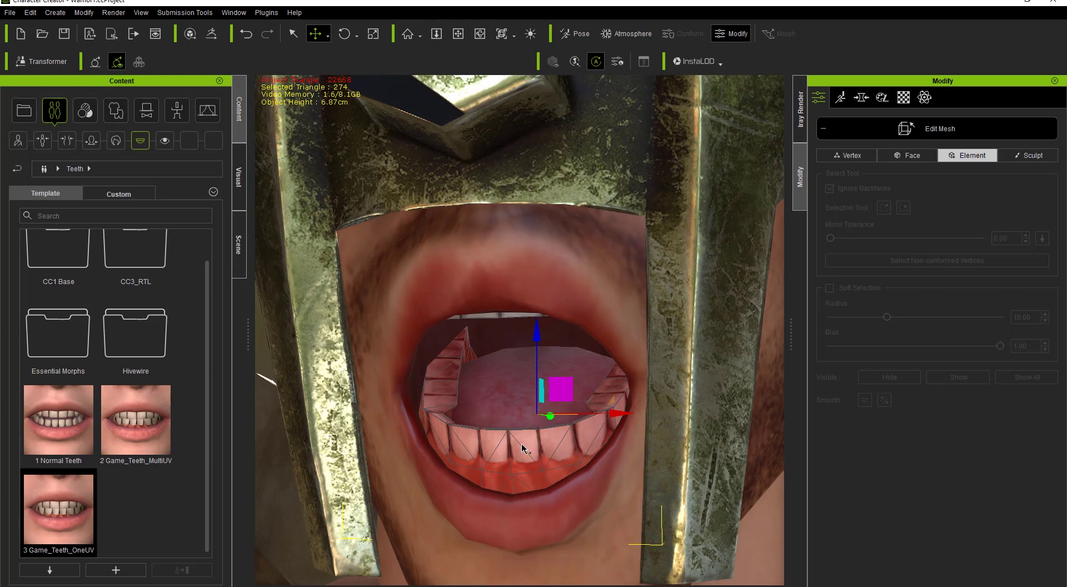
Lower the whole upper teeth element in the mesh editor so the upper teeth show below the lip.
scroll(550, 422, "up", 3)
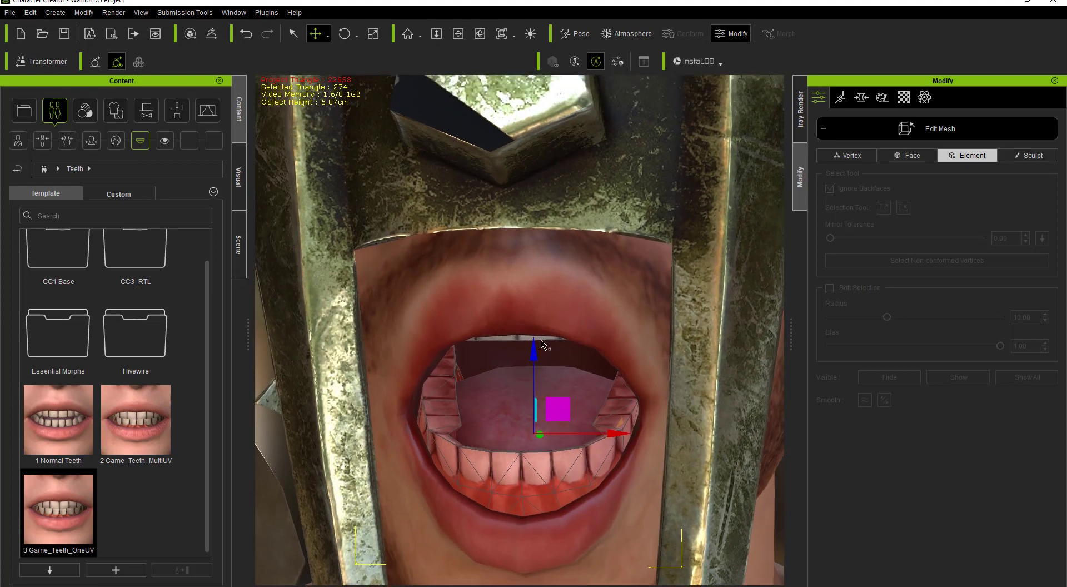
left_click(542, 344)
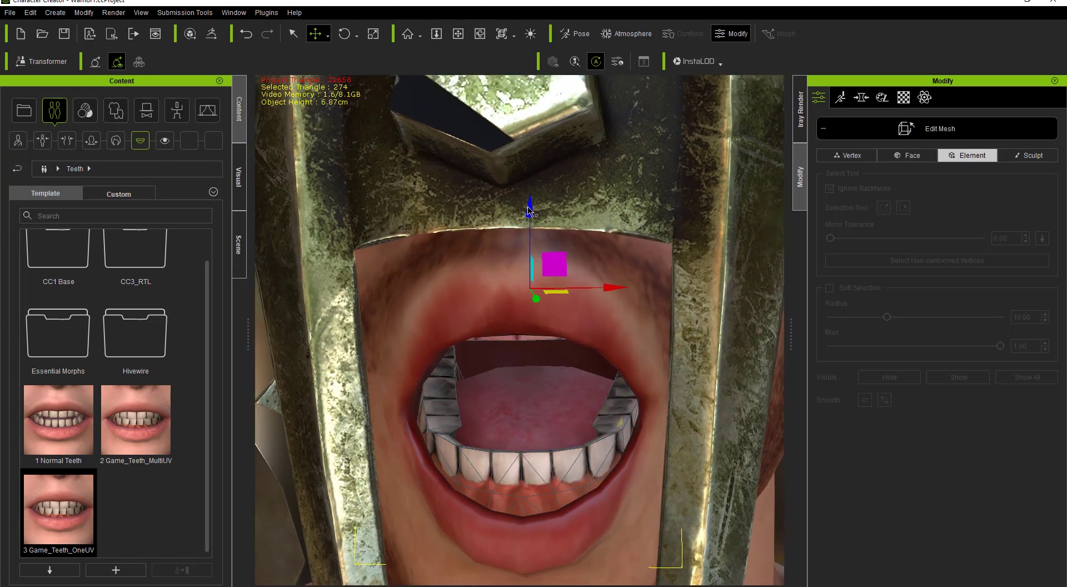
left_click_drag(529, 210, 528, 237)
right_click_drag(548, 424, 568, 371)
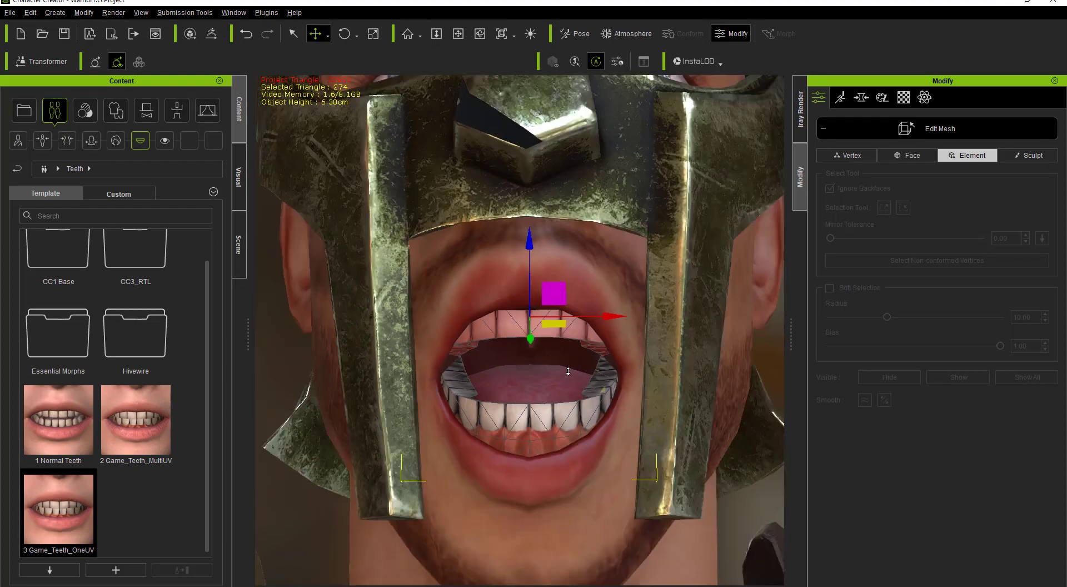
scroll(568, 371, "down", 6)
middle_click_drag(567, 371, 562, 451)
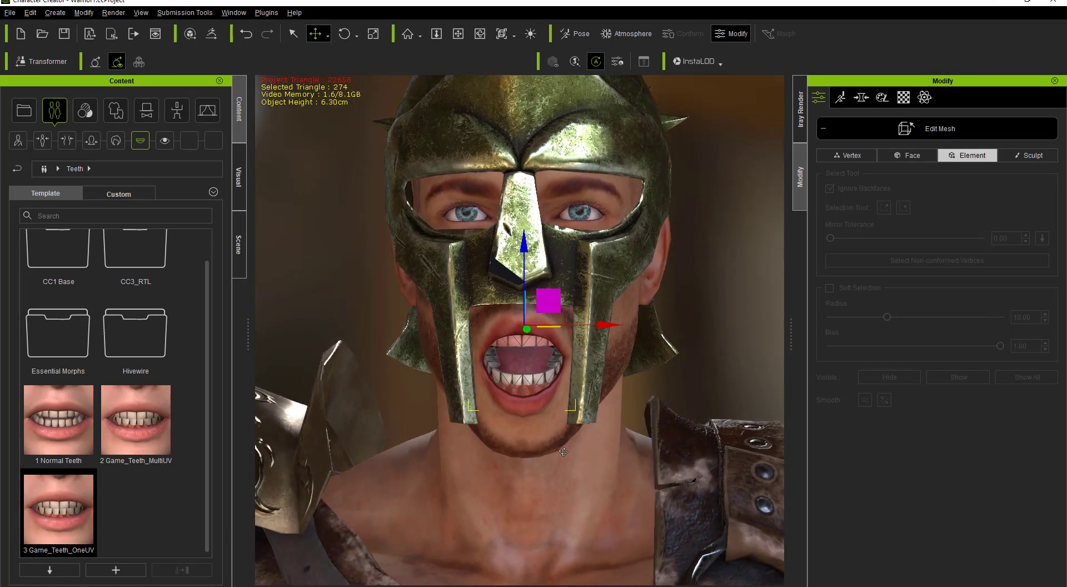
scroll(563, 451, "up", 5)
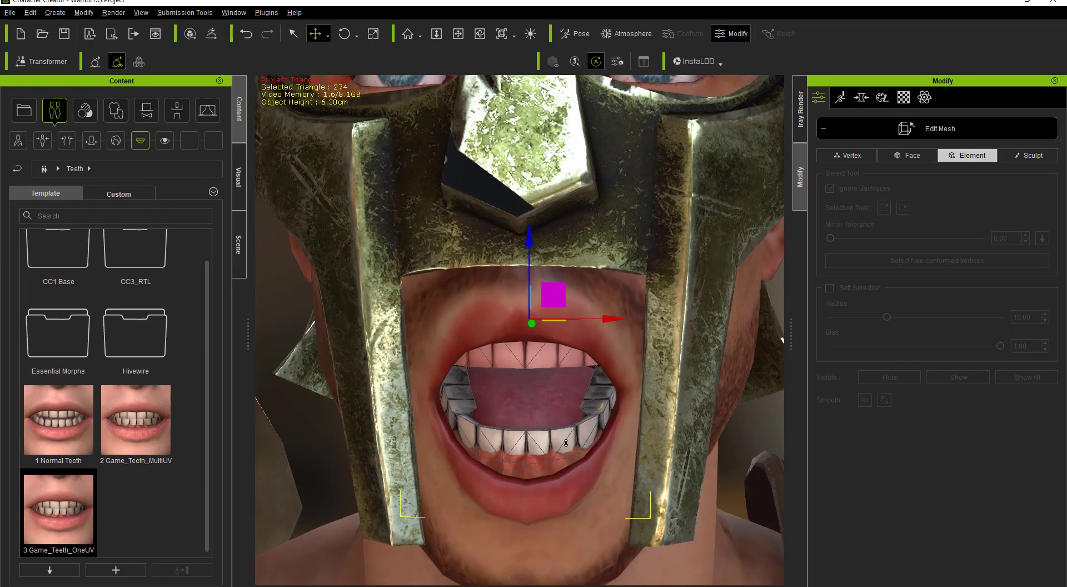
right_click_drag(565, 443, 546, 474)
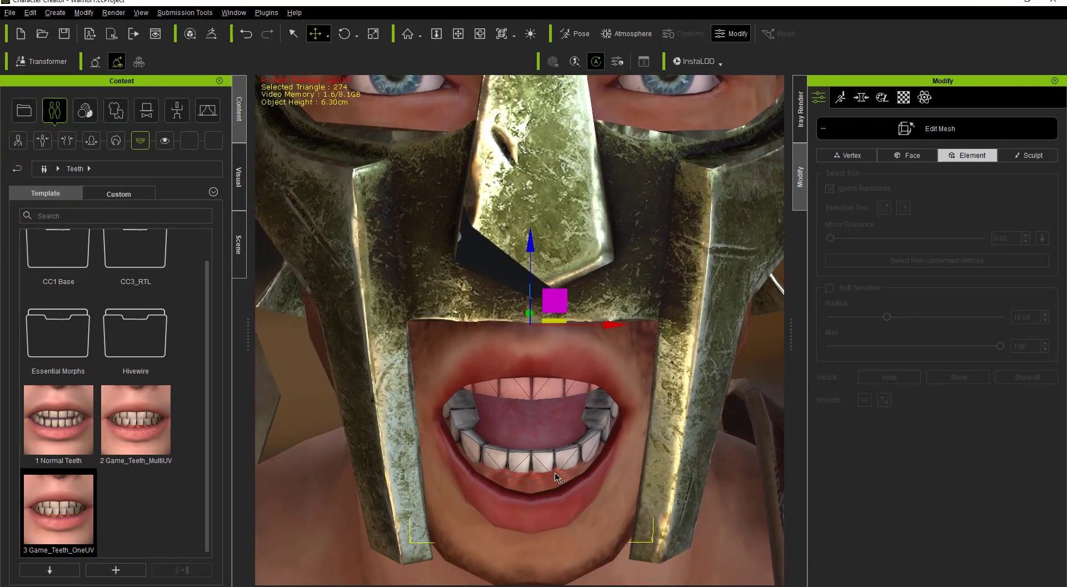
Select the inner vertices of the back teeth on the character's right side and move them outward toward the cheek.
left_click(847, 155)
key("q")
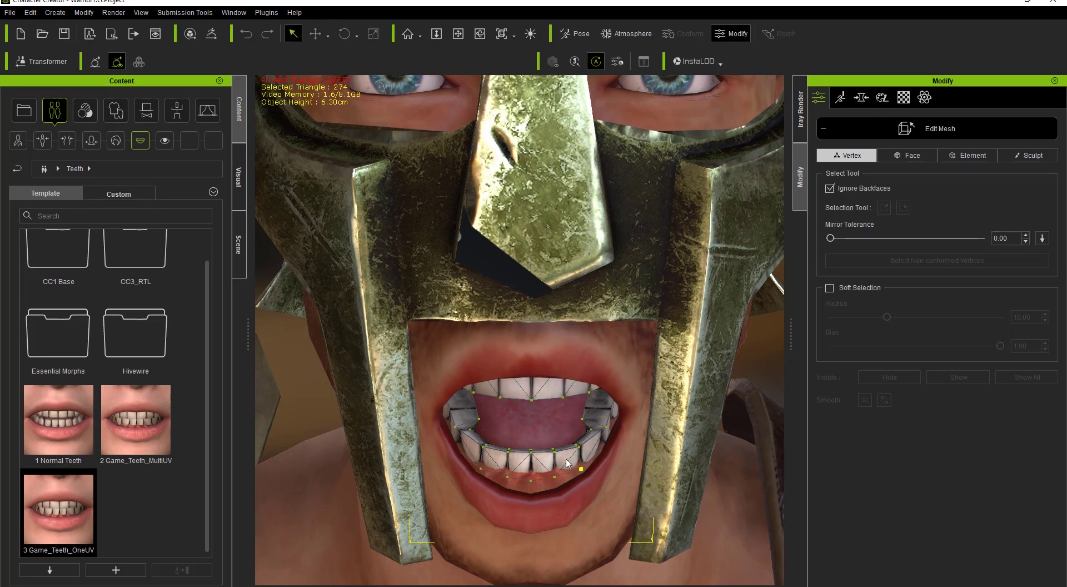
right_click_drag(496, 431, 557, 432)
scroll(538, 527, "up", 6)
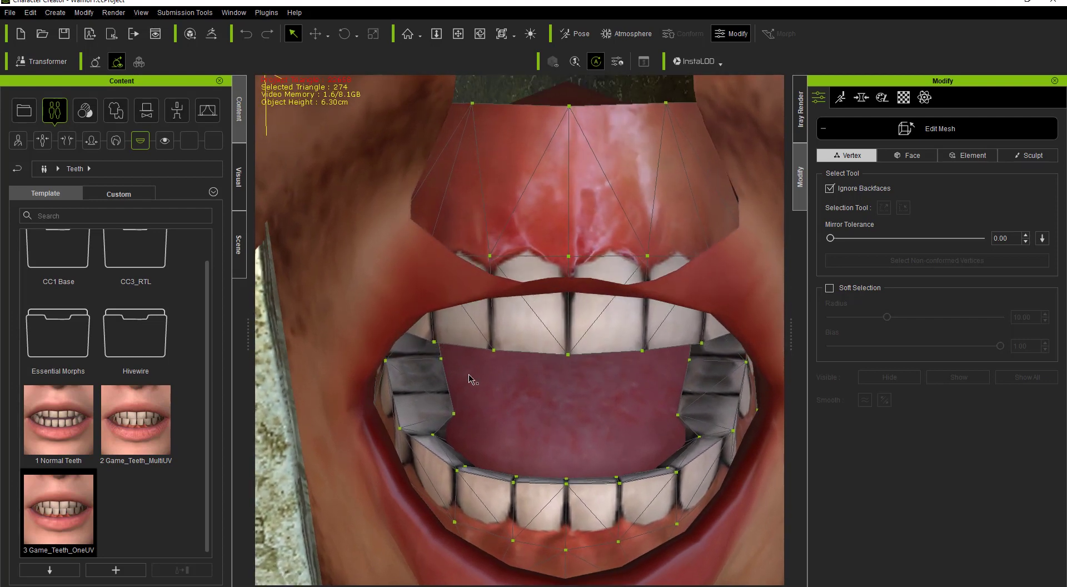
left_click_drag(428, 354, 465, 432)
key("w")
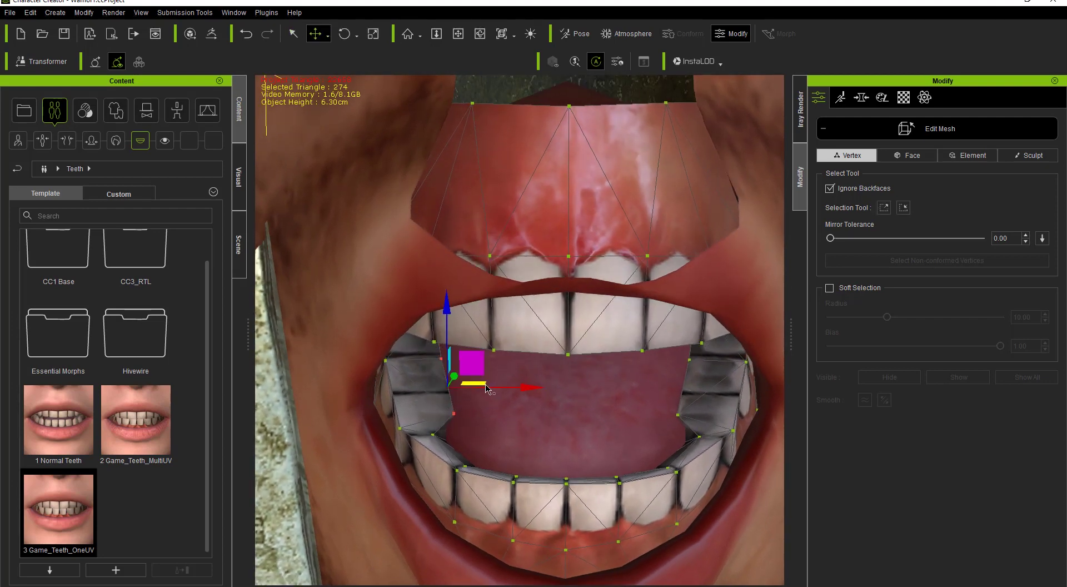
left_click_drag(483, 387, 470, 387)
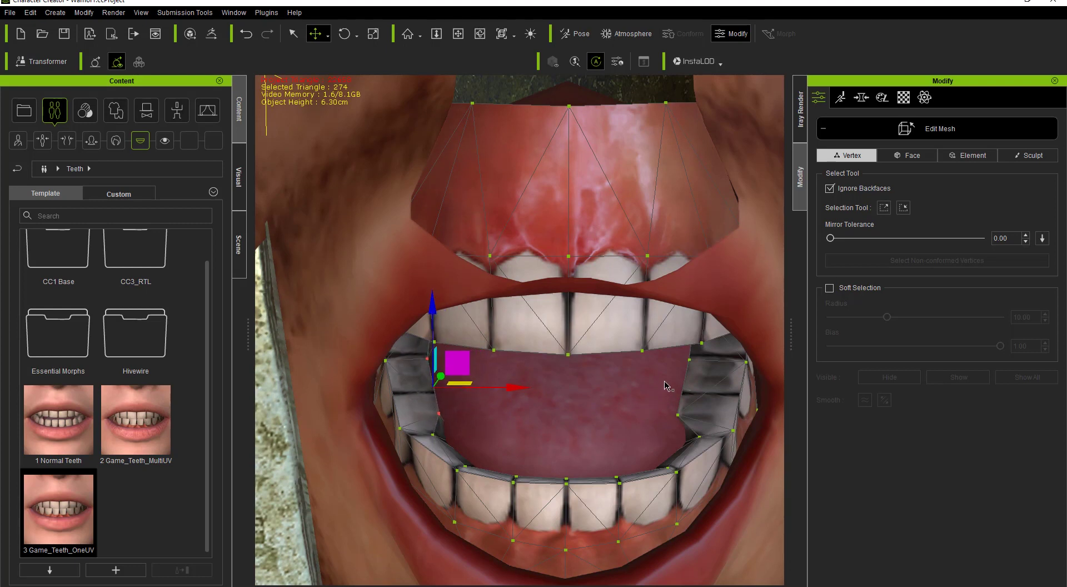
Select the inner vertices of the back teeth on the character's left side and move them outward toward the cheek.
left_click_drag(677, 352, 722, 439)
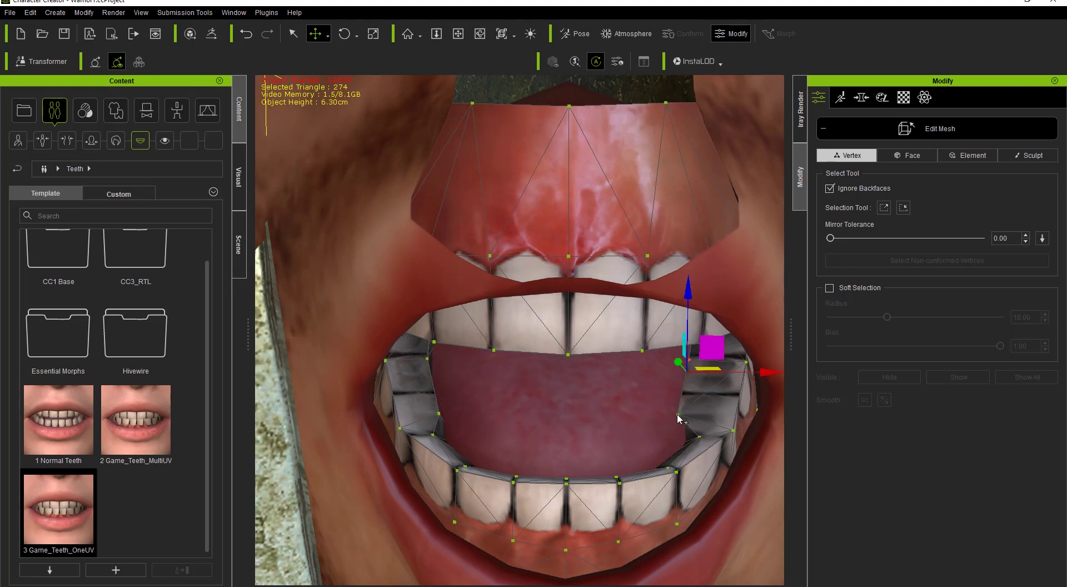
key("q")
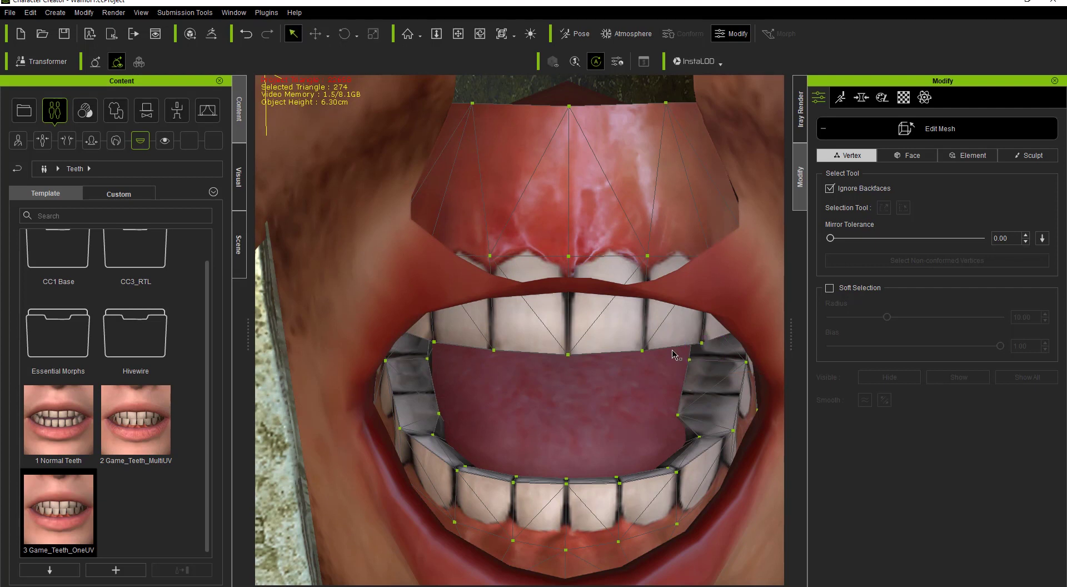
left_click_drag(670, 345, 698, 437)
key("w")
left_click_drag(704, 383, 716, 391)
scroll(621, 446, "down", 8)
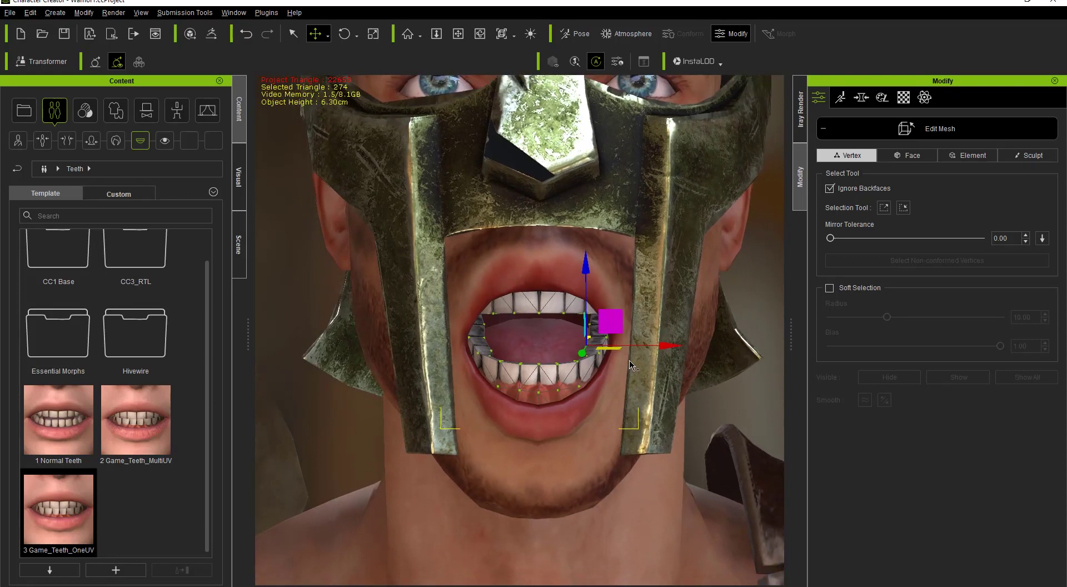
scroll(660, 371, "up", 2)
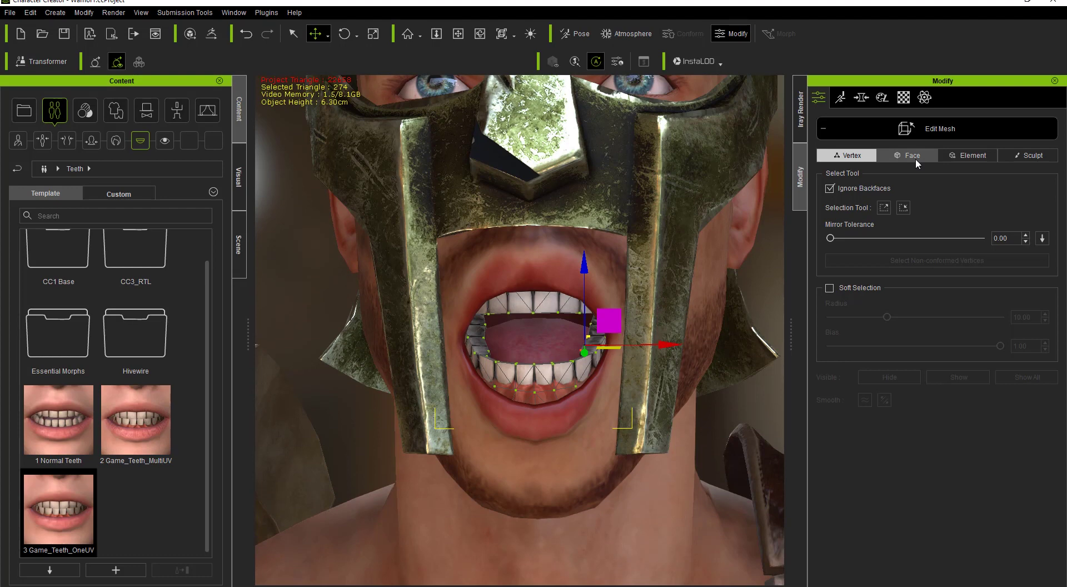
Lower the whole bottom teeth element slightly, finish the mesh editing and close the character's mouth.
left_click(974, 158)
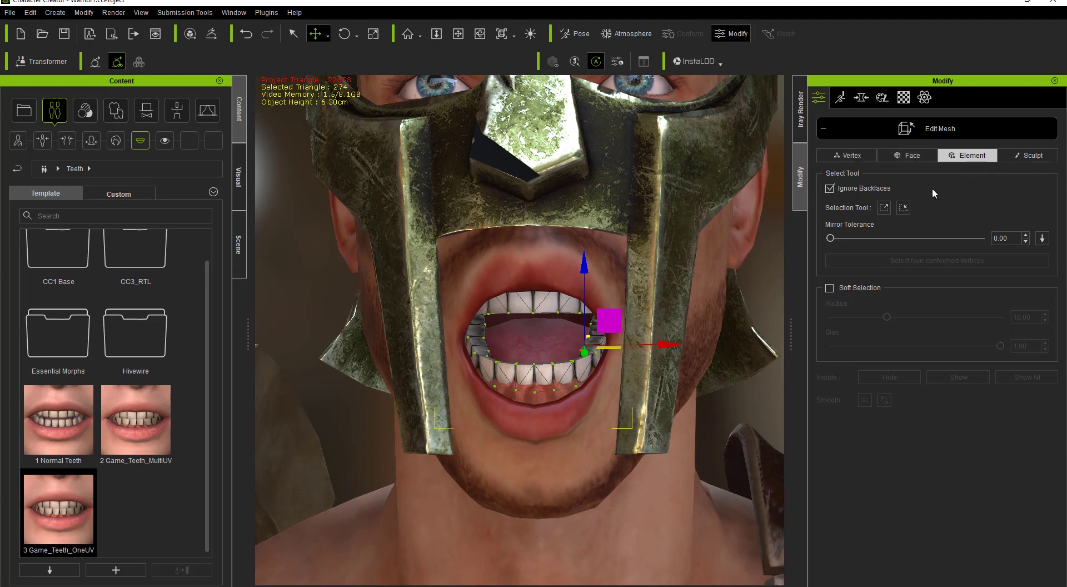
left_click(563, 368)
right_click_drag(562, 368, 577, 413)
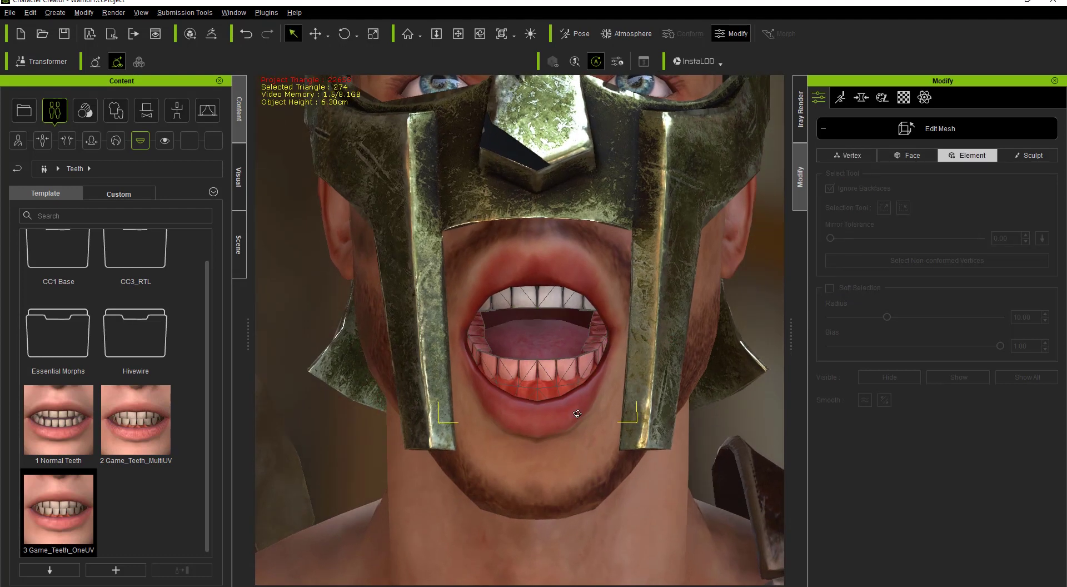
key("w")
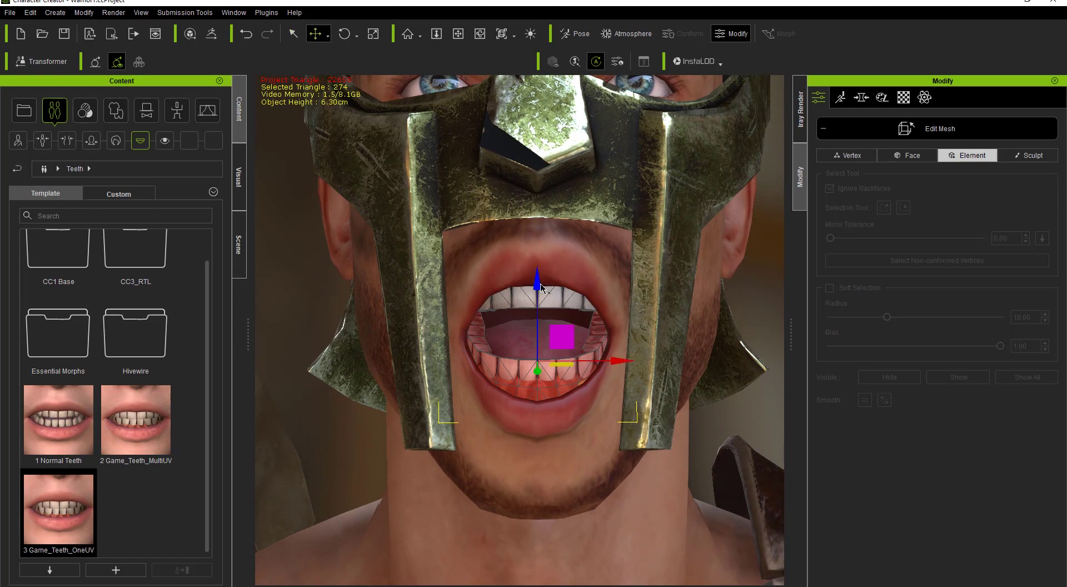
left_click_drag(540, 286, 541, 288)
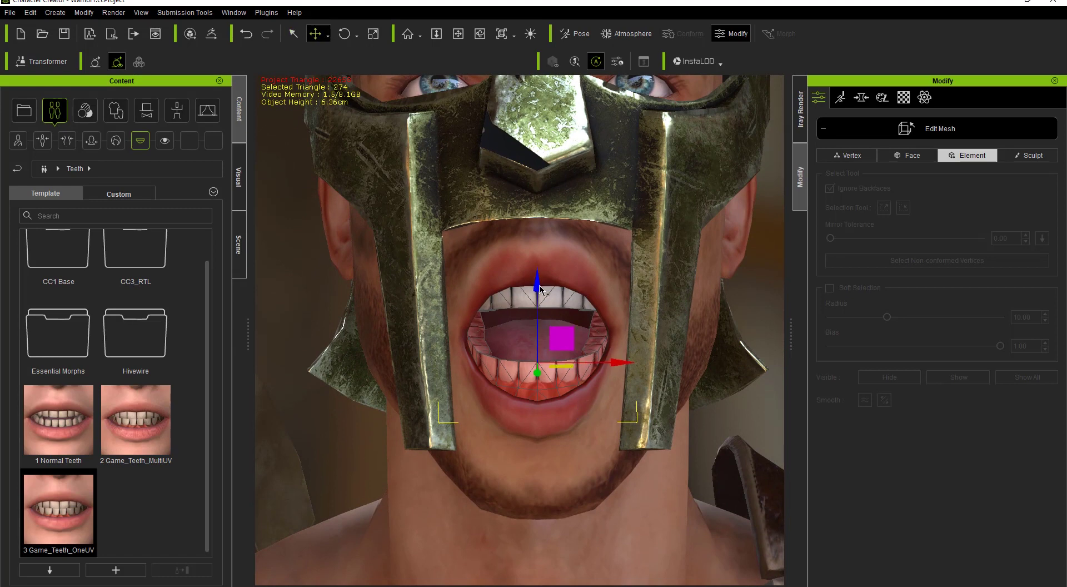
scroll(570, 330, "down", 5)
right_click_drag(583, 311, 583, 329)
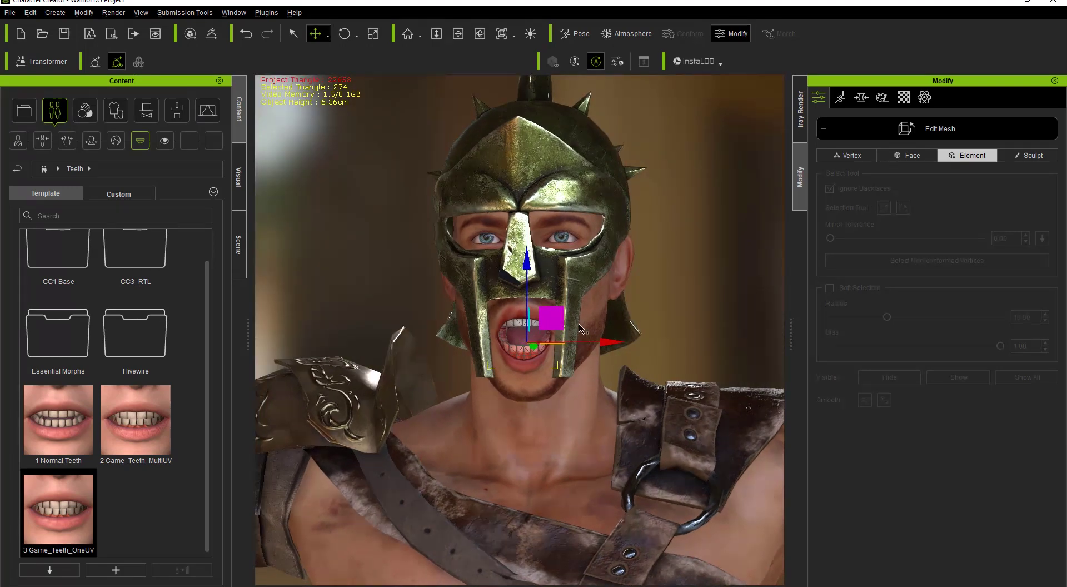
left_click(965, 131)
left_click(873, 163)
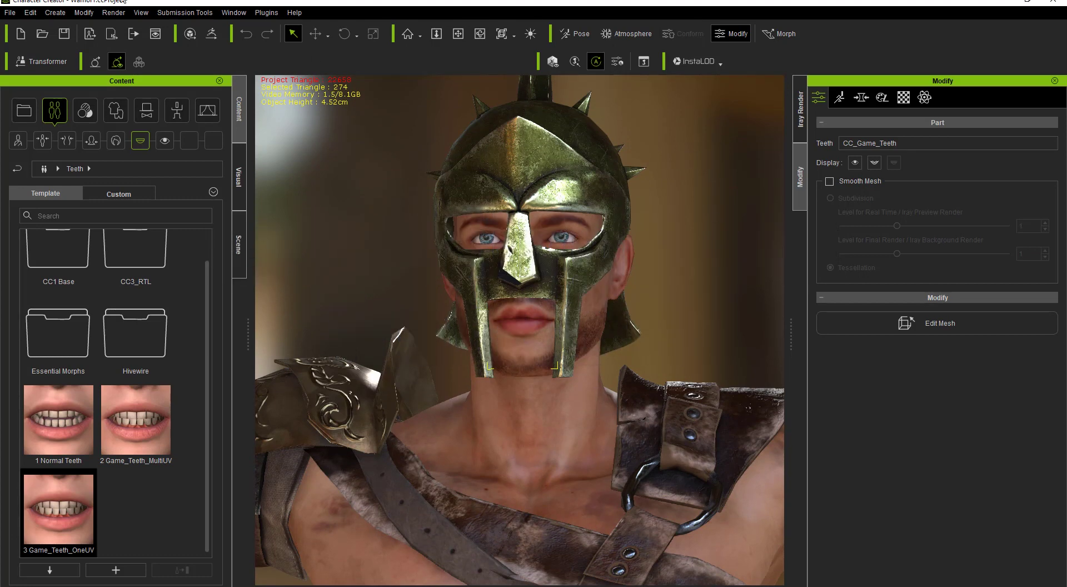
Open the FBX export settings for the character and set the target tool preset to Unity 3D.
left_click(9, 12)
mouse_move(119, 118)
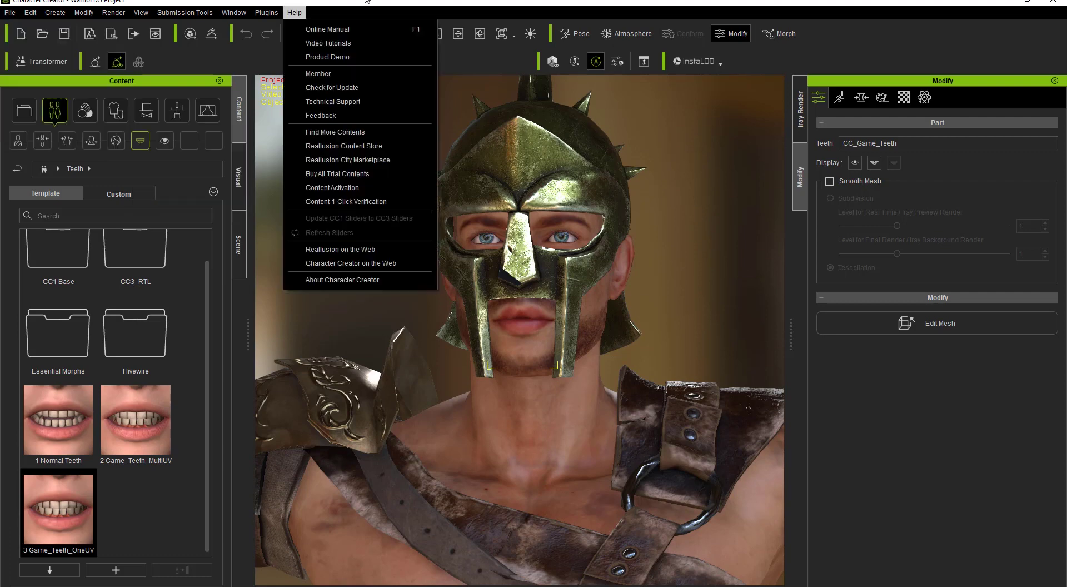
left_click(294, 12)
left_click(708, 65)
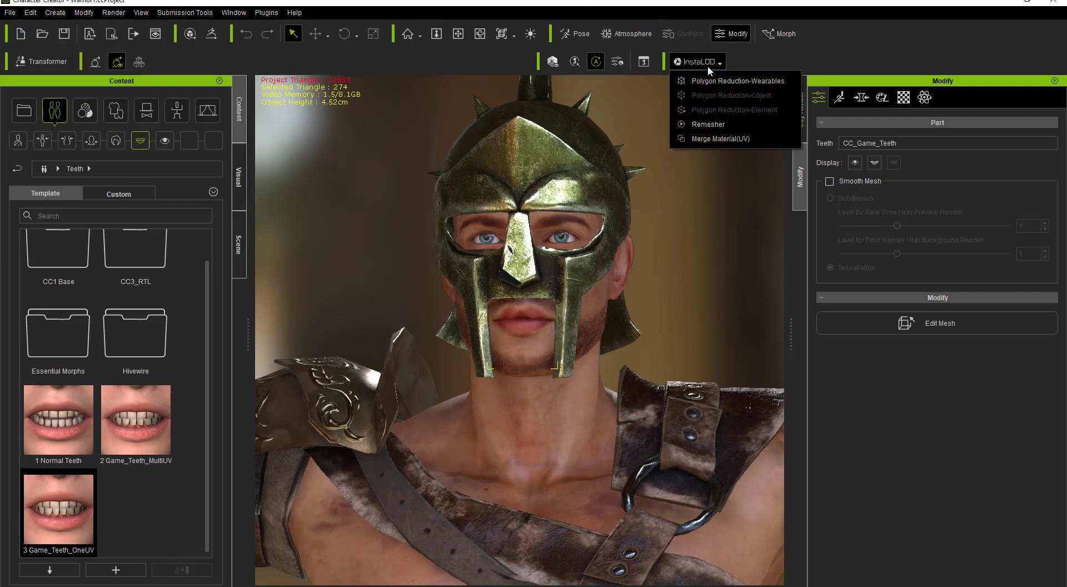
left_click(707, 128)
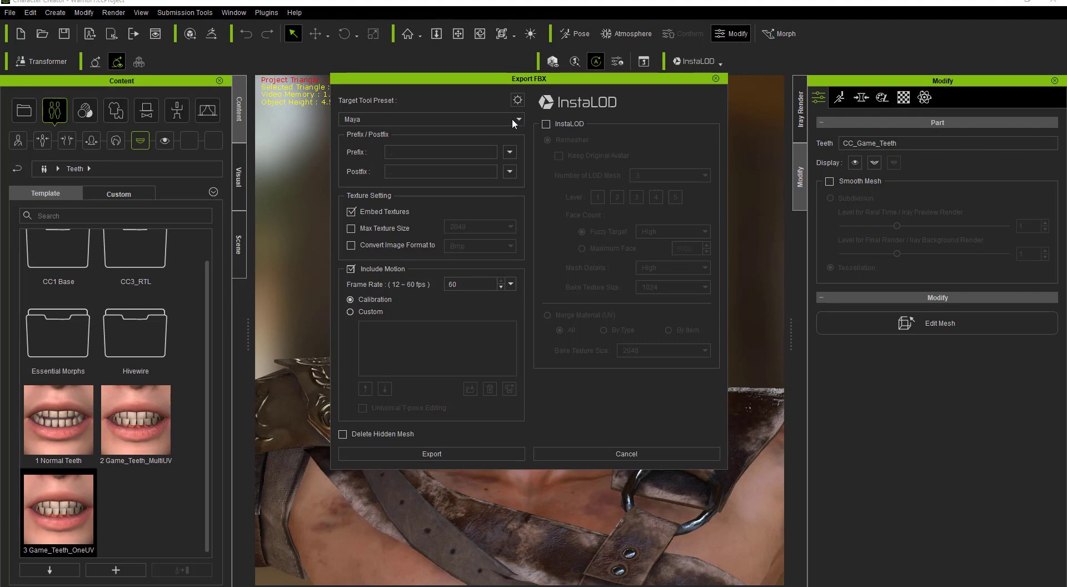
left_click(502, 119)
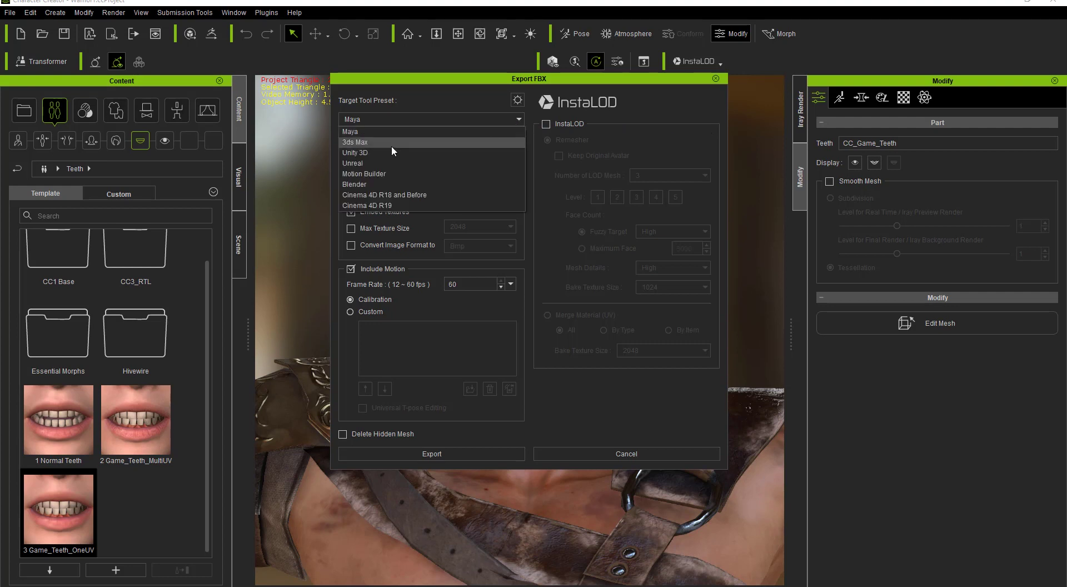
left_click(358, 151)
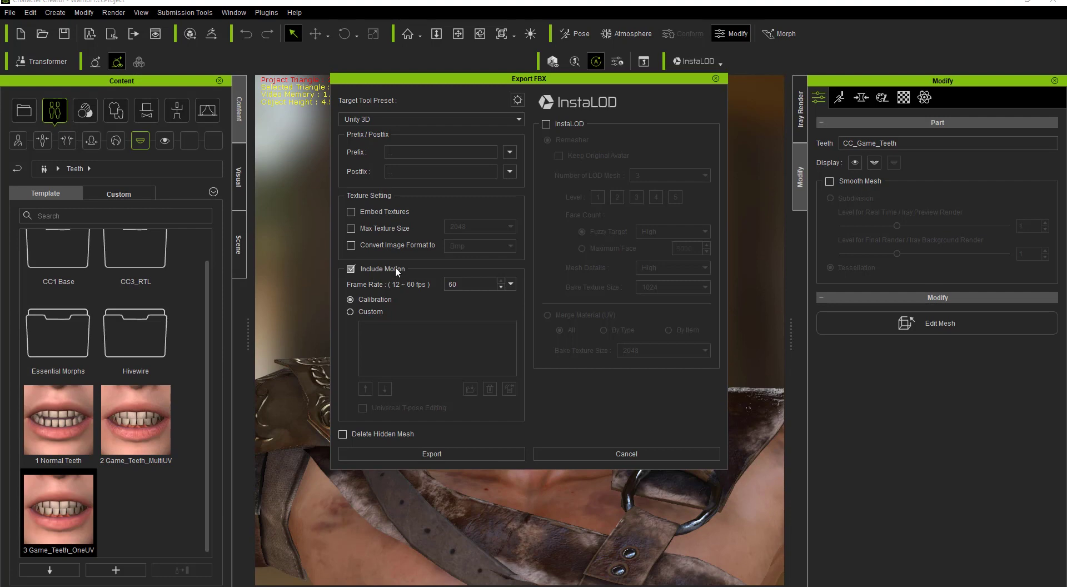
Choose custom motions for the export and load 0_T-Pose from the Motion folder of the LOD tutorial's CC_Project.
left_click(375, 313)
left_click(470, 388)
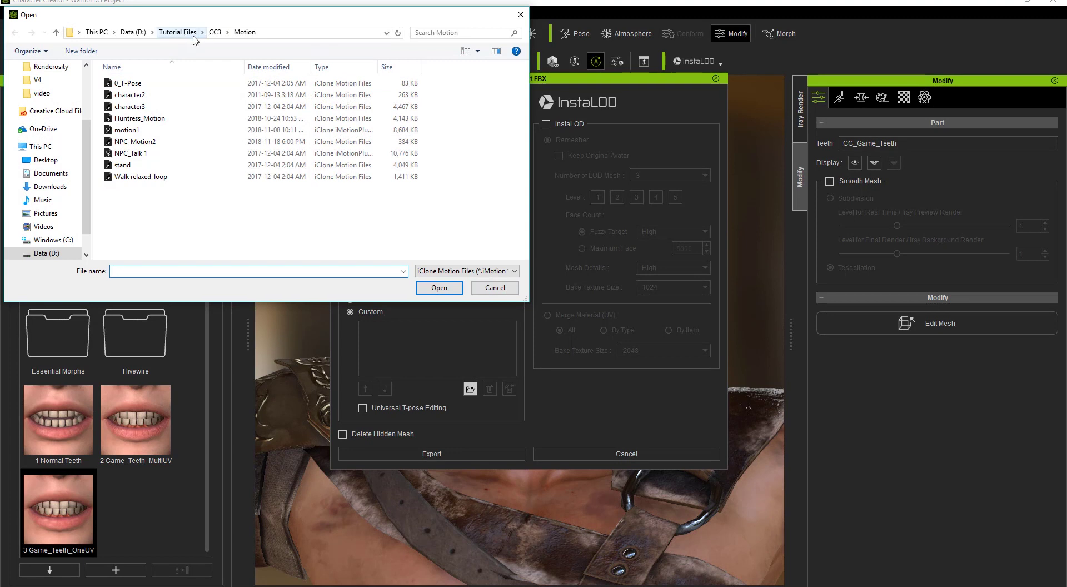
left_click(220, 34)
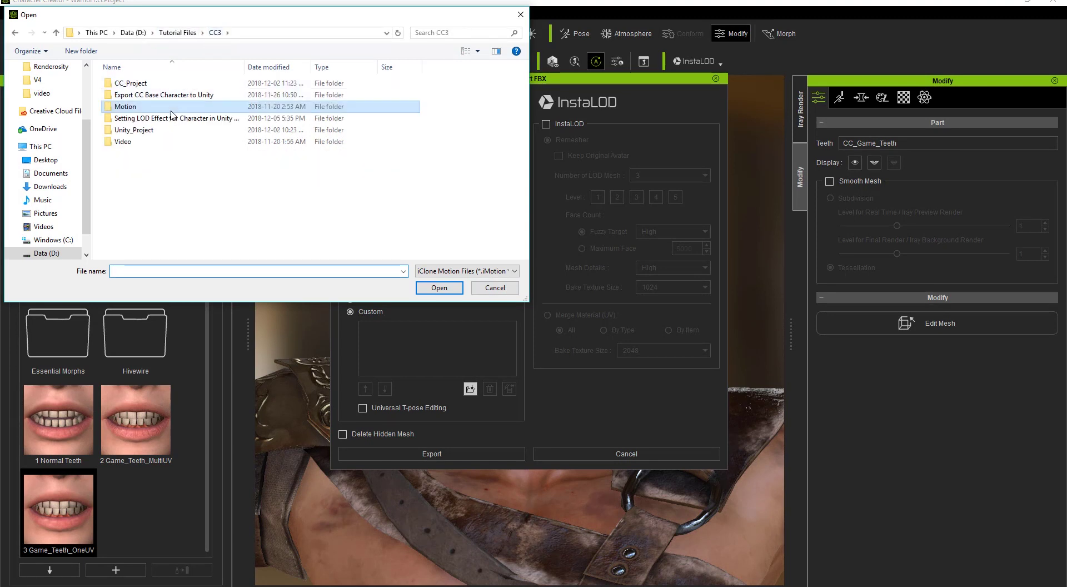
double_click(167, 118)
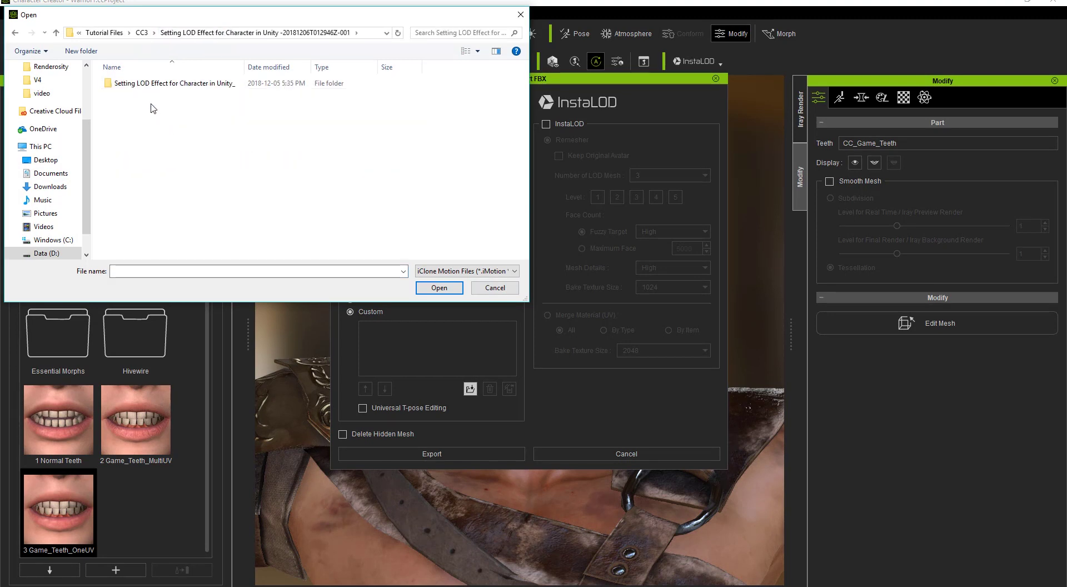
double_click(151, 85)
double_click(131, 84)
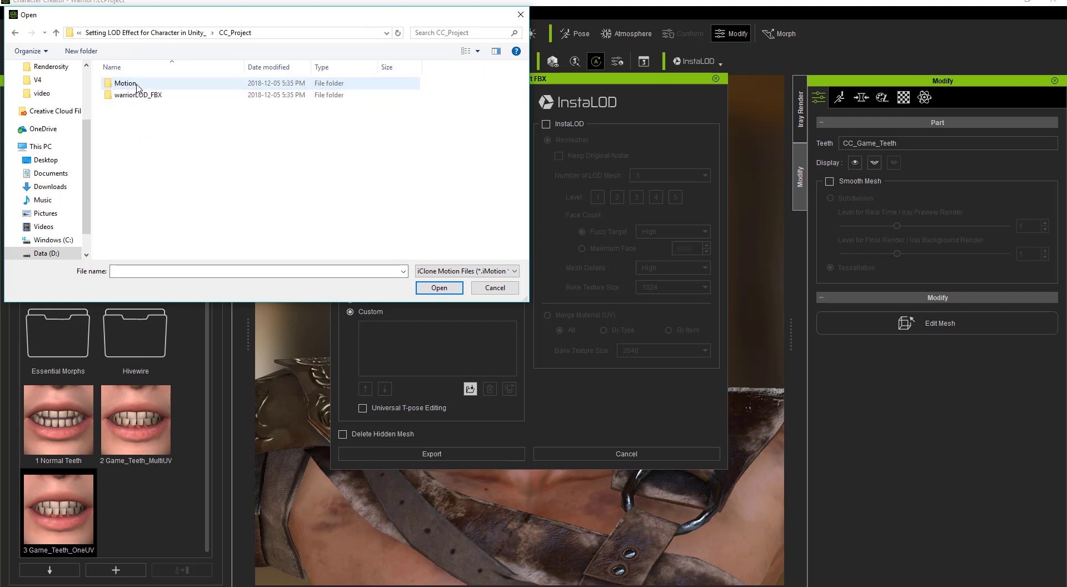
double_click(138, 85)
left_click(141, 85)
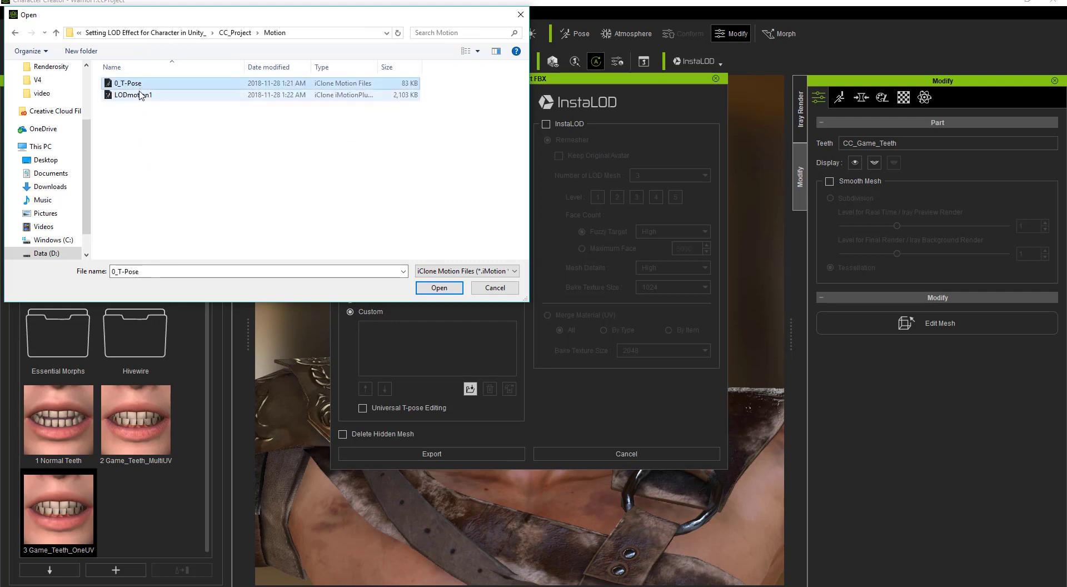
left_click(137, 95)
left_click(142, 84)
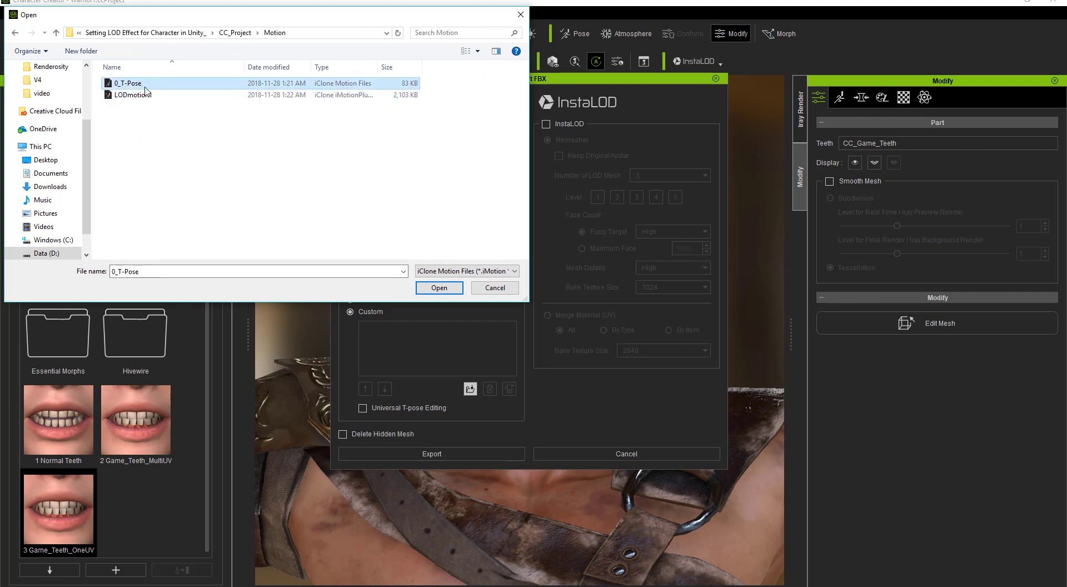
left_click(454, 288)
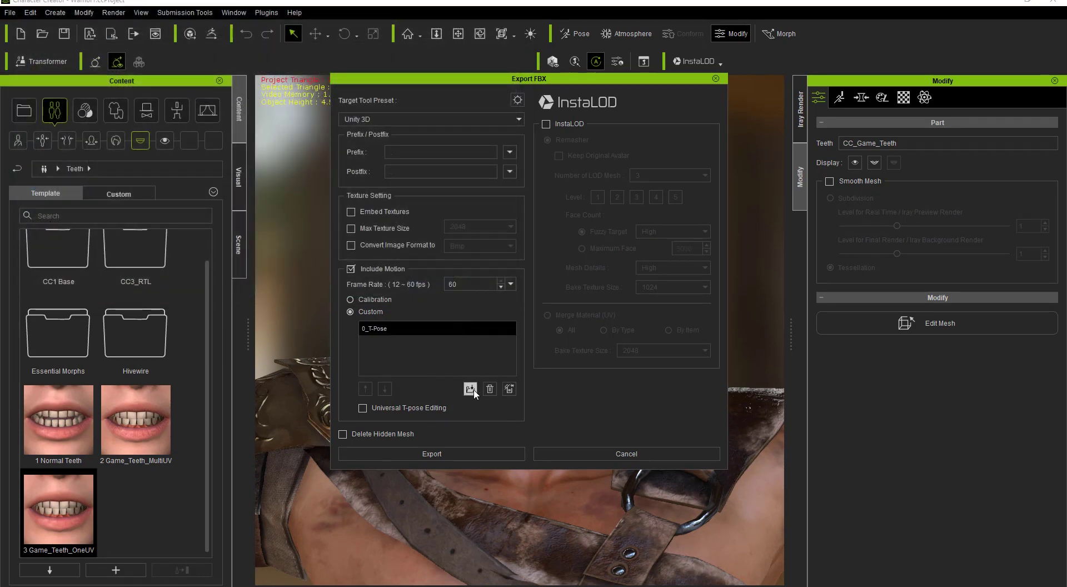
Add LODmotion1 to the custom motion list and move 0_T-Pose above it.
left_click(470, 389)
double_click(134, 95)
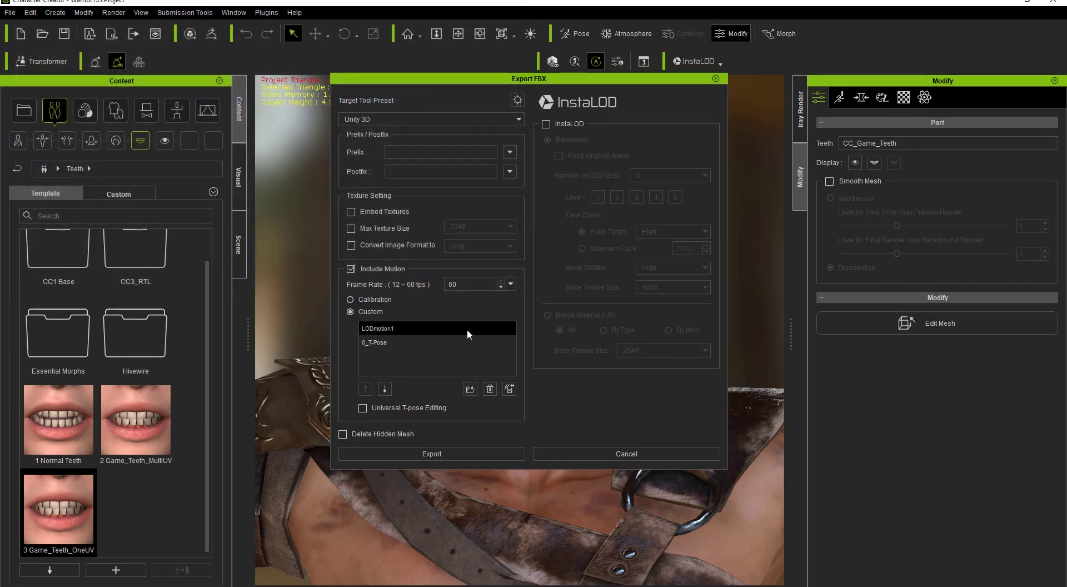
left_click(384, 342)
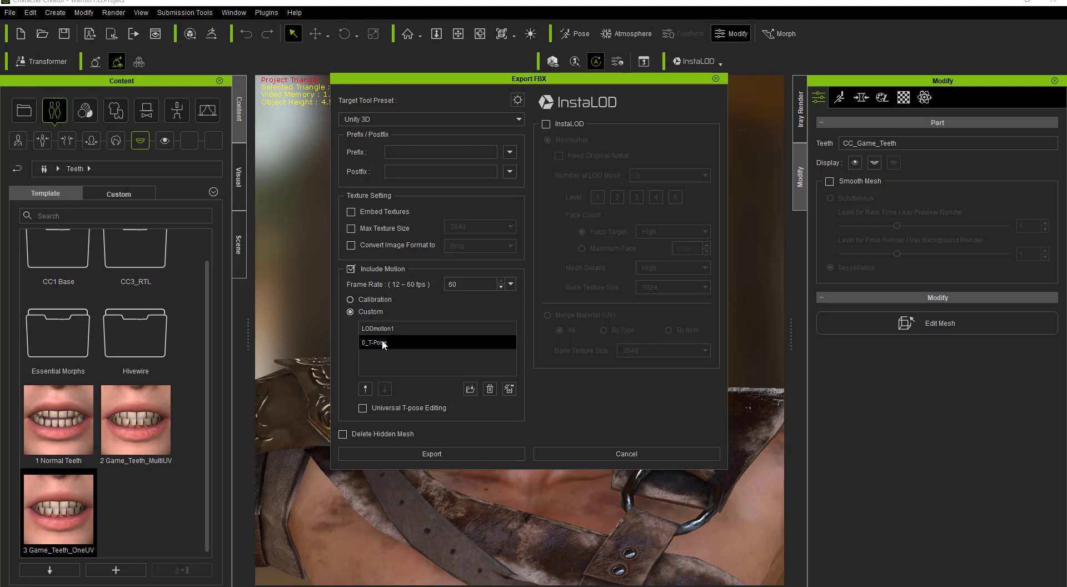
left_click(365, 389)
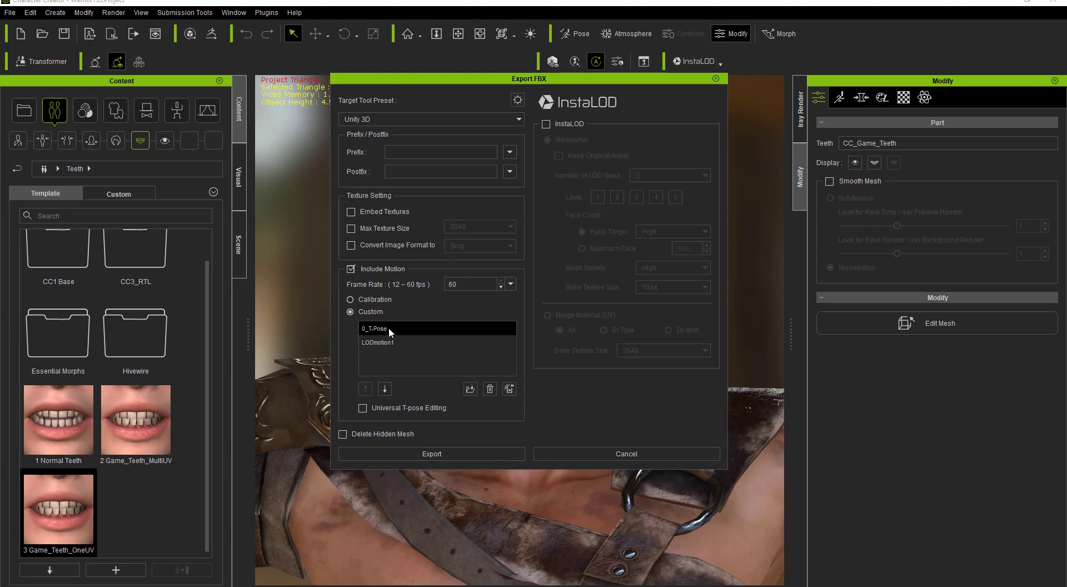
Turn on Delete Hidden Mesh and the InstaLOD Remesher, keeping the original avatar and using 3 LOD meshes.
left_click(389, 433)
left_click(546, 125)
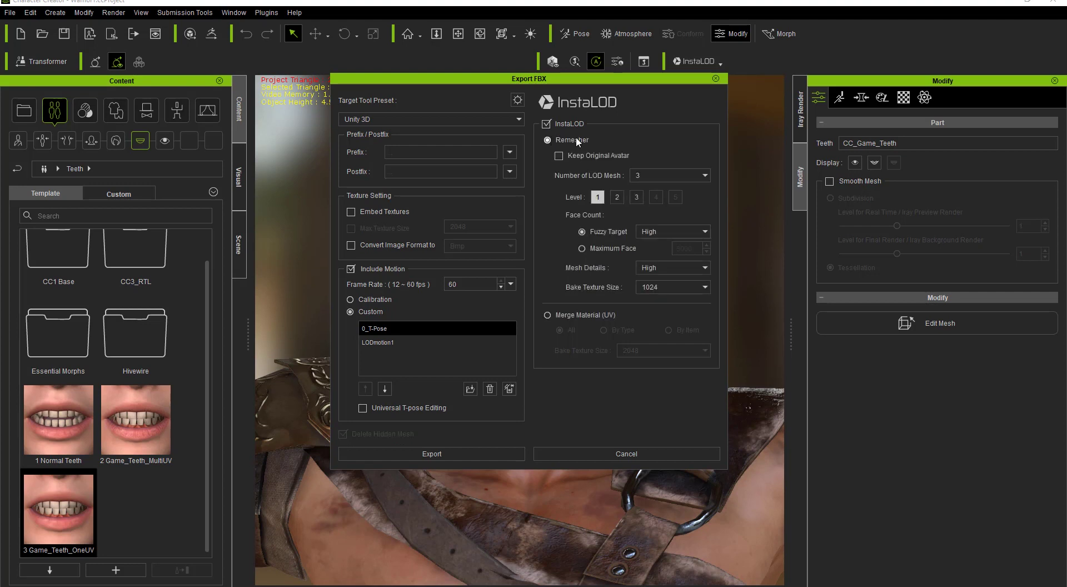
left_click(559, 155)
left_click(665, 177)
left_click(654, 205)
Set LOD level 1 to a maximum face count of 11000 and a bake texture size of 2048.
left_click(617, 248)
left_click_drag(671, 248, 692, 245)
type("11000")
left_click(672, 287)
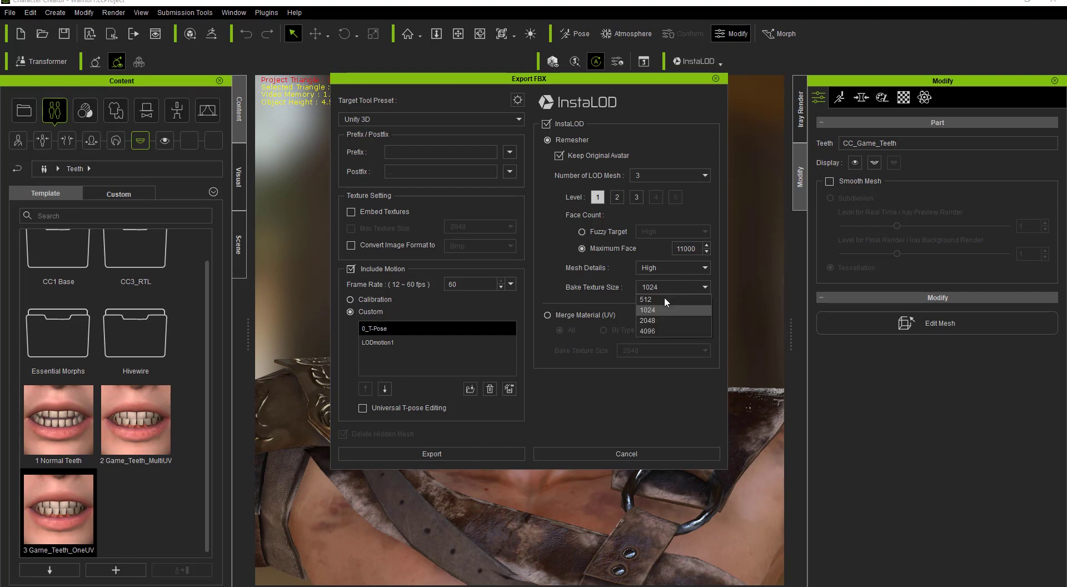
left_click(658, 326)
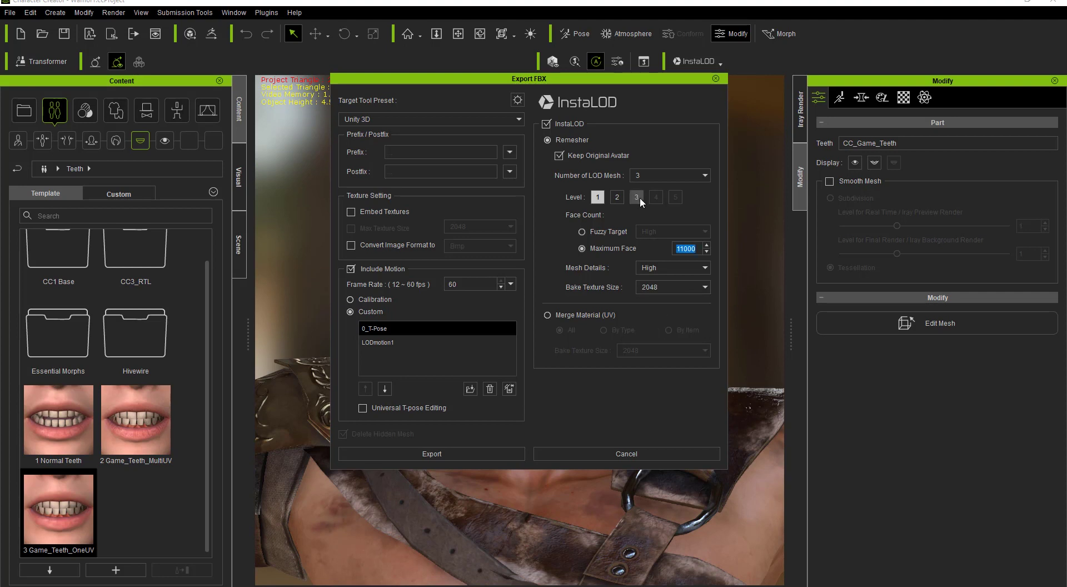
Set LOD level 2 to a maximum face count of 5500 with Normal mesh details.
left_click(618, 197)
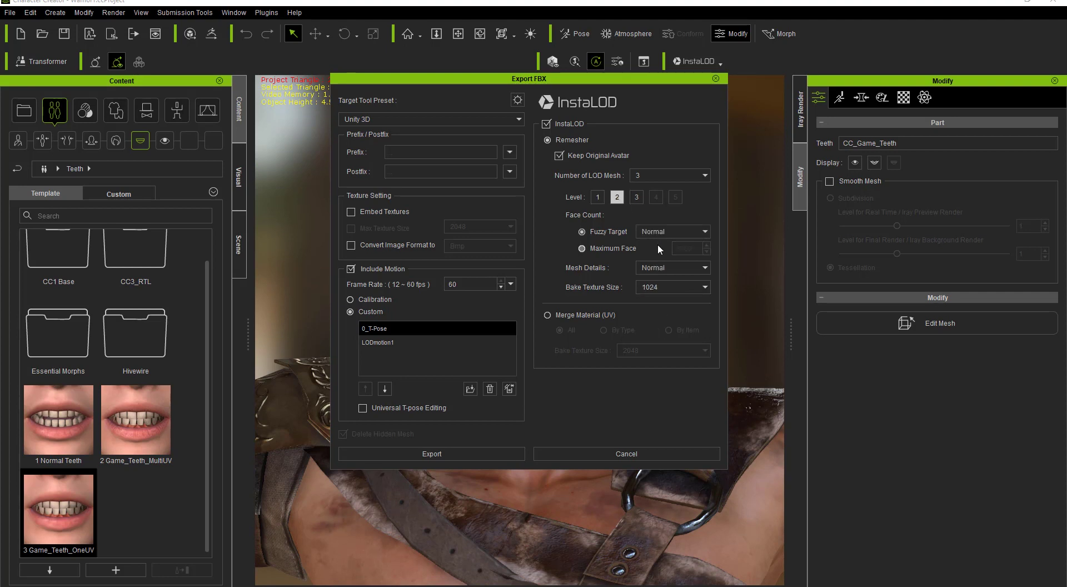
left_click(630, 249)
type("5500")
left_click(666, 268)
left_click(666, 300)
Set the maximum face count of LOD level 3 to 2700.
left_click(637, 196)
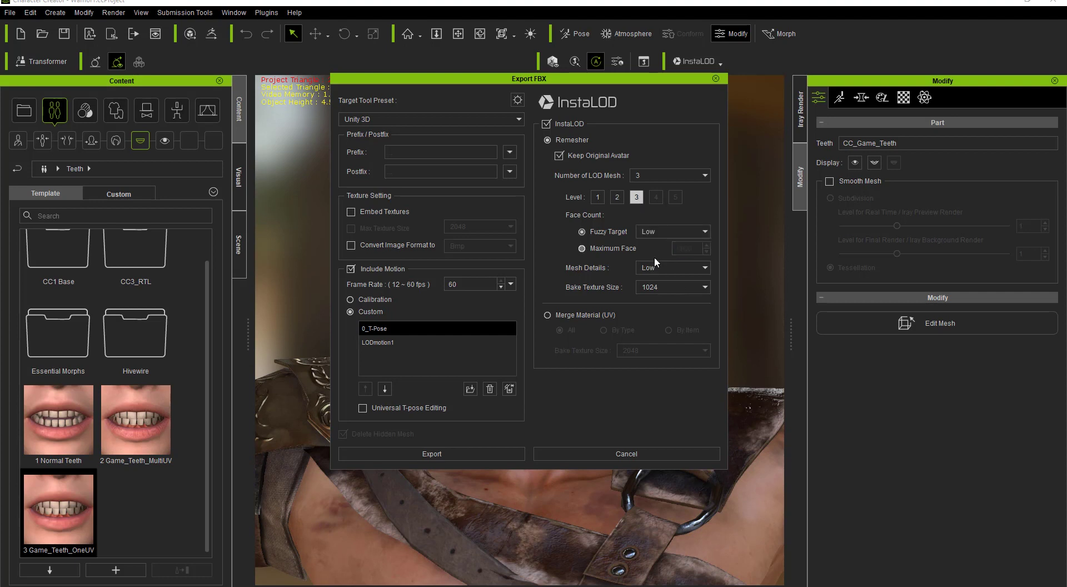
left_click(615, 248)
type("2700")
Start the FBX export and create a Warrior Export folder inside the LOD tutorial folder under Tutorial Files\CC3 on drive D.
left_click(449, 454)
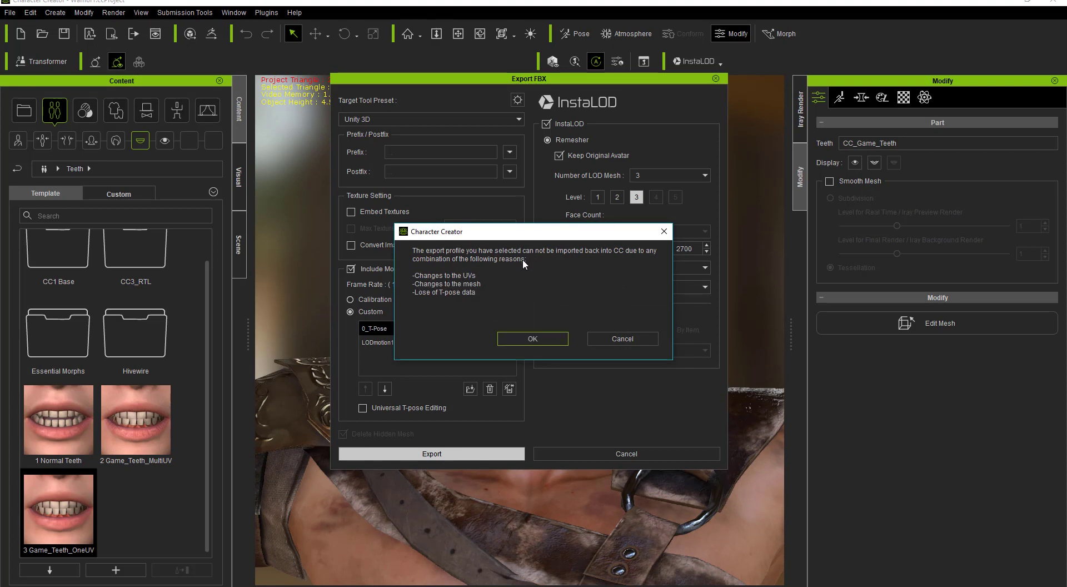
left_click(544, 340)
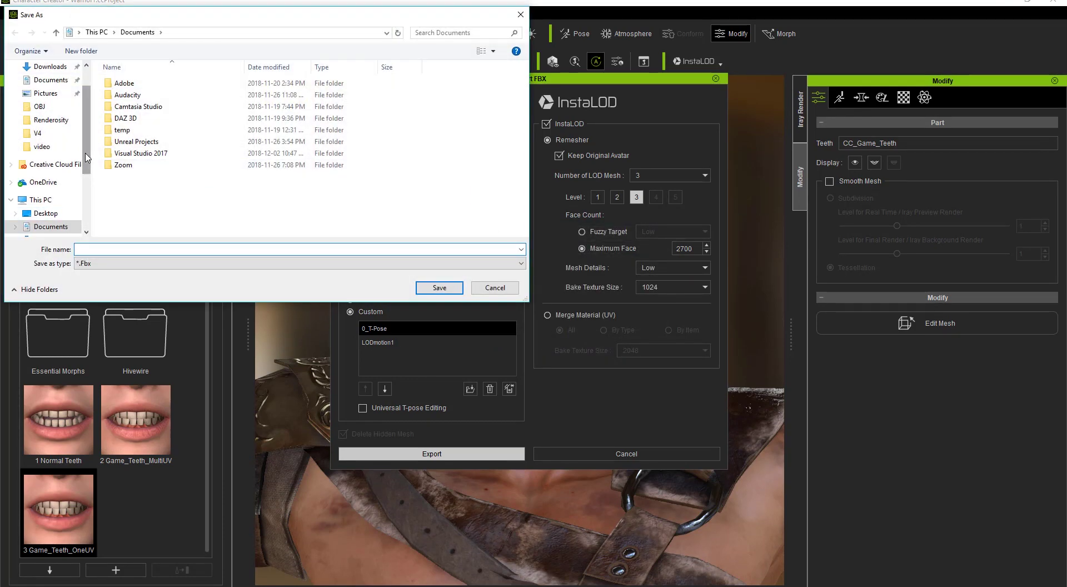
scroll(61, 200, "down", 3)
left_click(55, 197)
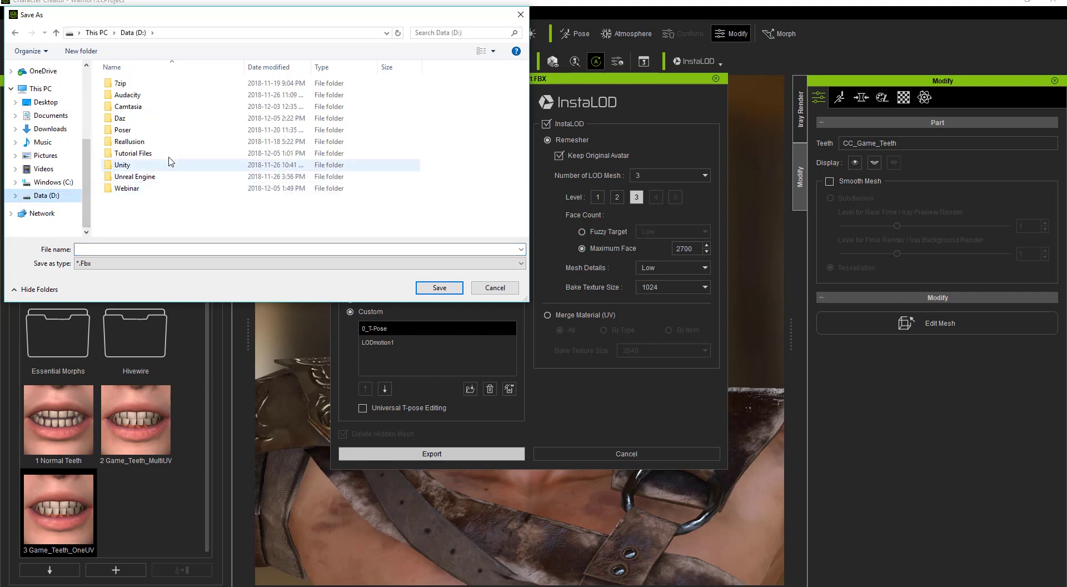
double_click(149, 159)
double_click(130, 96)
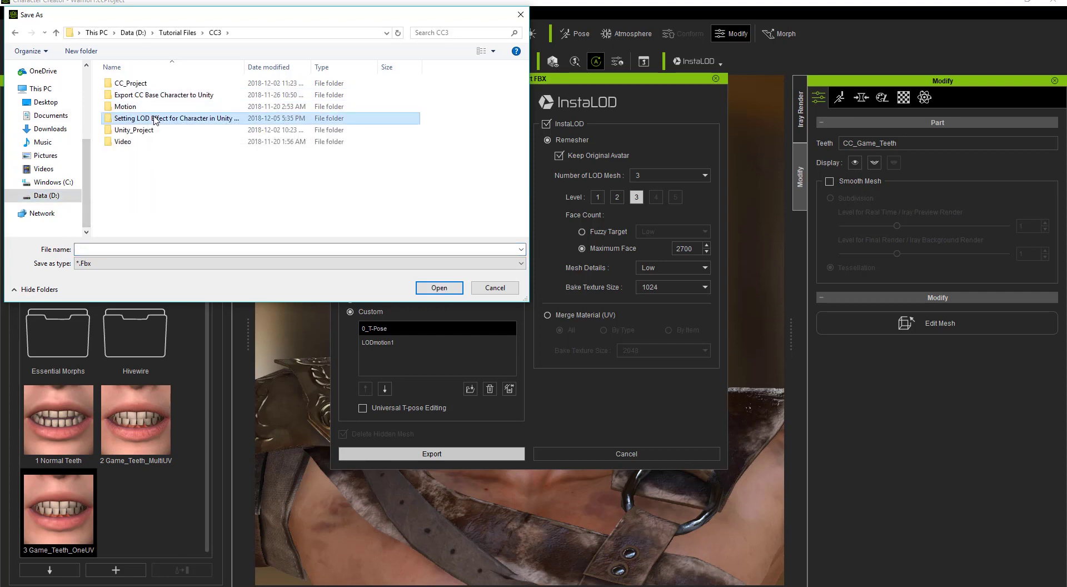
double_click(150, 118)
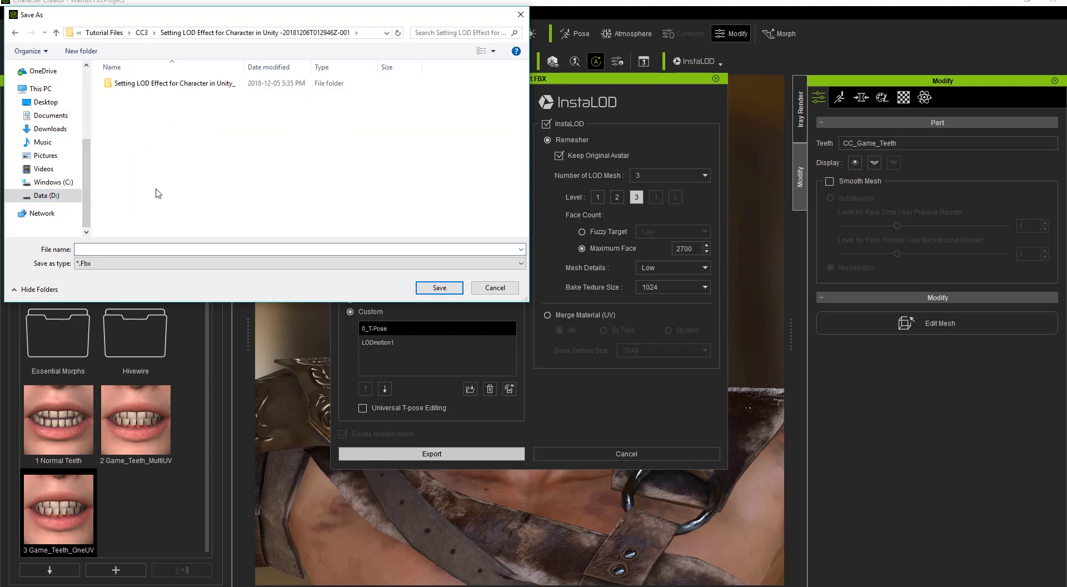
left_click(86, 54)
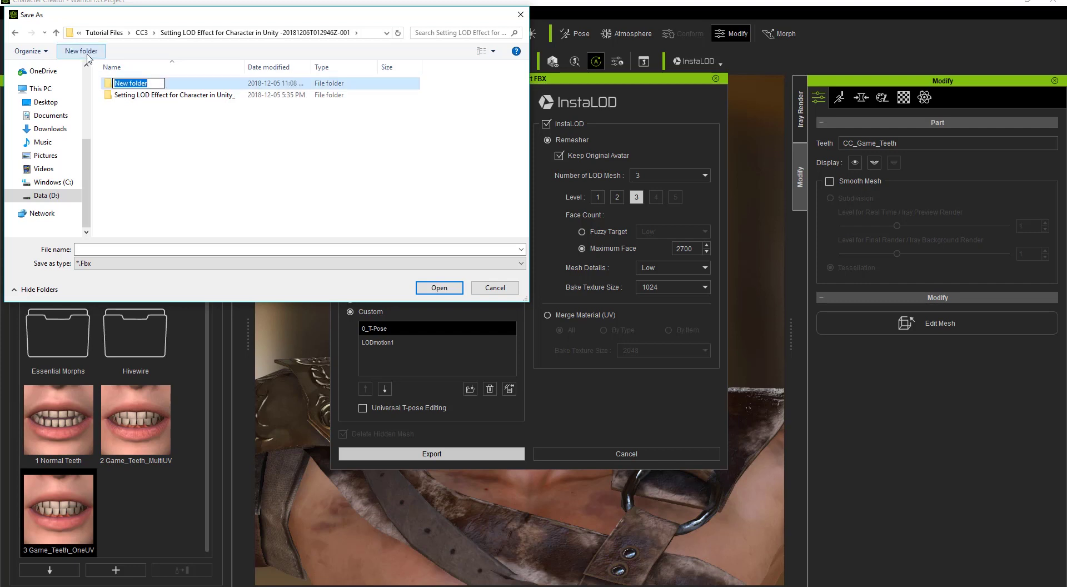
type("Warrior Export")
key("Return")
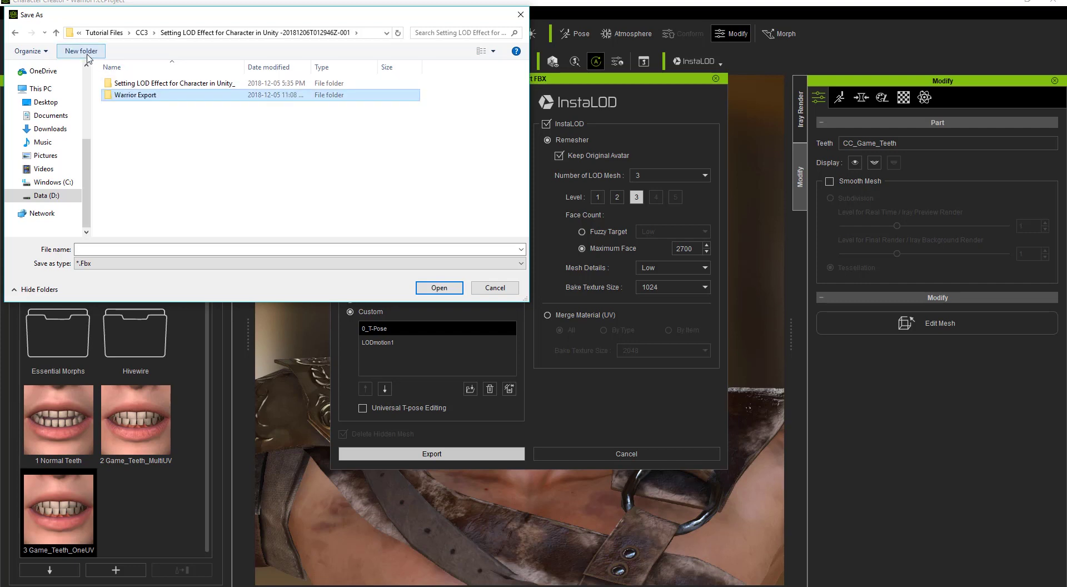
Save the FBX export into the Warrior Export folder under the file name warrior.
double_click(152, 100)
left_click(138, 249)
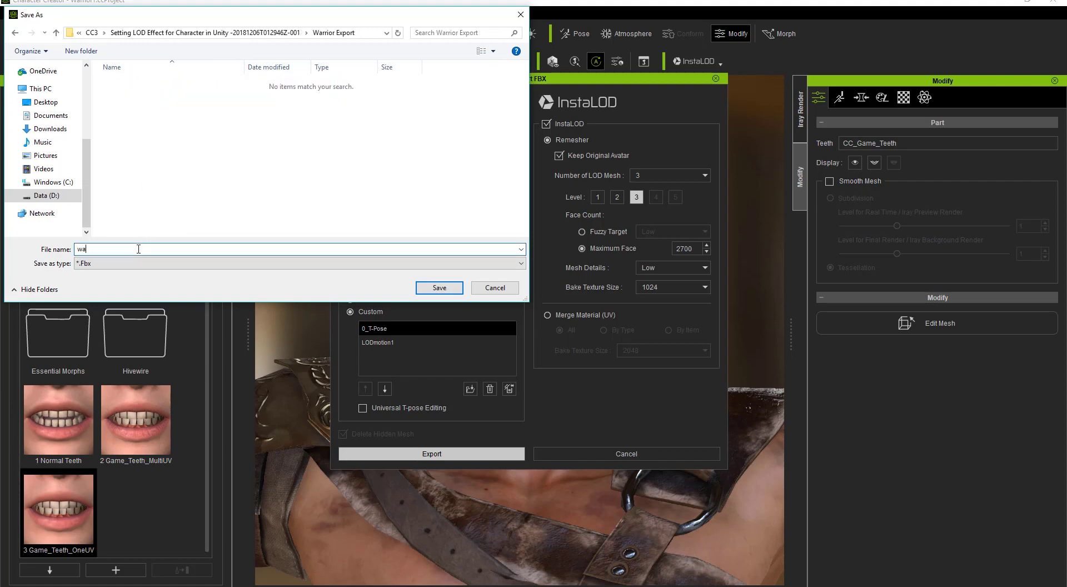
type("warrior")
key("Return")
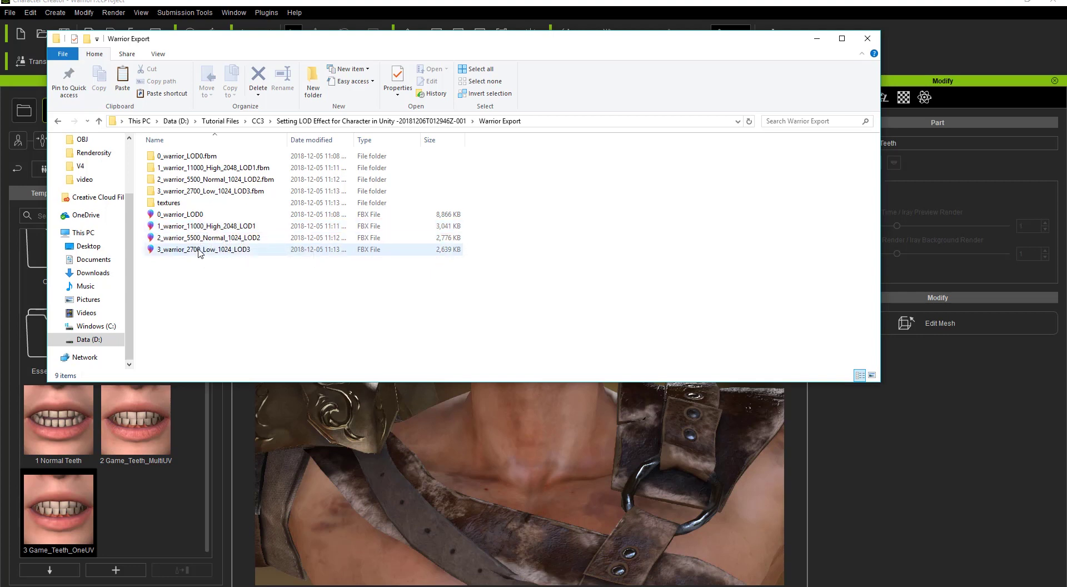
Switch to Unity and import the custom package CC_Character_Auto_Settings.unitypackage from the CC_Project folder with all its contents.
left_click(444, 121)
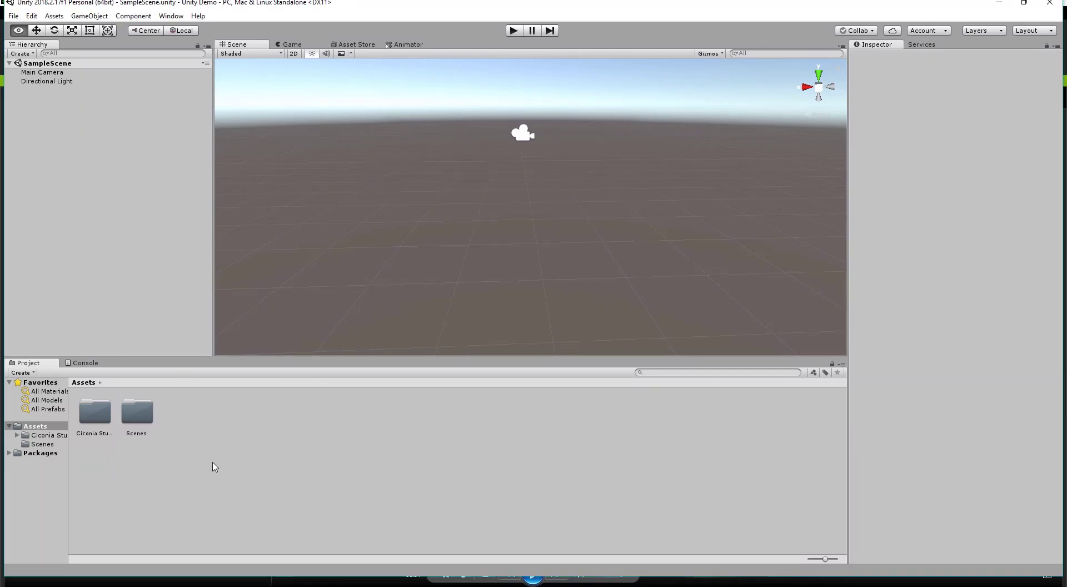
right_click(294, 444)
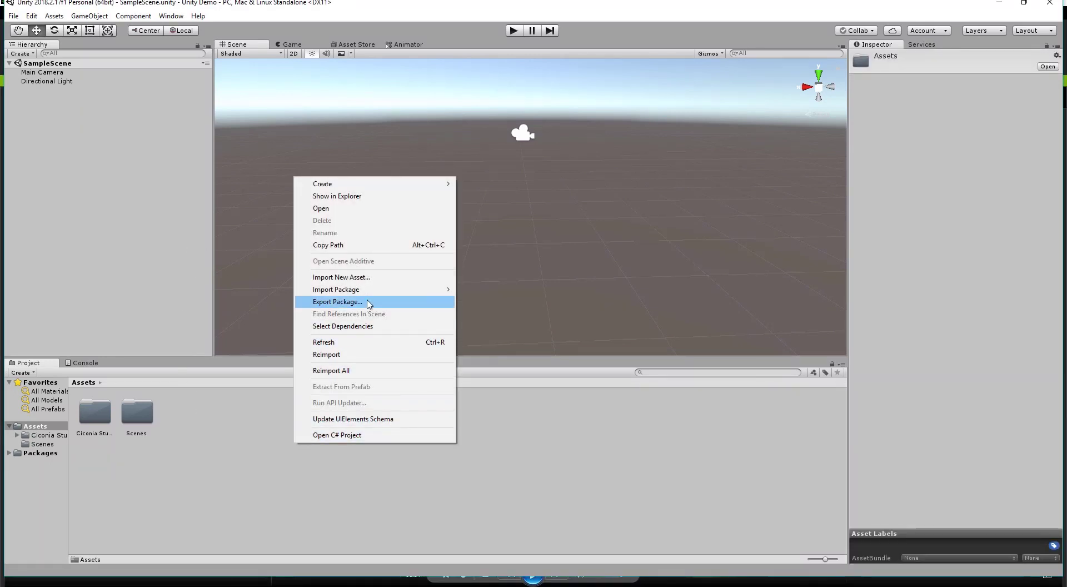
mouse_move(372, 289)
left_click(482, 290)
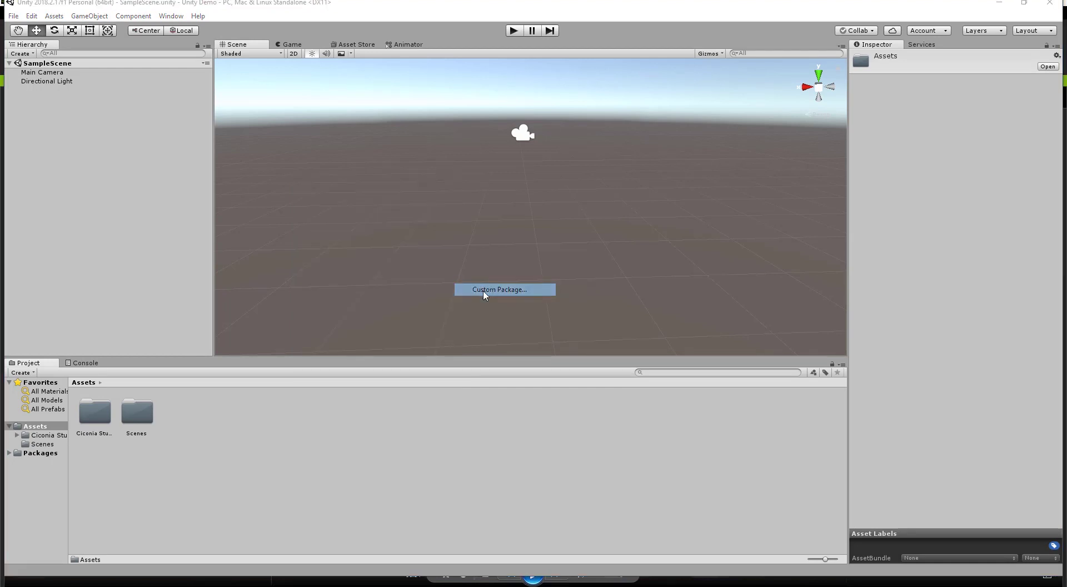
left_click(471, 286)
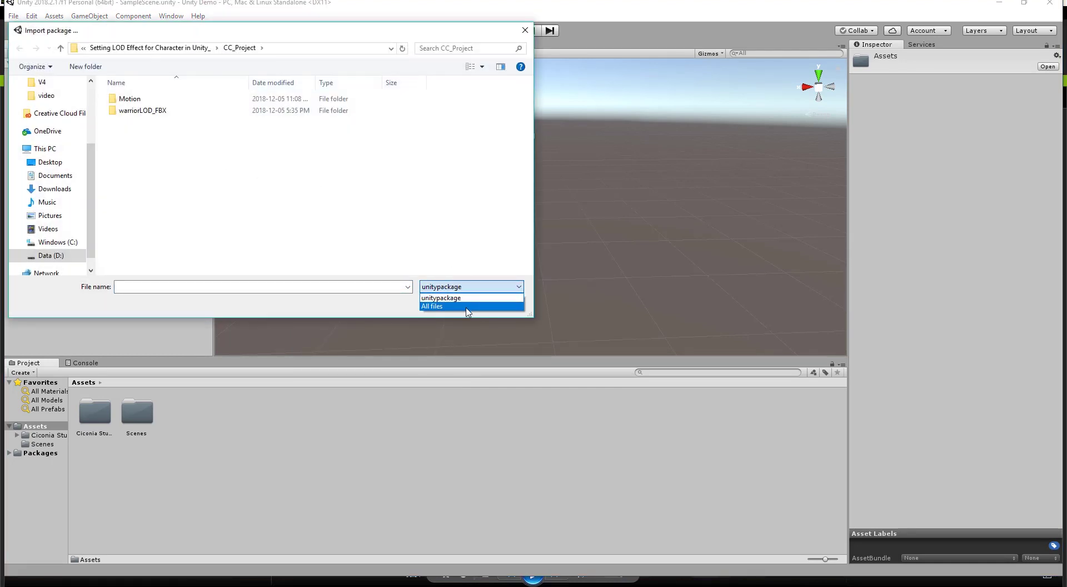
left_click(467, 304)
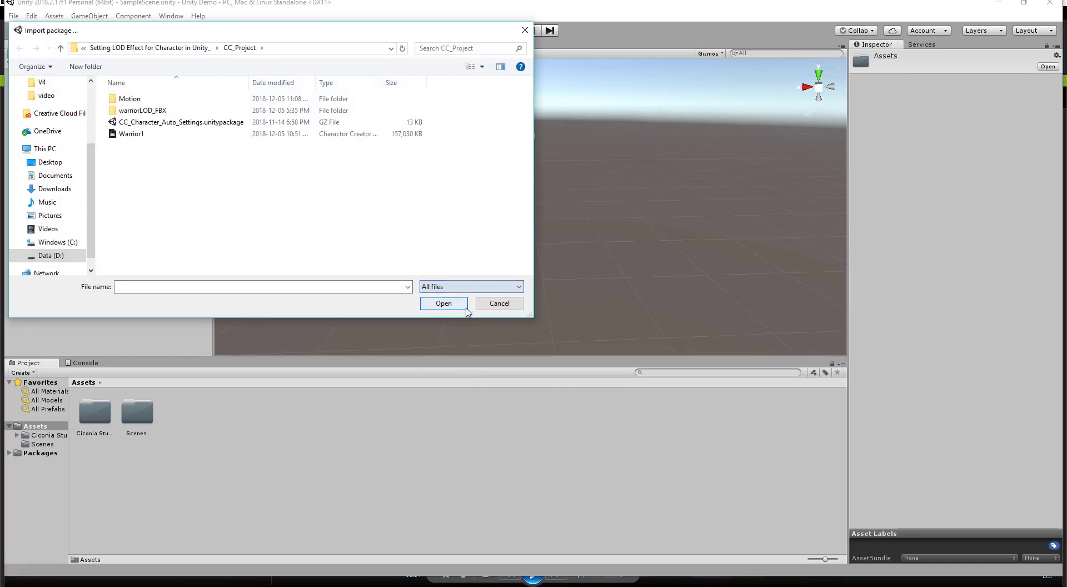
left_click(165, 124)
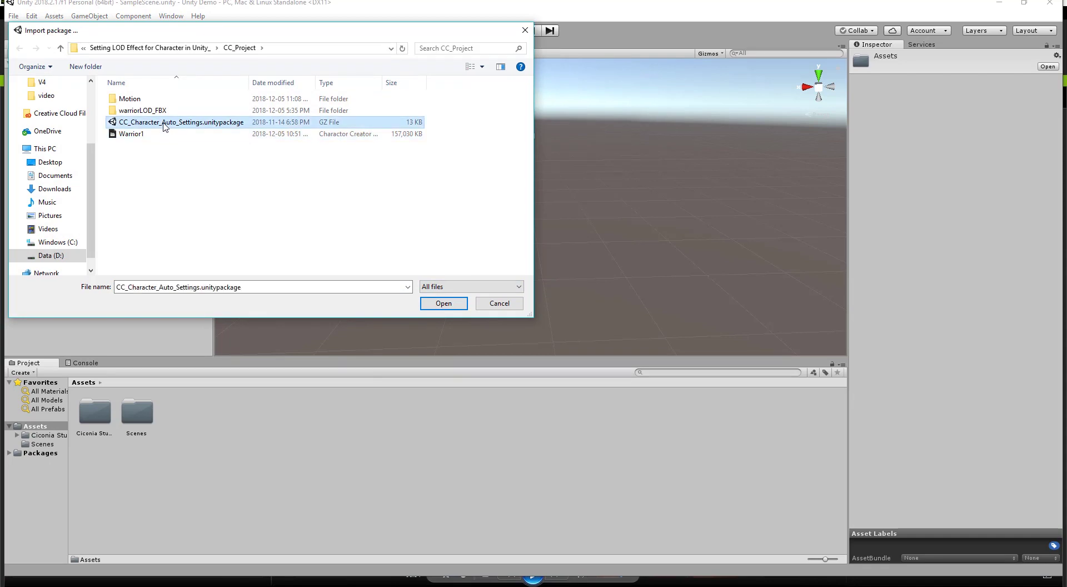
double_click(164, 124)
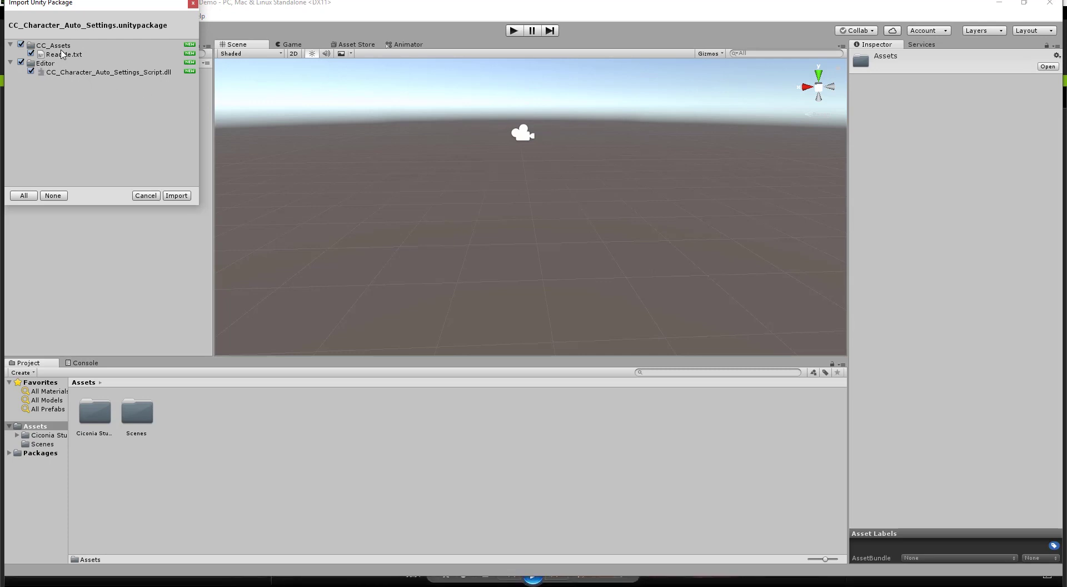
left_click(176, 196)
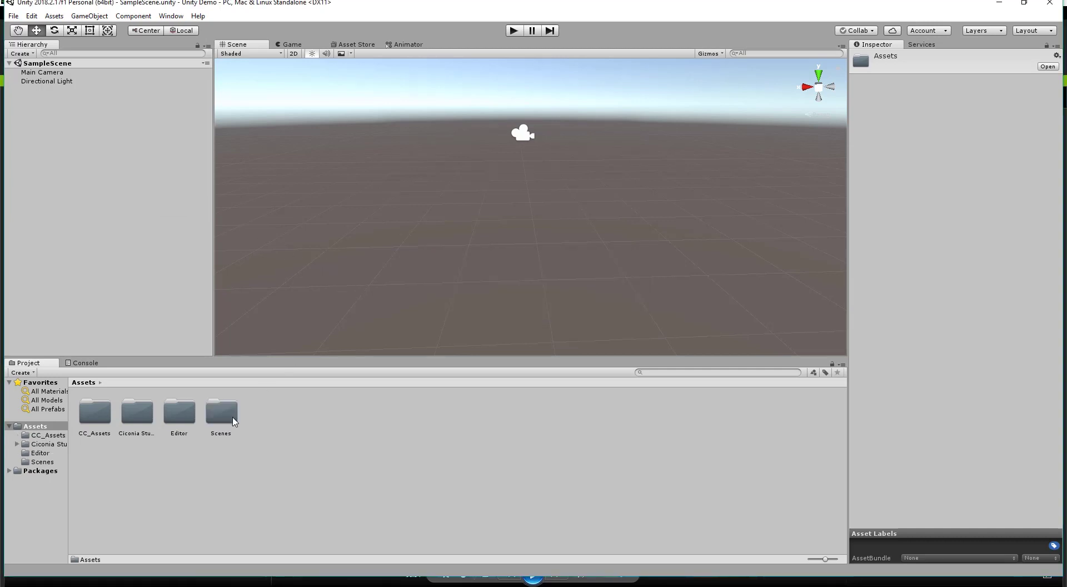
Examine the contents of the imported Editor and CC_Assets folders in the project's assets.
double_click(183, 416)
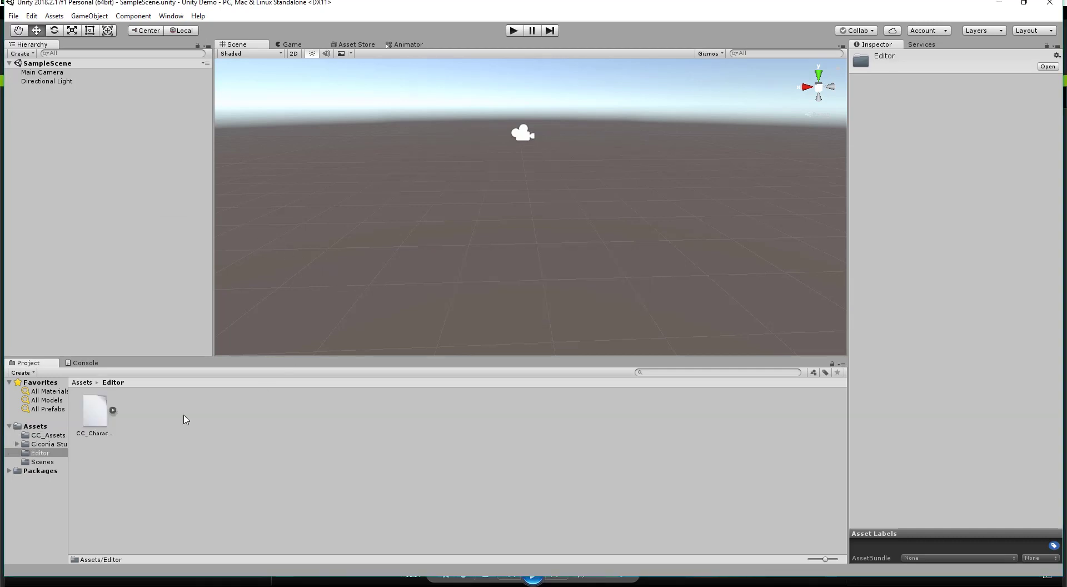
left_click(101, 417)
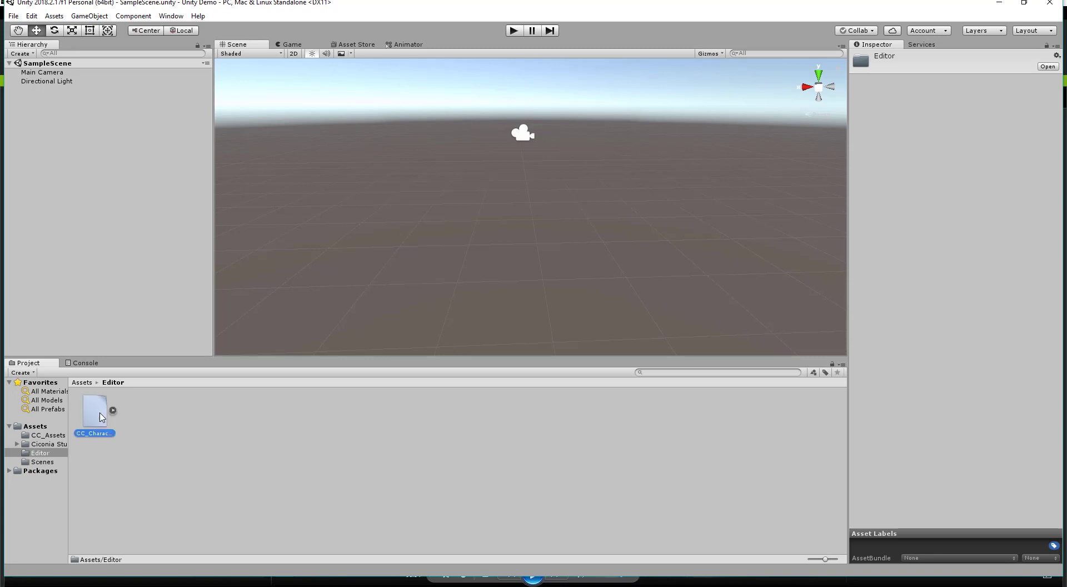
left_click(82, 383)
double_click(97, 414)
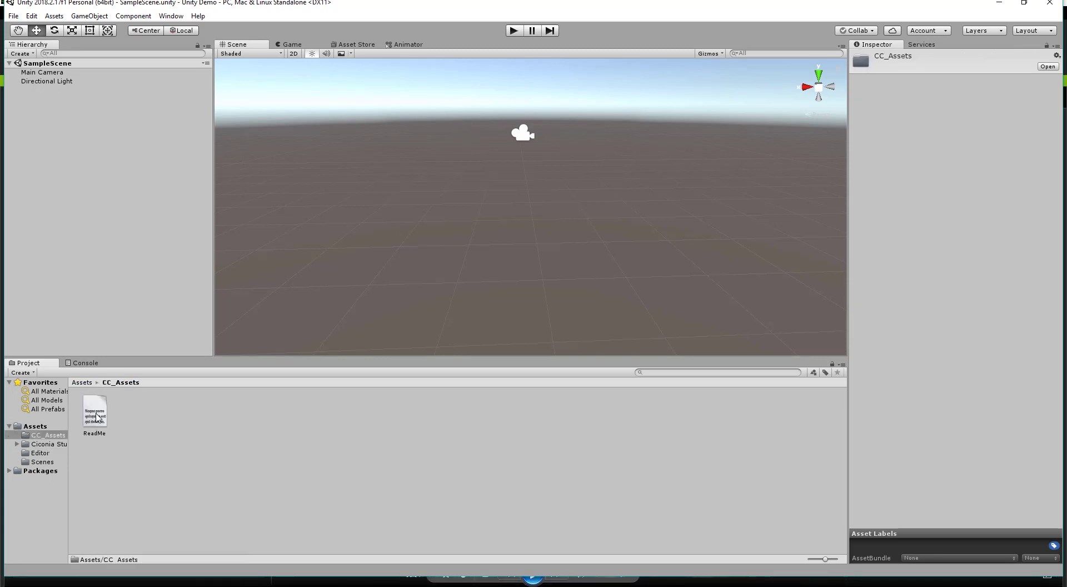
Read the ReadMe in CC_Assets and copy the Warrior Export folder from File Explorer into the Unity project's CC_Assets folder.
left_click(96, 416)
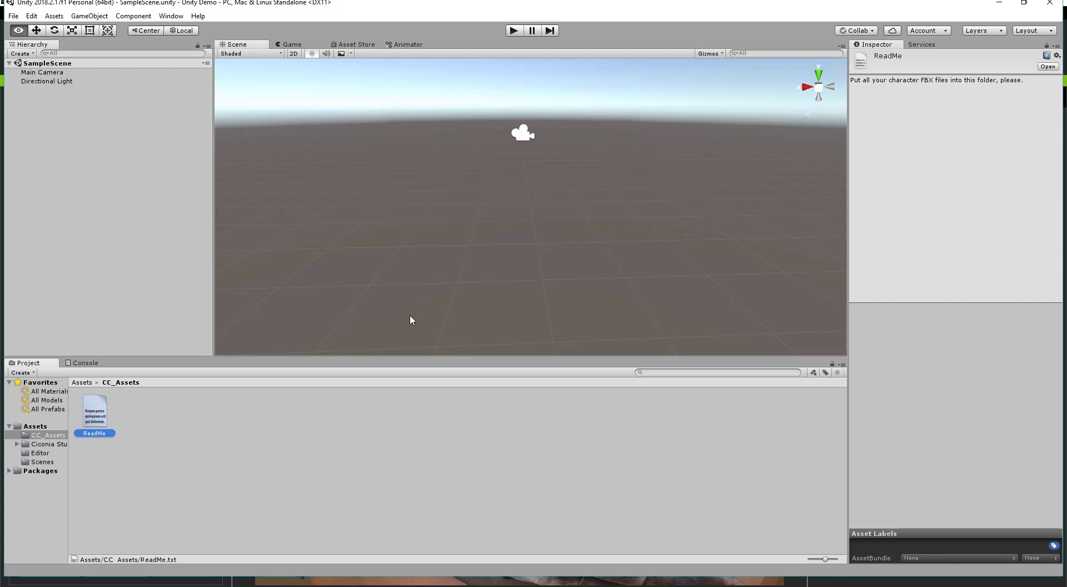
key("alt+Tab")
key("Tab")
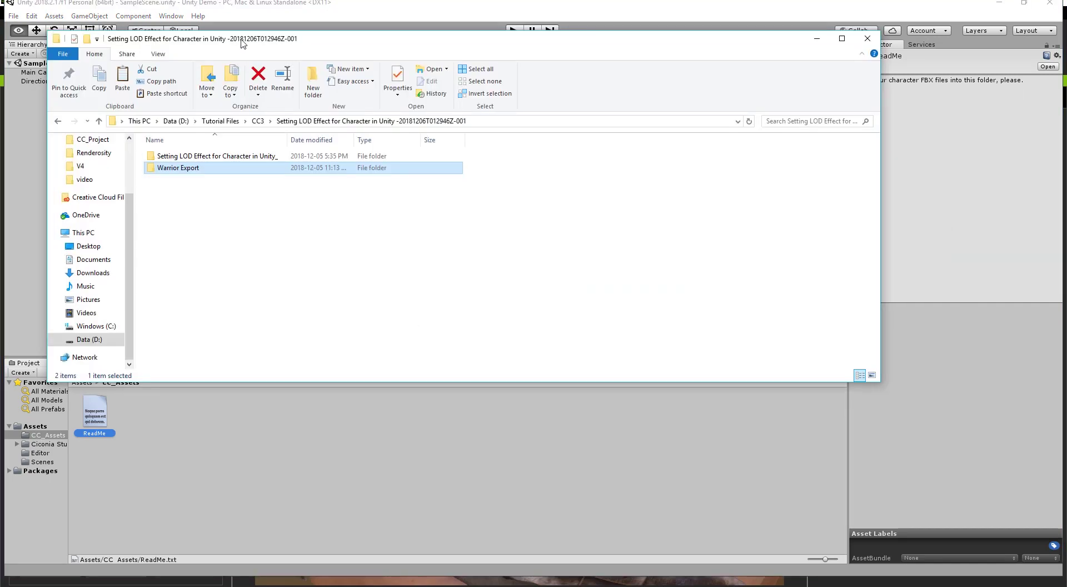
left_click_drag(245, 40, 485, 54)
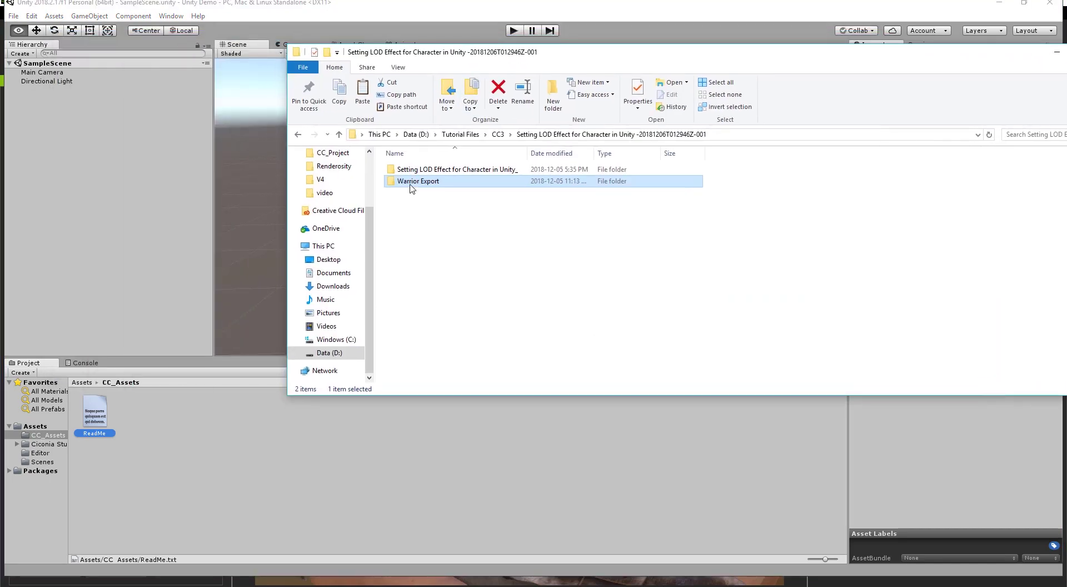
left_click_drag(411, 188, 212, 459)
left_click(356, 4)
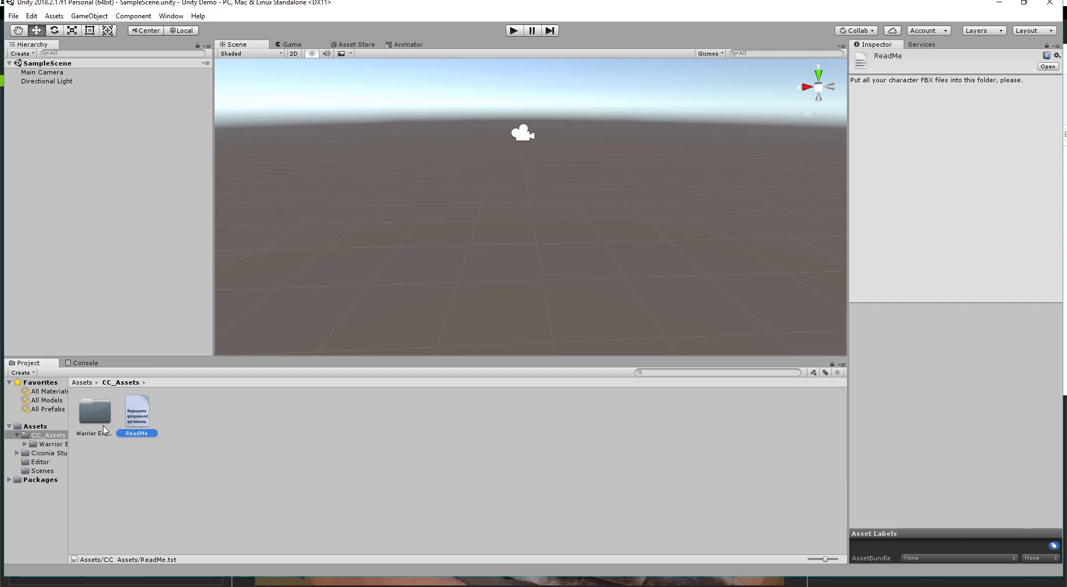
Open the Prefabs folder inside Warrior Export and add the 0_warrior_LOD0 prefab to the SampleScene hierarchy.
left_click(103, 424)
double_click(104, 423)
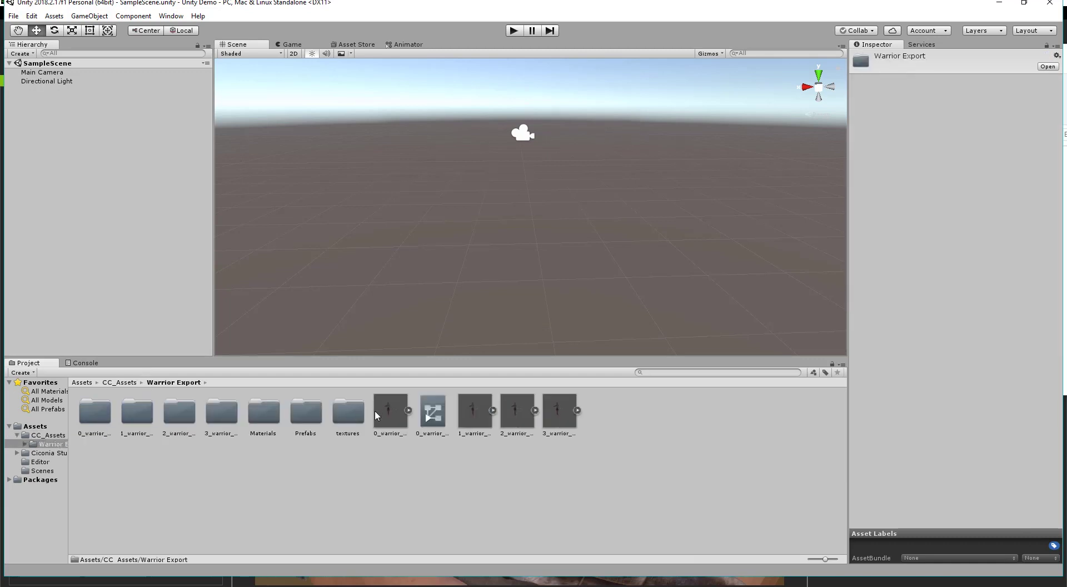
double_click(309, 414)
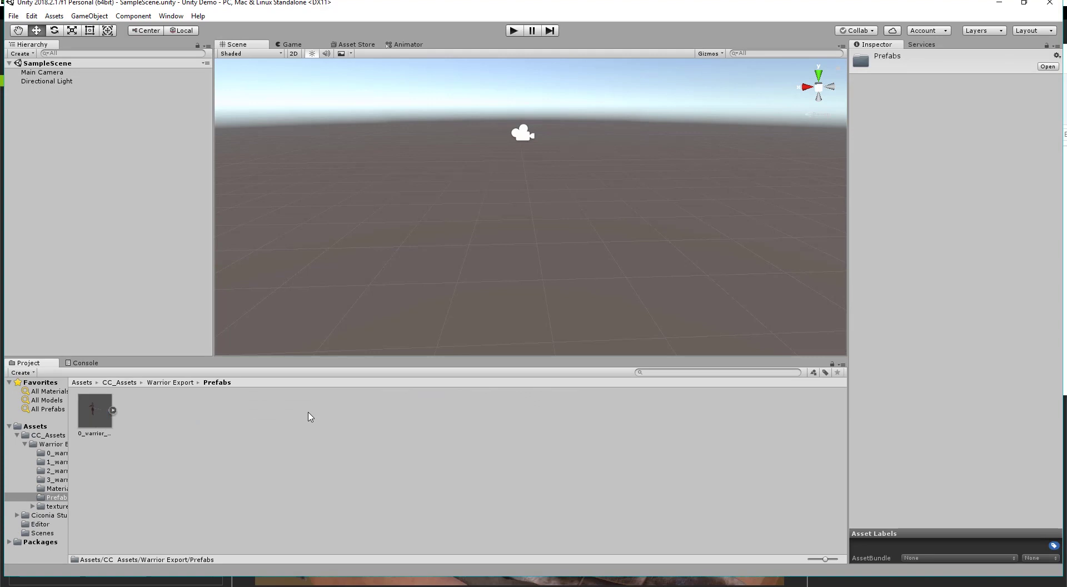
left_click(89, 412)
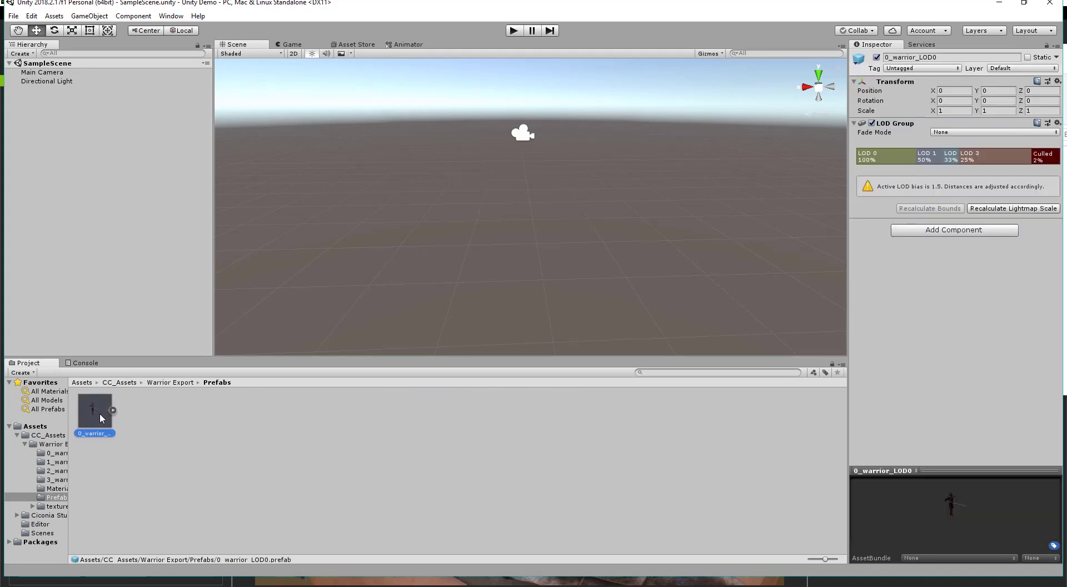
left_click_drag(98, 412, 61, 105)
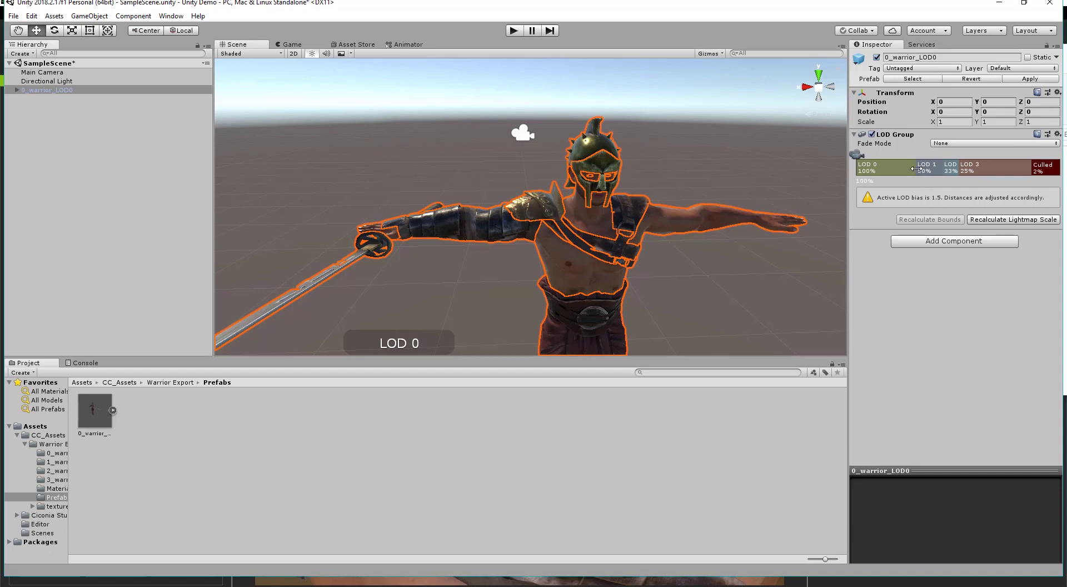
Set the LOD 1 threshold of 0_warrior_LOD0's LOD Group to 92% and locate its LOD 1 renderer in the hierarchy.
left_click(727, 256)
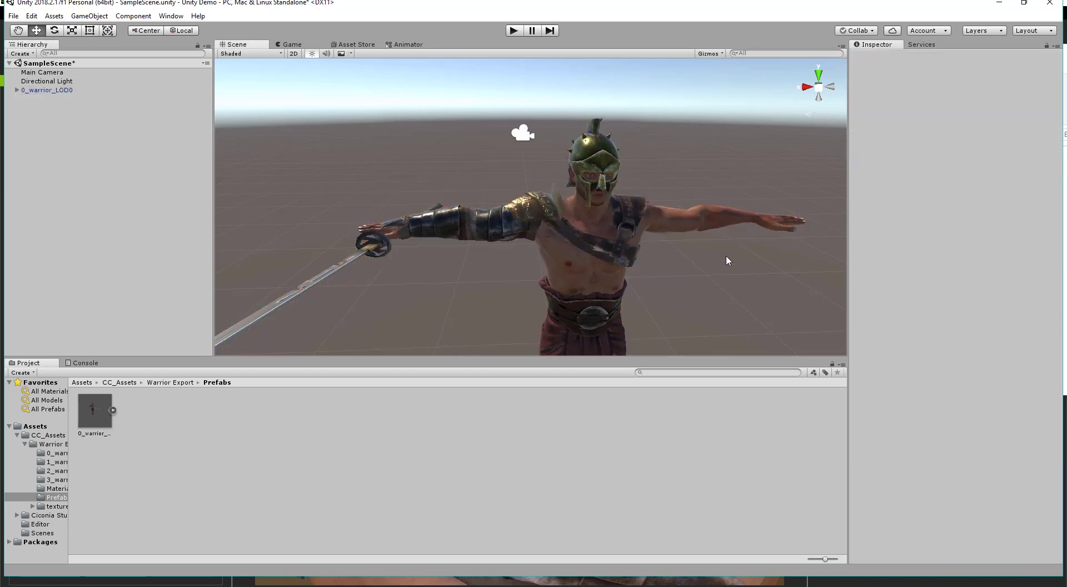
left_click_drag(694, 274, 601, 180, "alt")
scroll(637, 197, "down", 3, "alt")
scroll(637, 197, "up", 2, "alt")
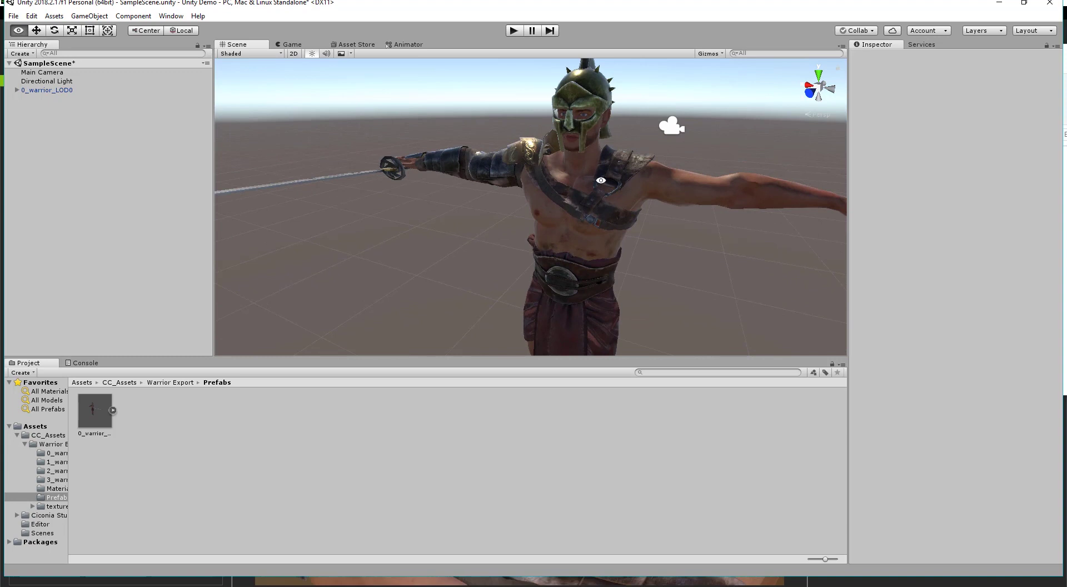
left_click(49, 90)
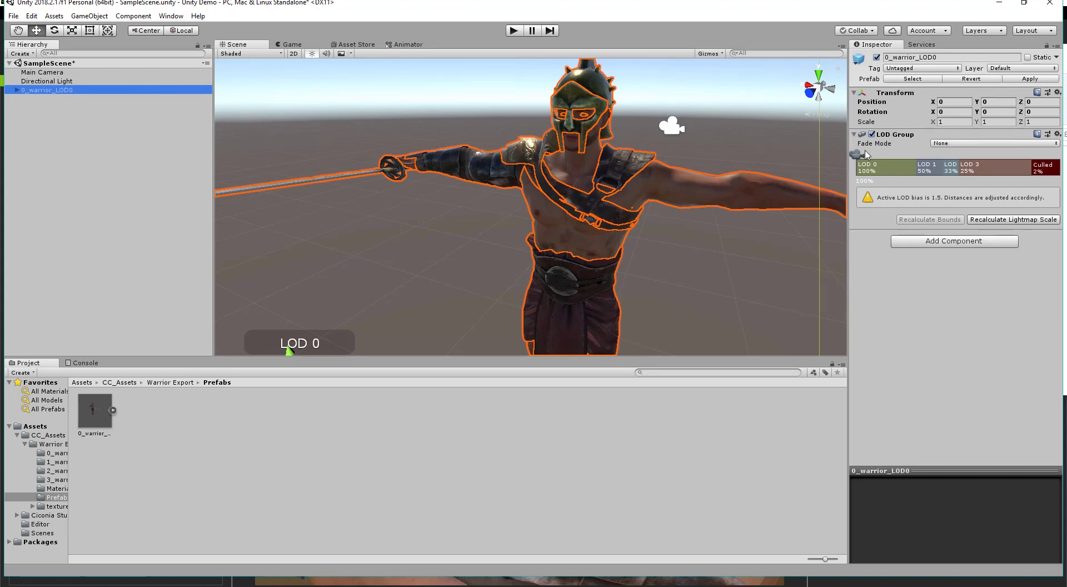
left_click_drag(866, 154, 931, 159)
left_click_drag(911, 160, 870, 159)
left_click(873, 236)
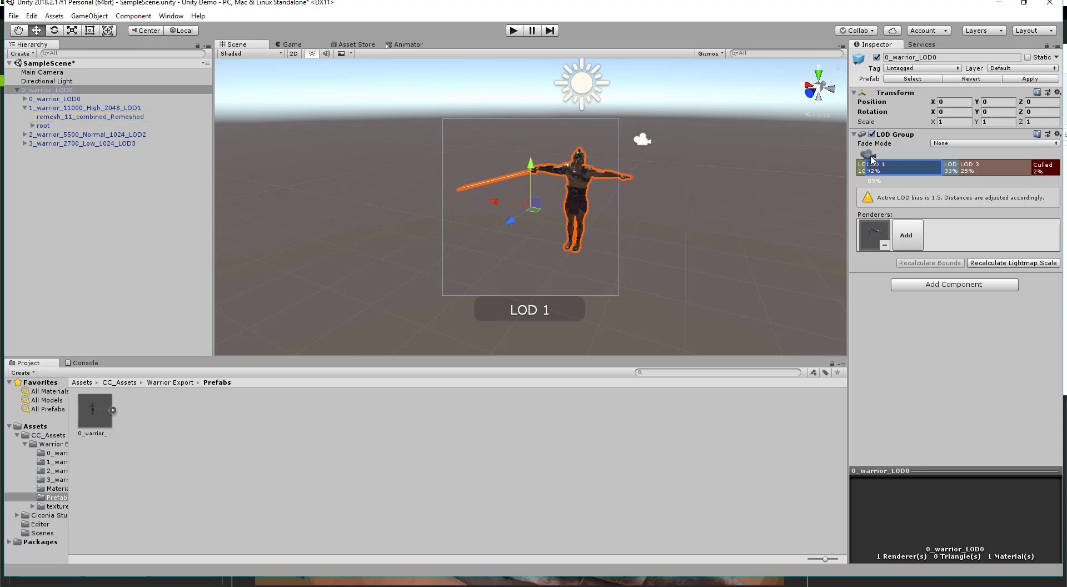
Preview the character at LOD 2 and LOD 3 and locate the renderer mesh of each level in the hierarchy.
left_click_drag(871, 160, 949, 156)
left_click(871, 236)
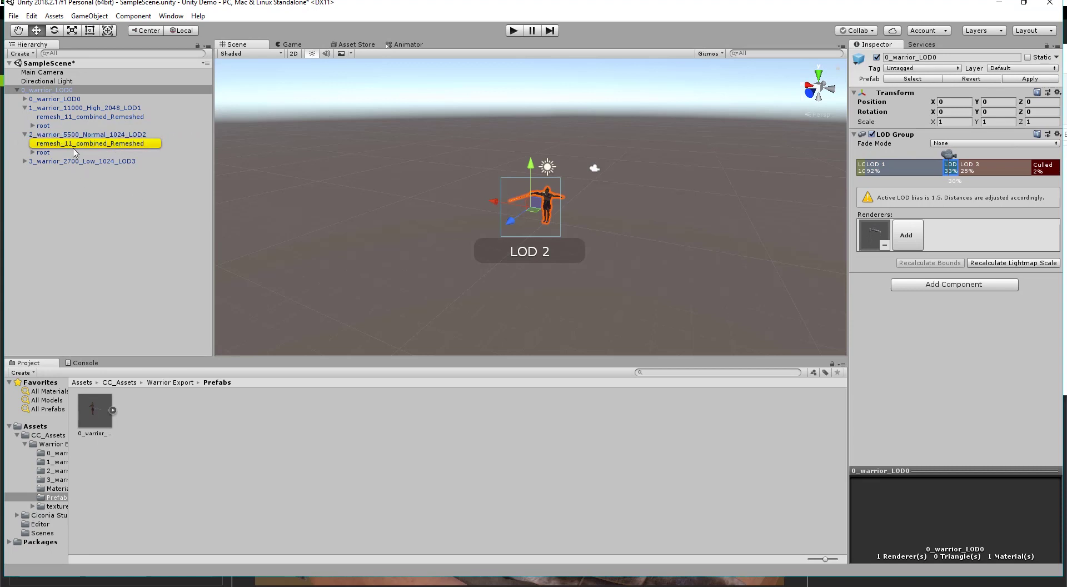
left_click(1011, 173)
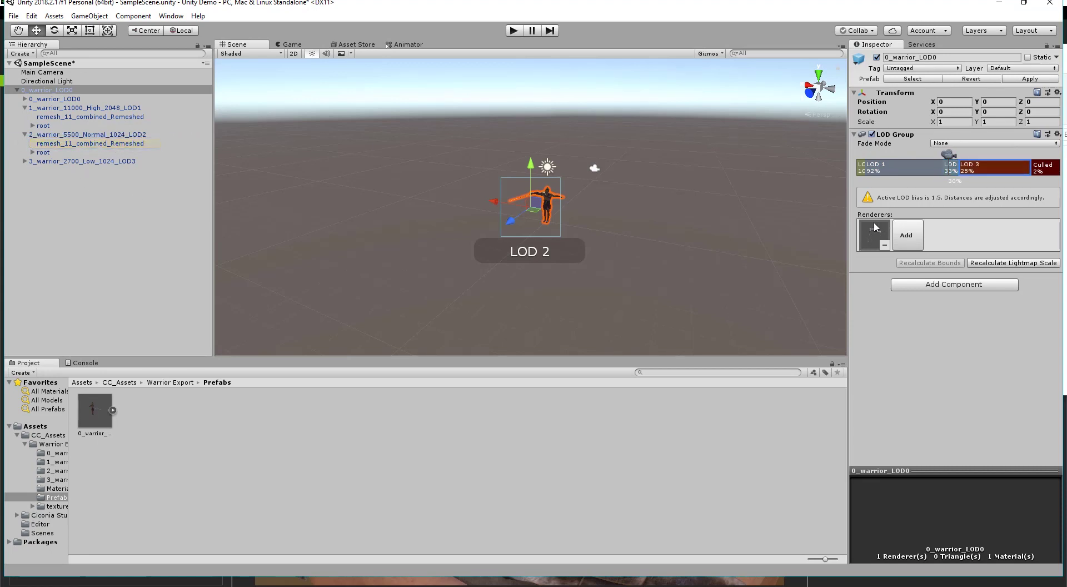
left_click_drag(949, 155, 977, 155)
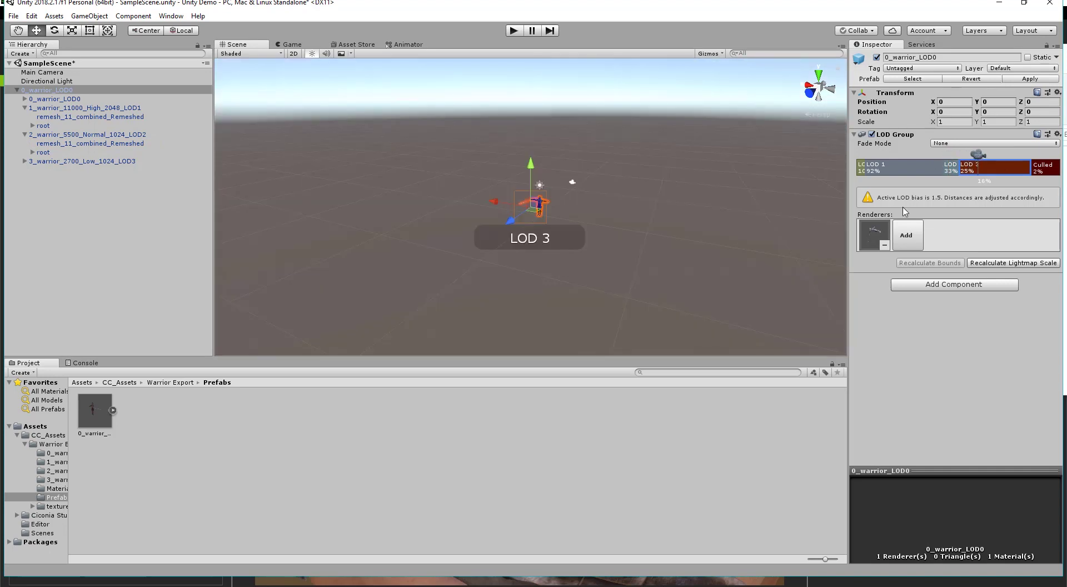
left_click(884, 234)
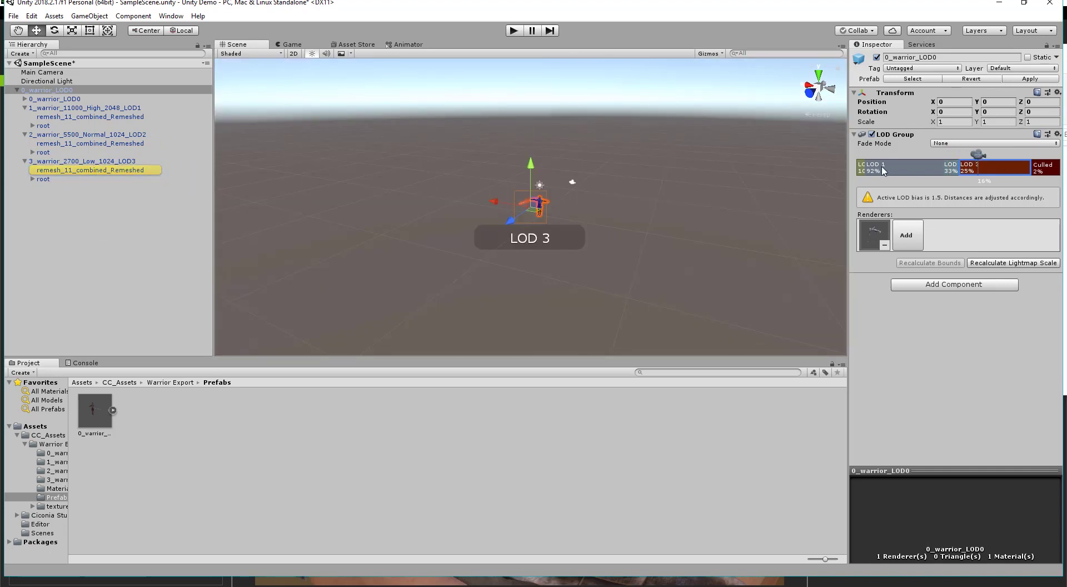
Set the LOD 1 threshold in the warrior's LOD Group to 54% and deselect the character.
left_click_drag(864, 165, 889, 158)
left_click(653, 216)
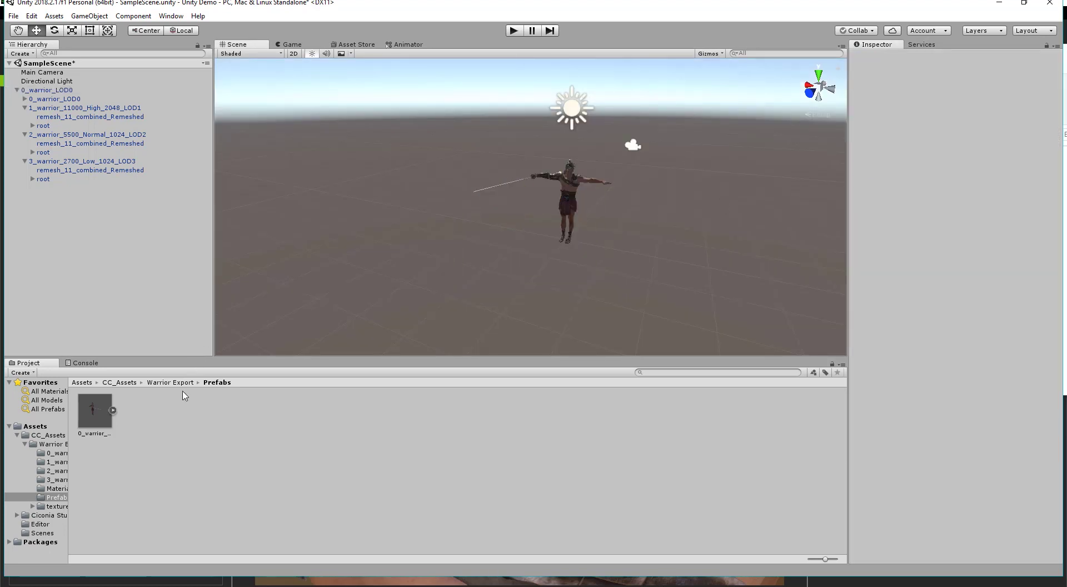
Examine the warrior's outstretched empty hand and its fingers close up in the scene.
scroll(611, 200, "up", 2)
scroll(610, 206, "up", 3)
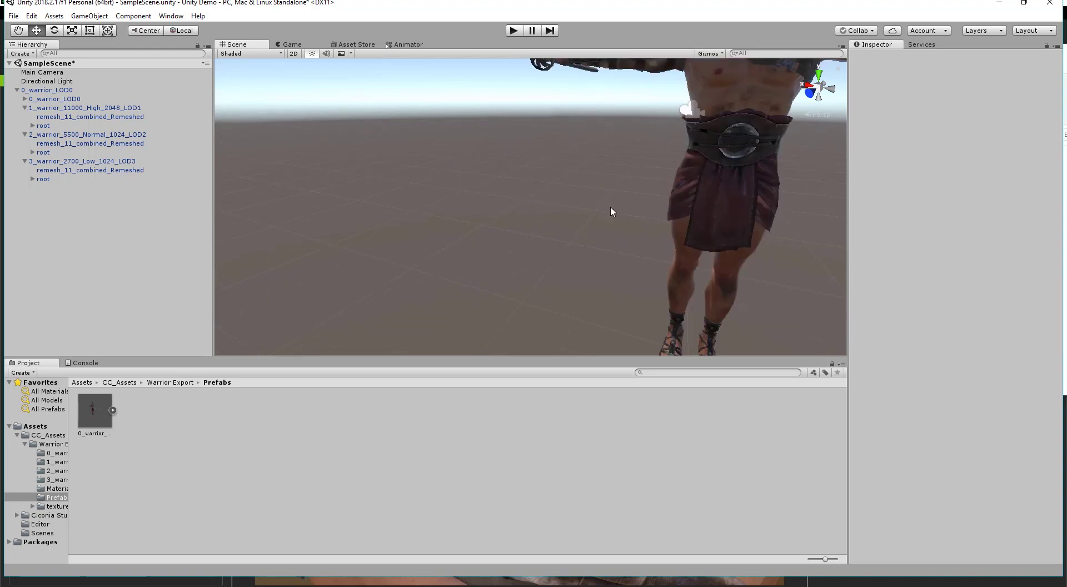
scroll(610, 206, "down", 2)
middle_click_drag(610, 206, 316, 250)
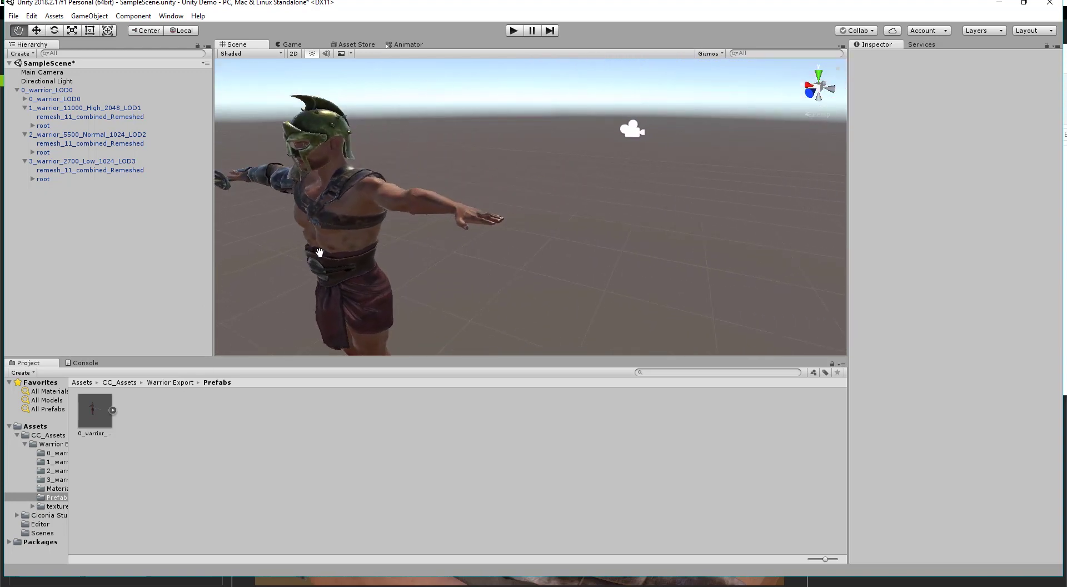
left_click_drag(499, 252, 590, 192, "alt")
scroll(593, 197, "up", 2)
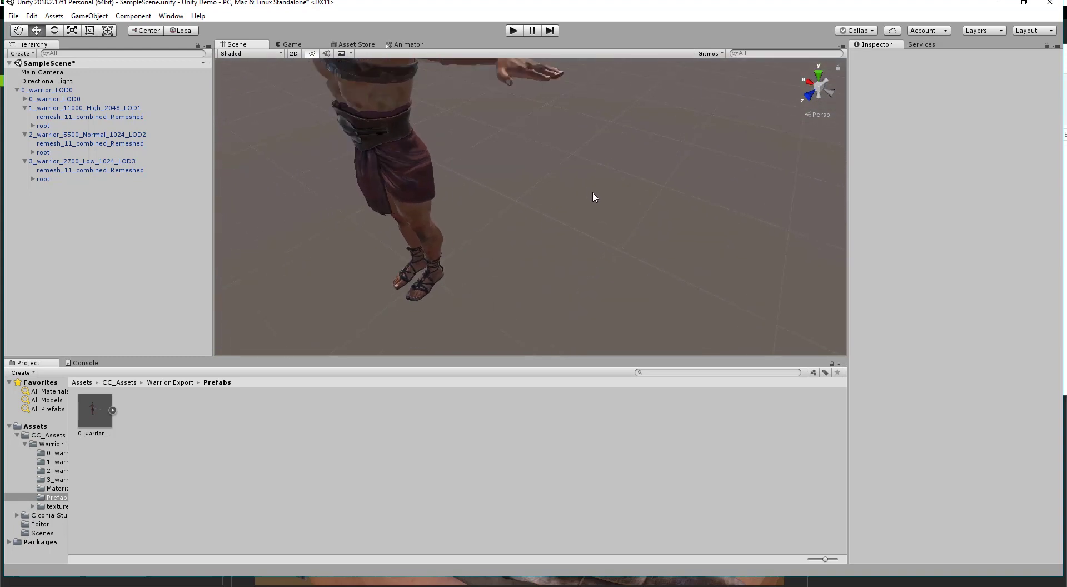
scroll(593, 196, "up", 2)
middle_click_drag(485, 133, 452, 411)
scroll(560, 152, "down", 3)
scroll(560, 151, "up", 3)
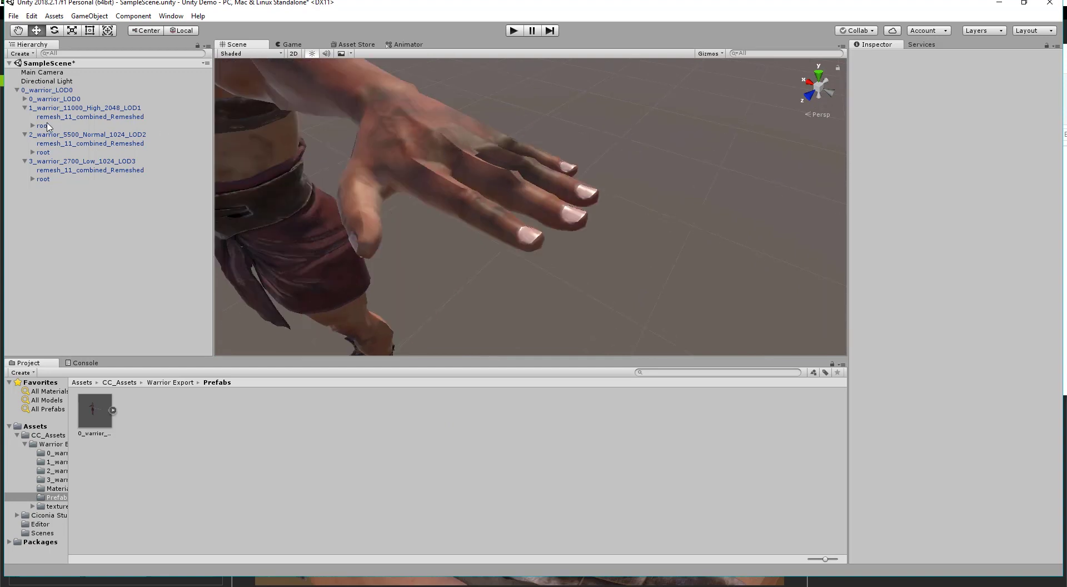
Select the 0_warrior_LOD0 model in the Warrior Export folder and turn off Auto-Processing for CC characters.
left_click(17, 90)
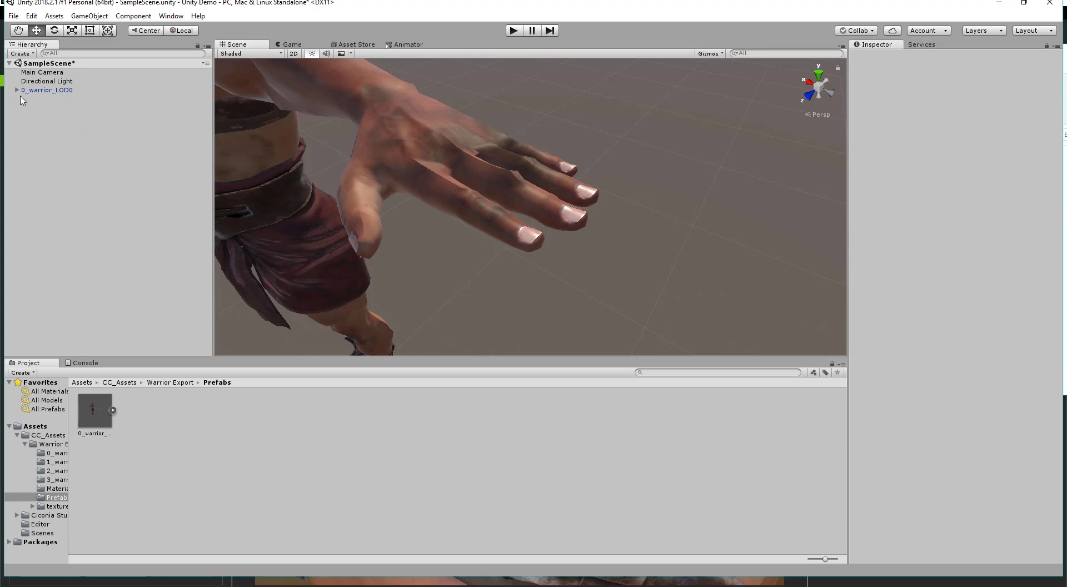
left_click(177, 382)
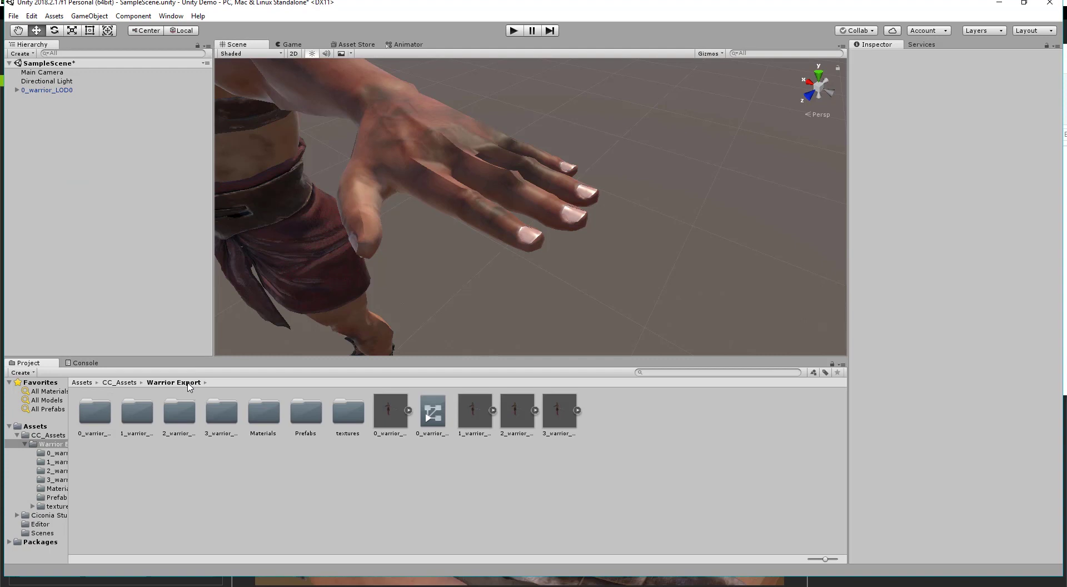
left_click(392, 412)
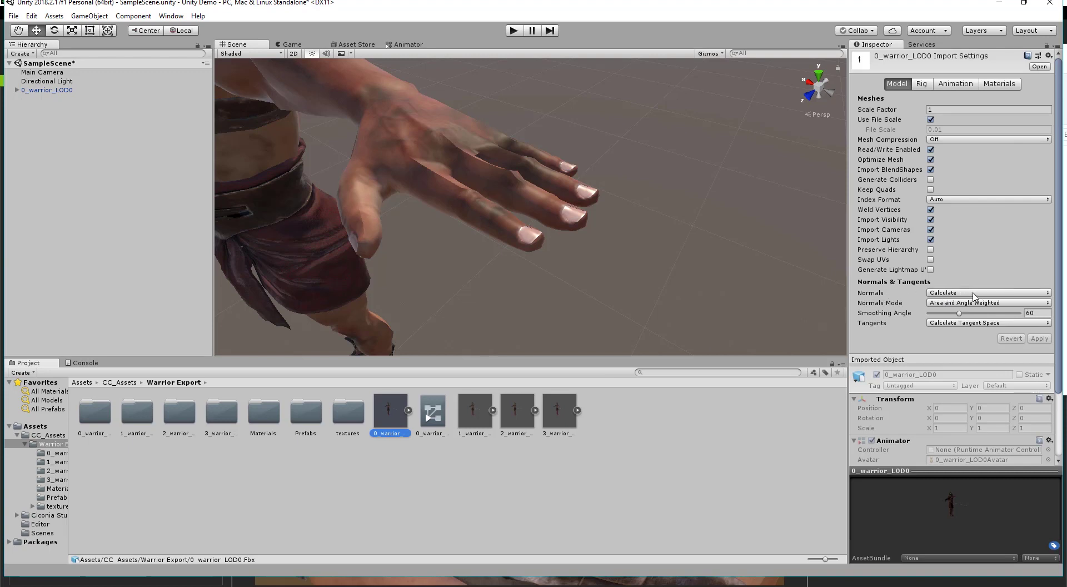
left_click(171, 16)
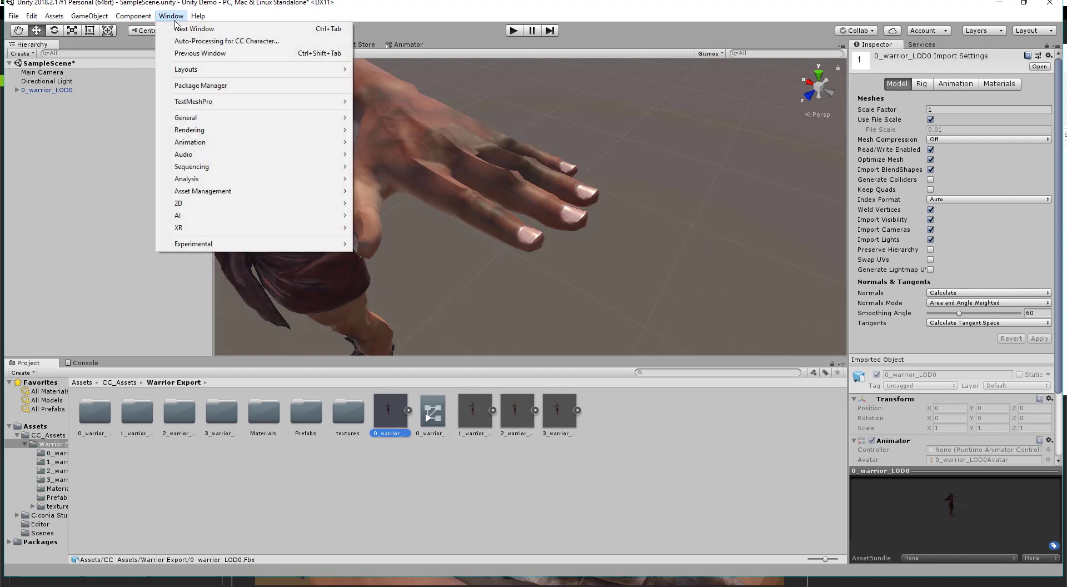
left_click(197, 43)
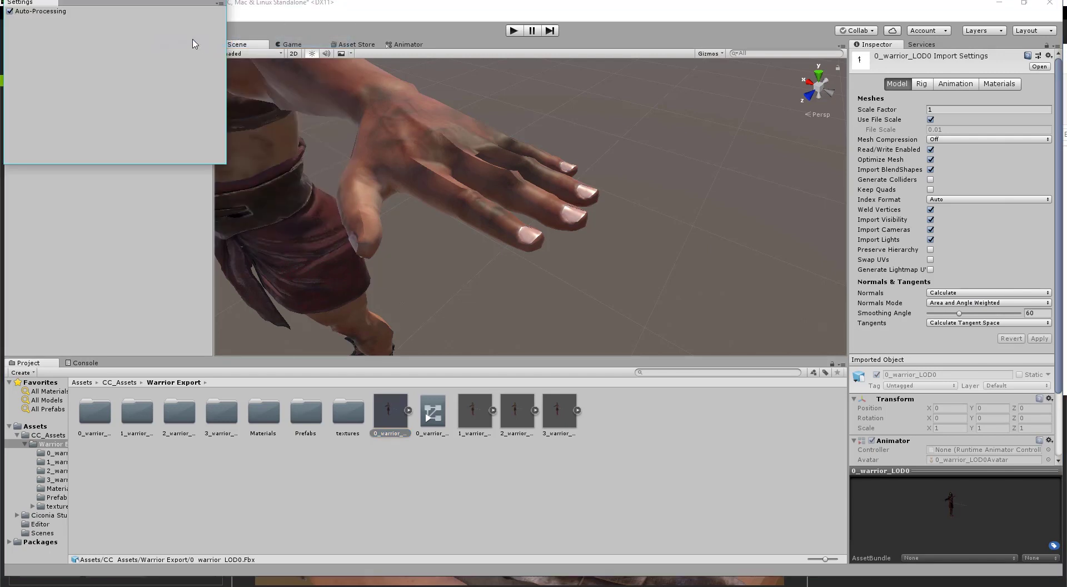
left_click_drag(127, 4, 193, 128)
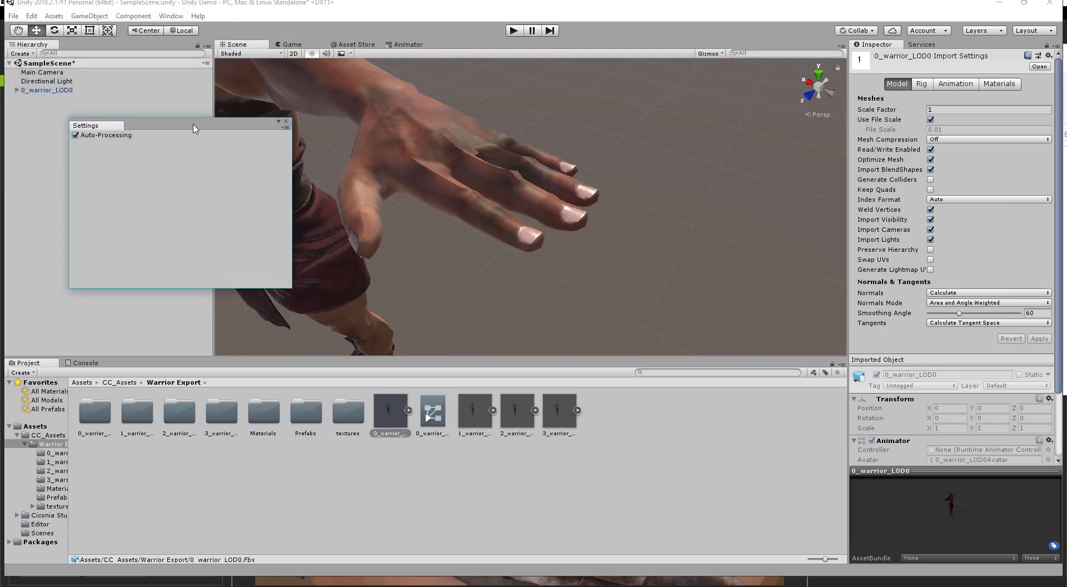
left_click(75, 135)
Set the model's Normals to Import, apply the import settings and inspect the character in the scene.
left_click(956, 293)
left_click(956, 305)
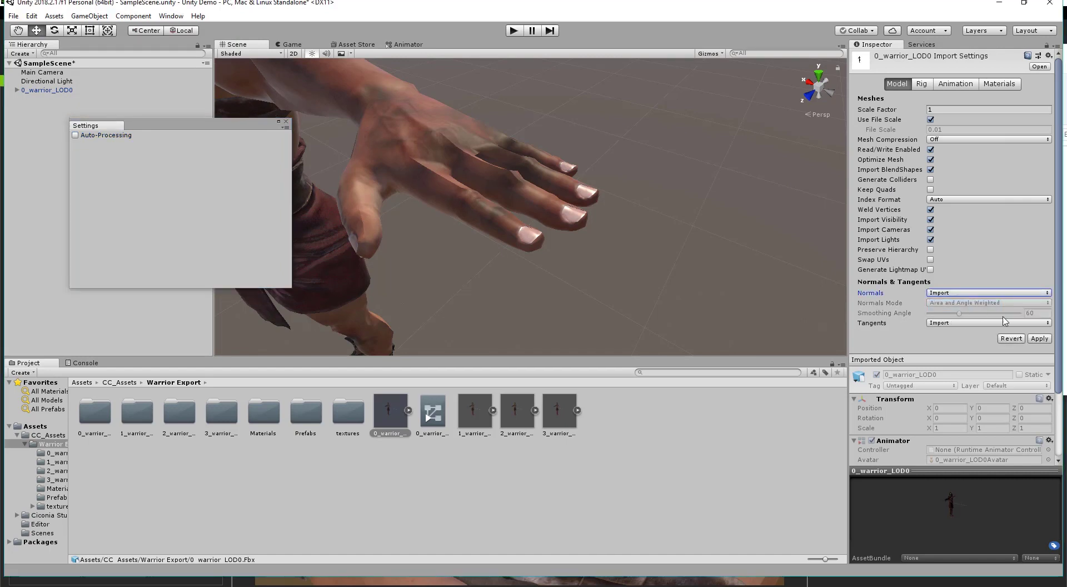
left_click(1039, 339)
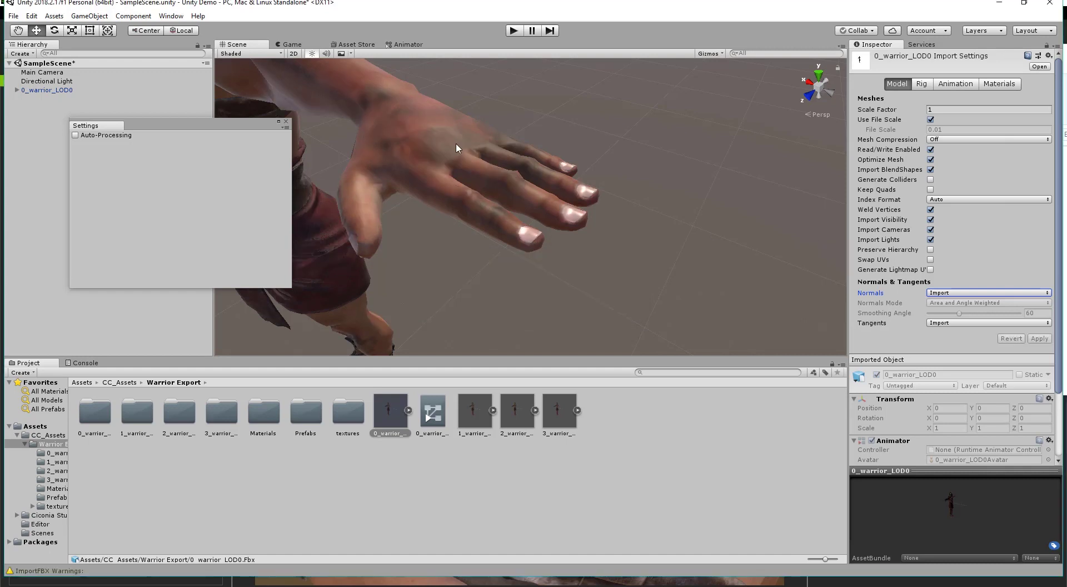
left_click(286, 122)
scroll(613, 172, "down", 5)
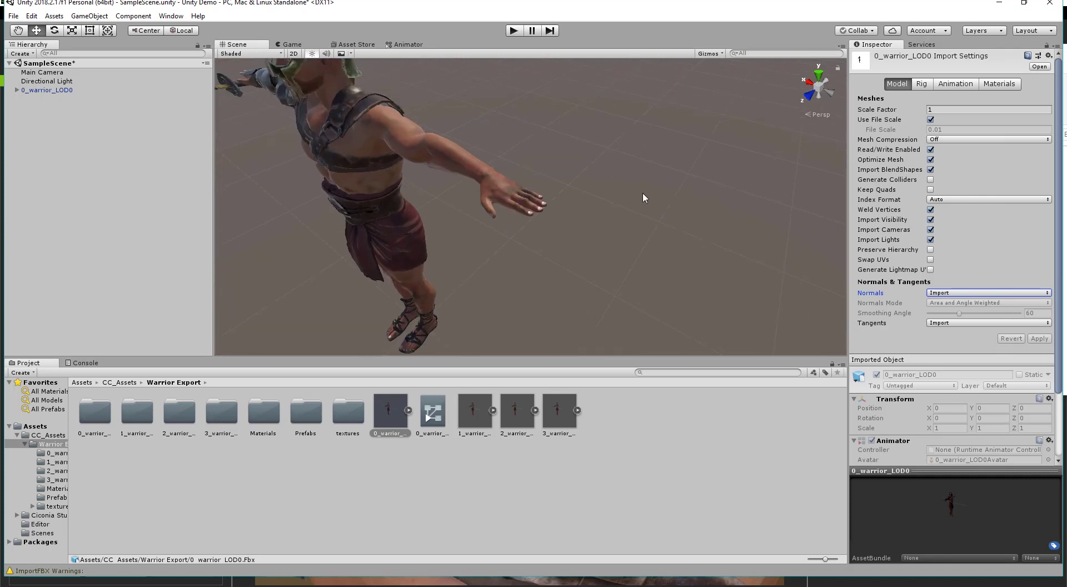
middle_click_drag(630, 173, 834, 245)
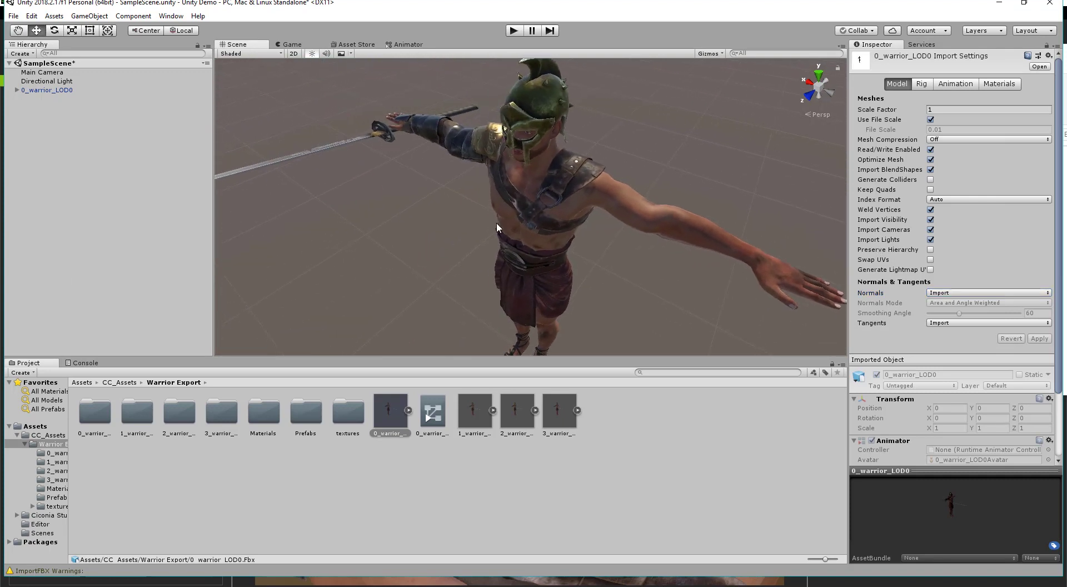
left_click_drag(495, 223, 547, 168)
scroll(479, 235, "up", 2)
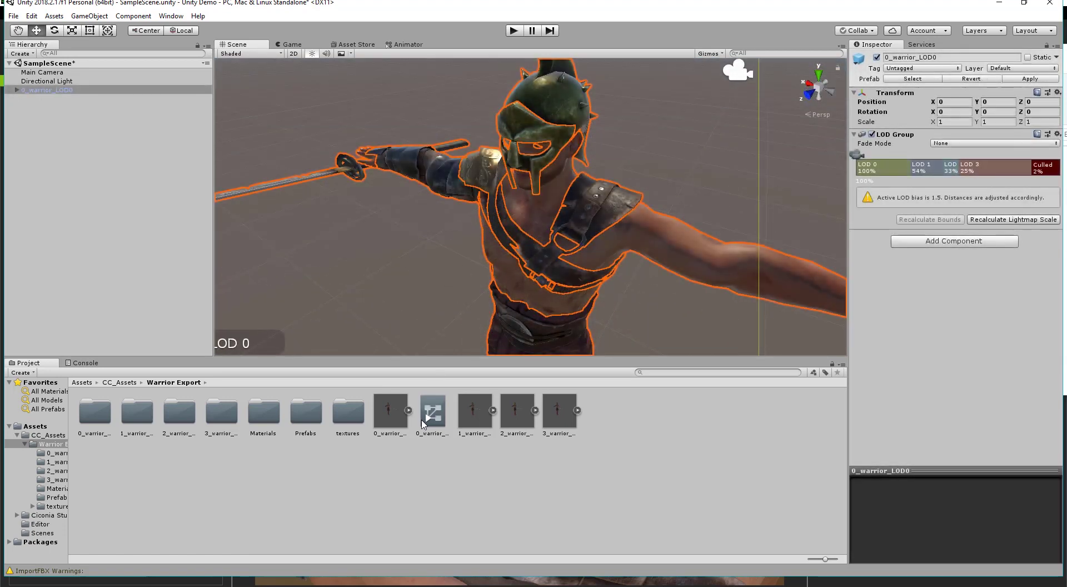
Open the 0_warrior_LOD0_animator controller and place the LODmotion1 state beside the Entry node.
double_click(427, 415)
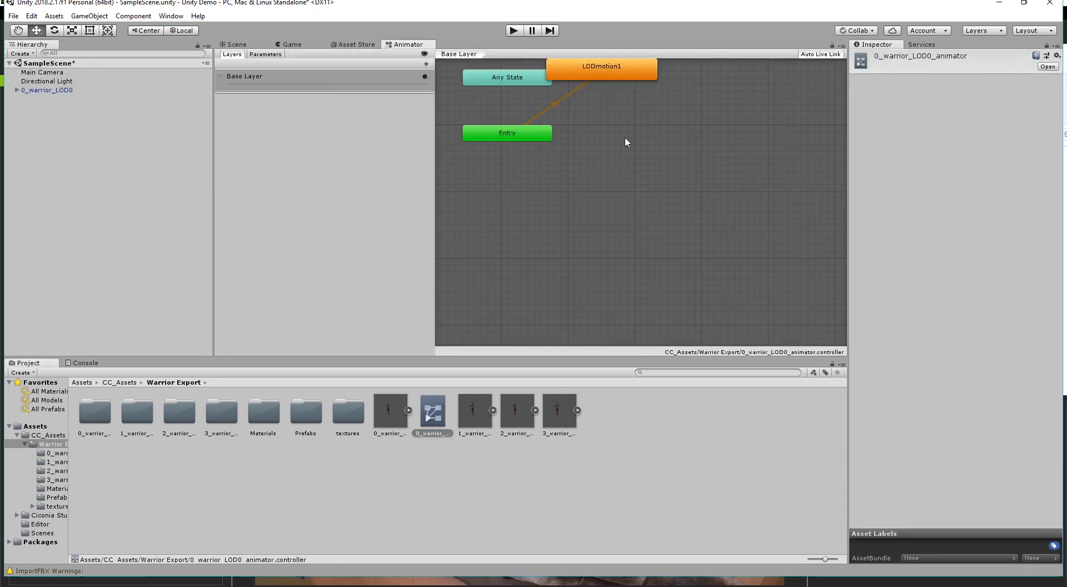
middle_click_drag(738, 104, 737, 203)
left_click_drag(609, 163, 661, 237)
Open the LODmotion1 clip from its animator state and play its motion preview.
double_click(661, 240)
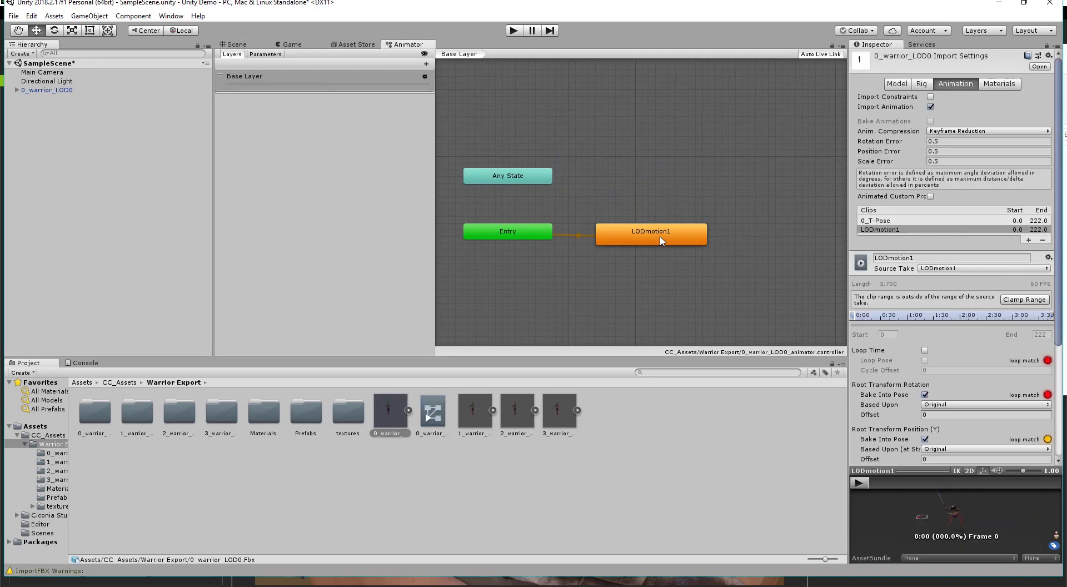
left_click(858, 483)
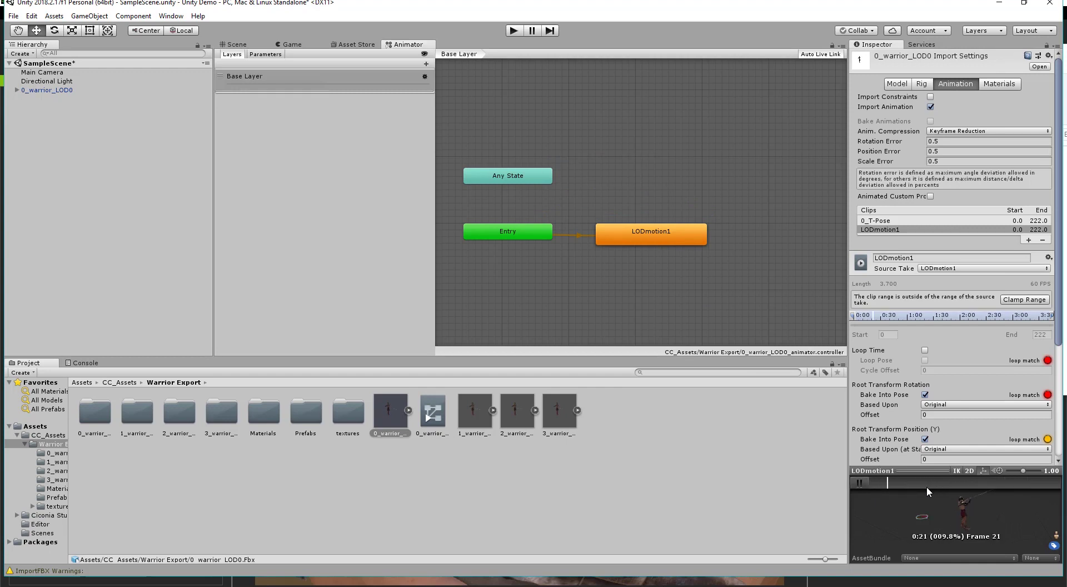
Stop the motion preview, enable Loop Time for the LODmotion1 clip and apply the import settings.
left_click(860, 481)
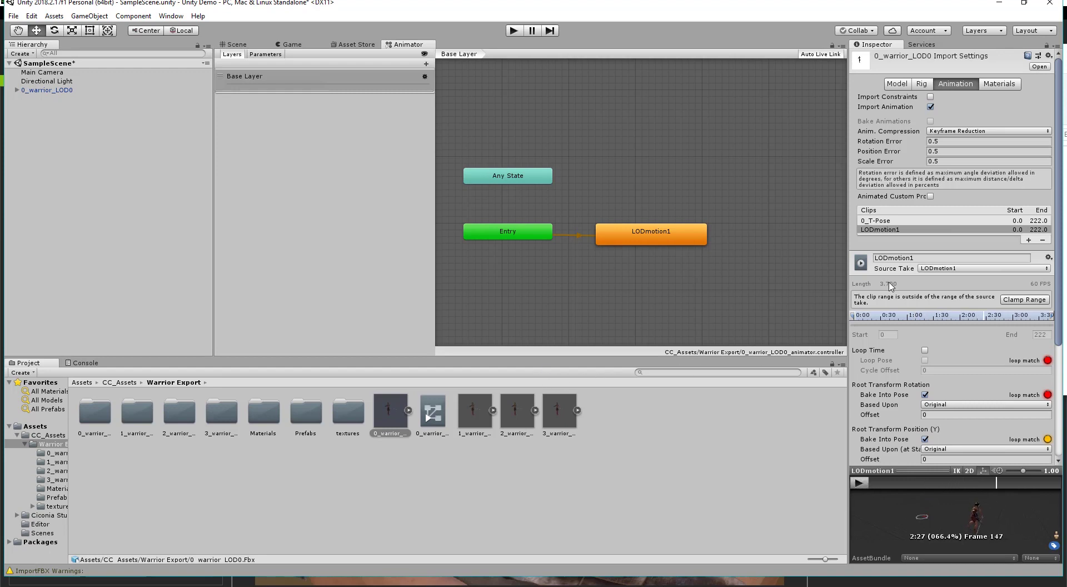
left_click(924, 351)
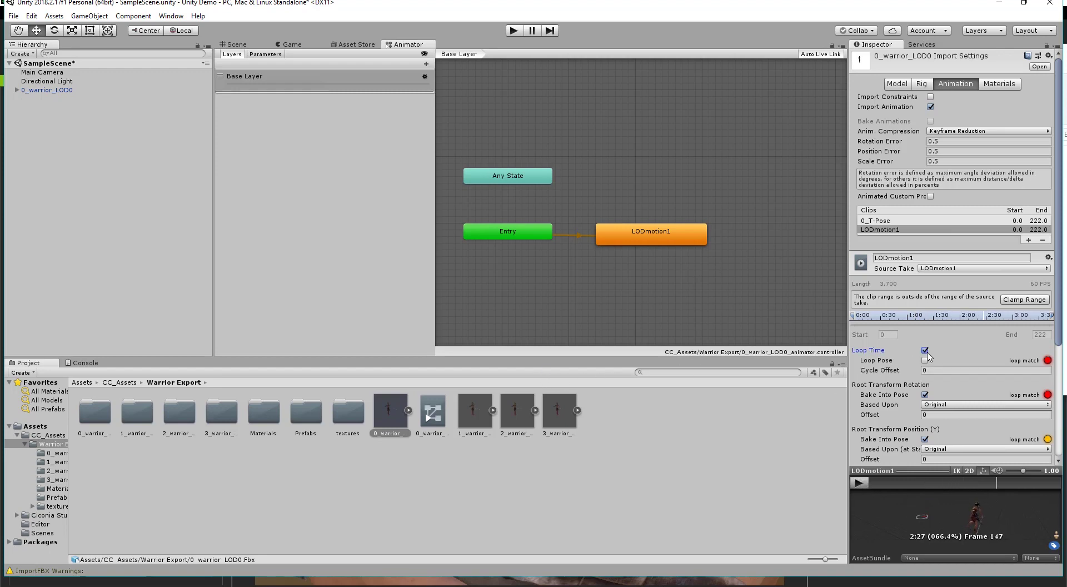
left_click_drag(1059, 340, 1061, 482)
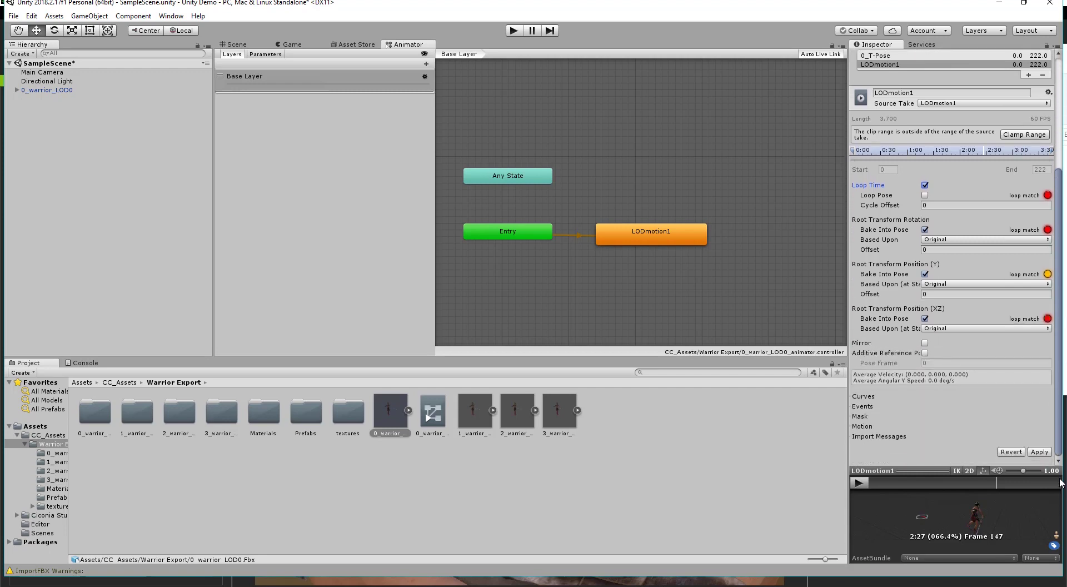
left_click(1041, 453)
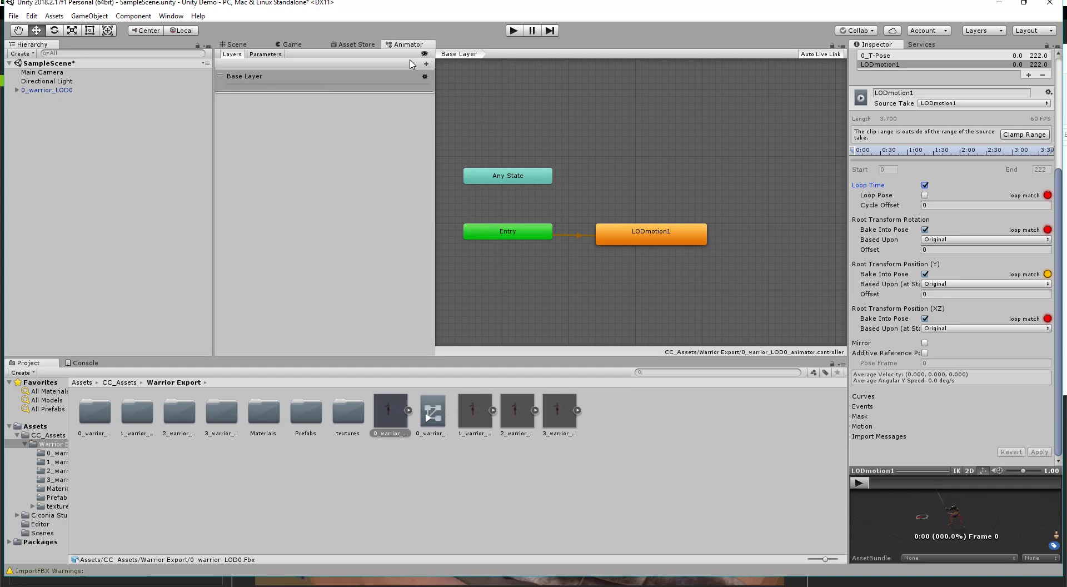
Check the Game view, play the scene to preview the warrior's motion, and stop playback.
left_click(292, 44)
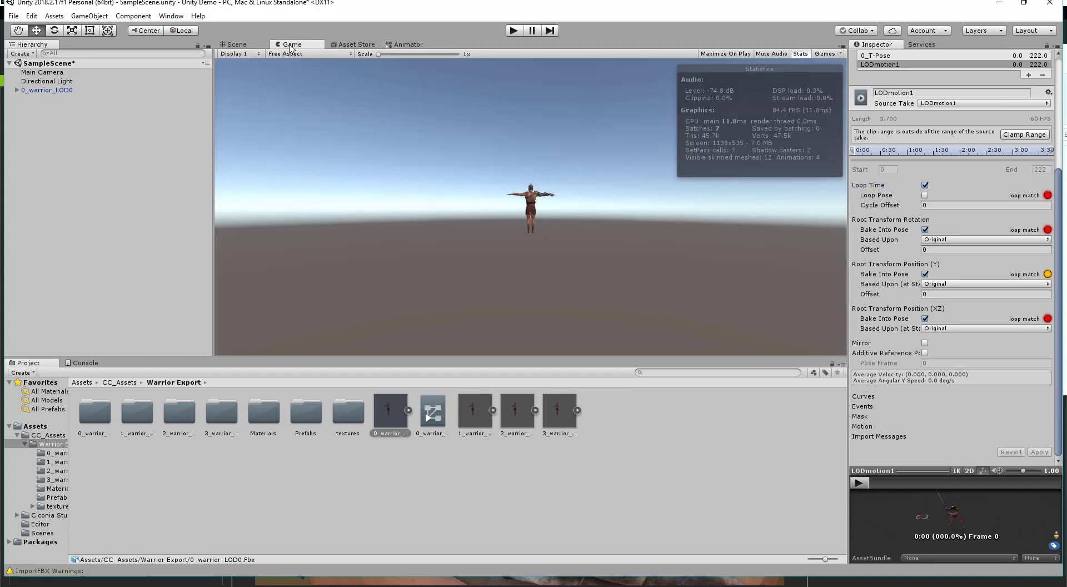
left_click(236, 44)
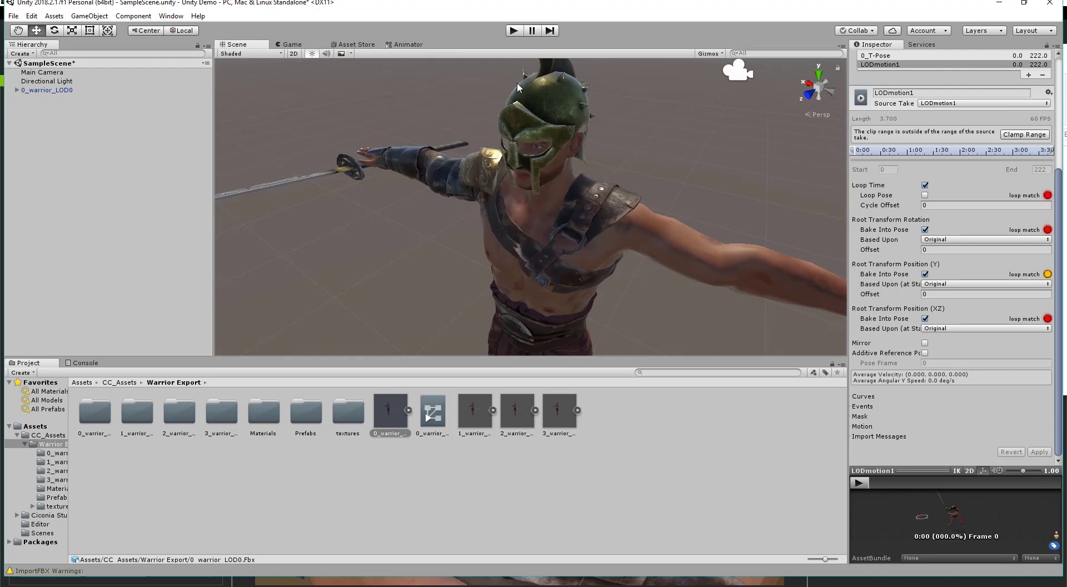
left_click(514, 30)
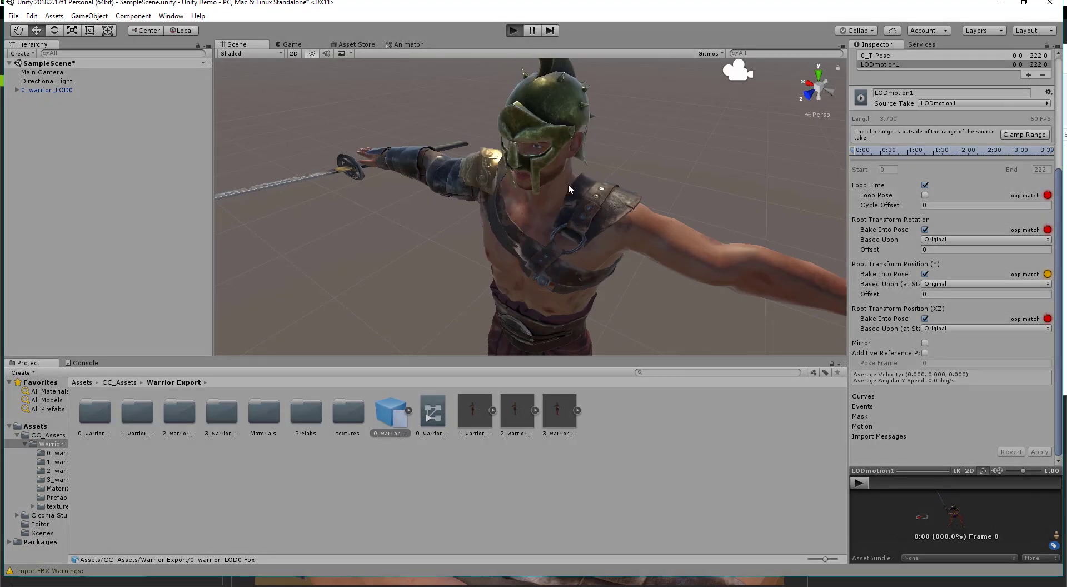
left_click(531, 32)
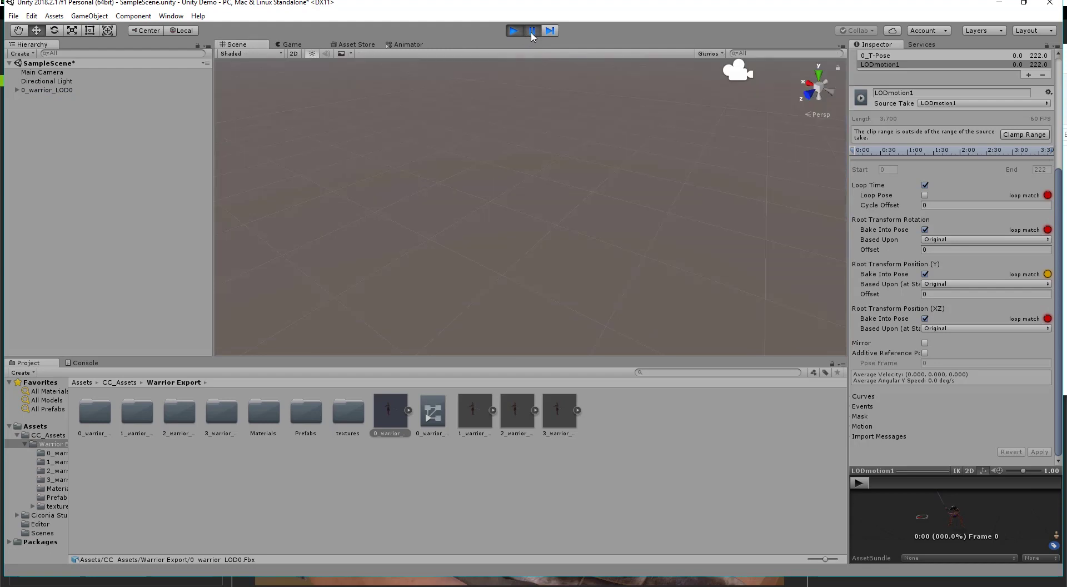
left_click(531, 32)
left_click(513, 30)
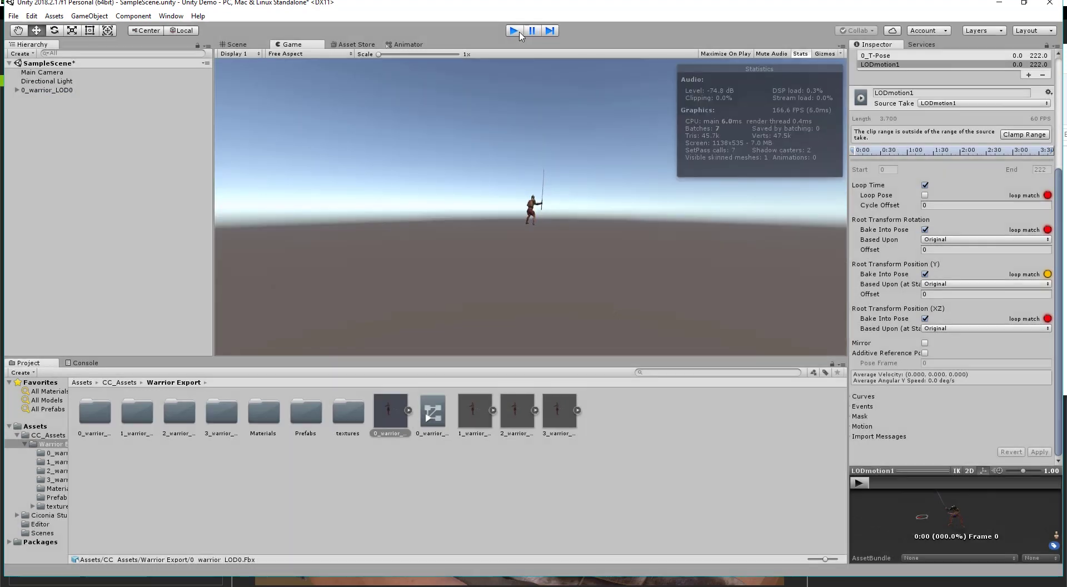
Move the Main Camera along the Z axis to about 2.7, past the warrior to its front side.
scroll(722, 172, "down", 5)
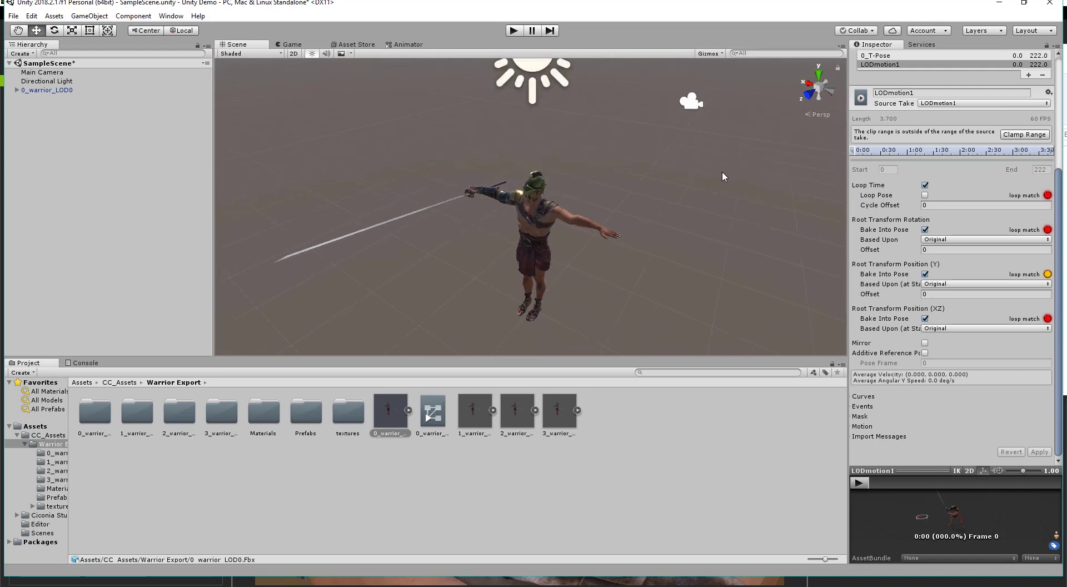
left_click(676, 112)
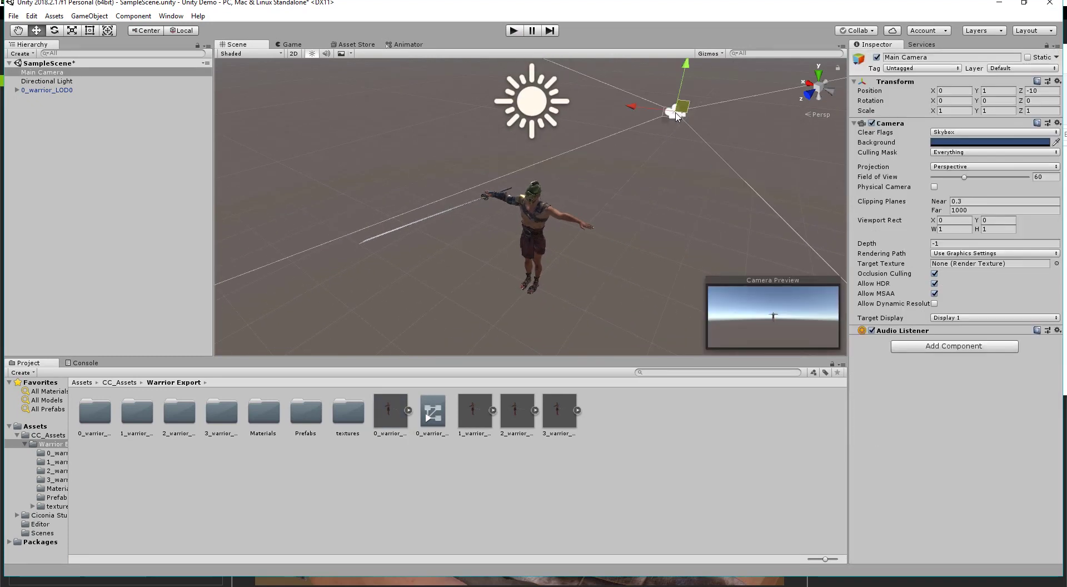
left_click_drag(717, 175, 714, 183, "alt")
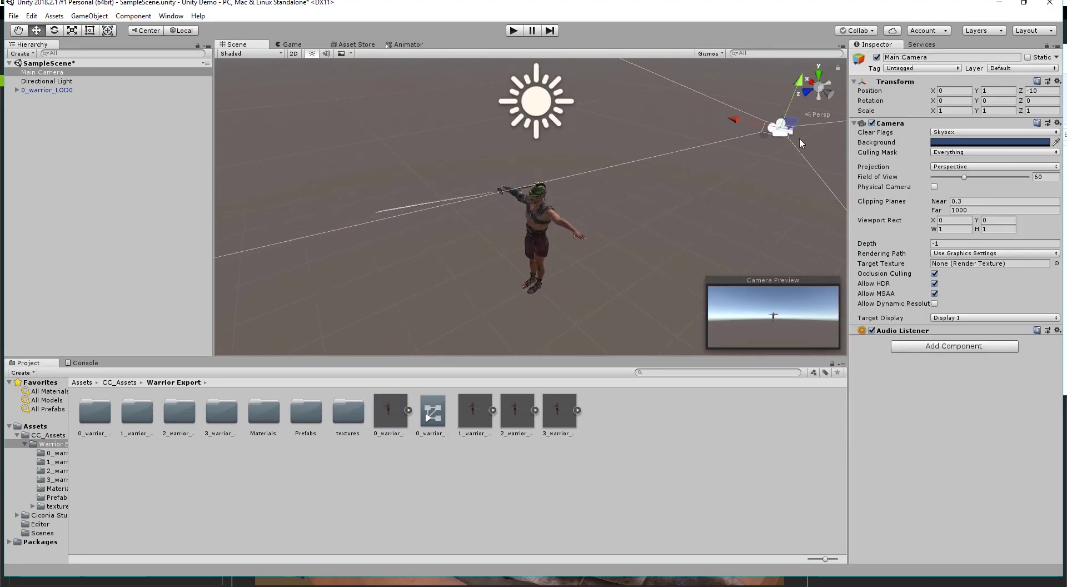
left_click_drag(785, 174, 574, 211, "alt")
left_click_drag(737, 160, 386, 286)
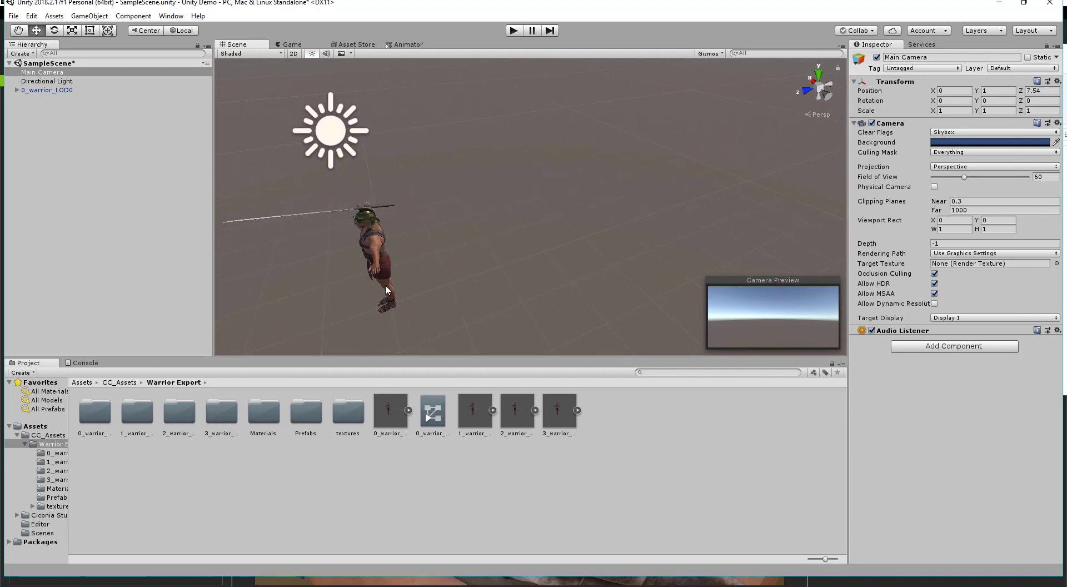
mouse_move(485, 259)
left_mouse_down()
mouse_move(509, 244)
mouse_move(489, 250)
left_mouse_up()
left_click_drag(545, 222, 811, 152, "alt")
middle_click_drag(811, 153, 471, 225)
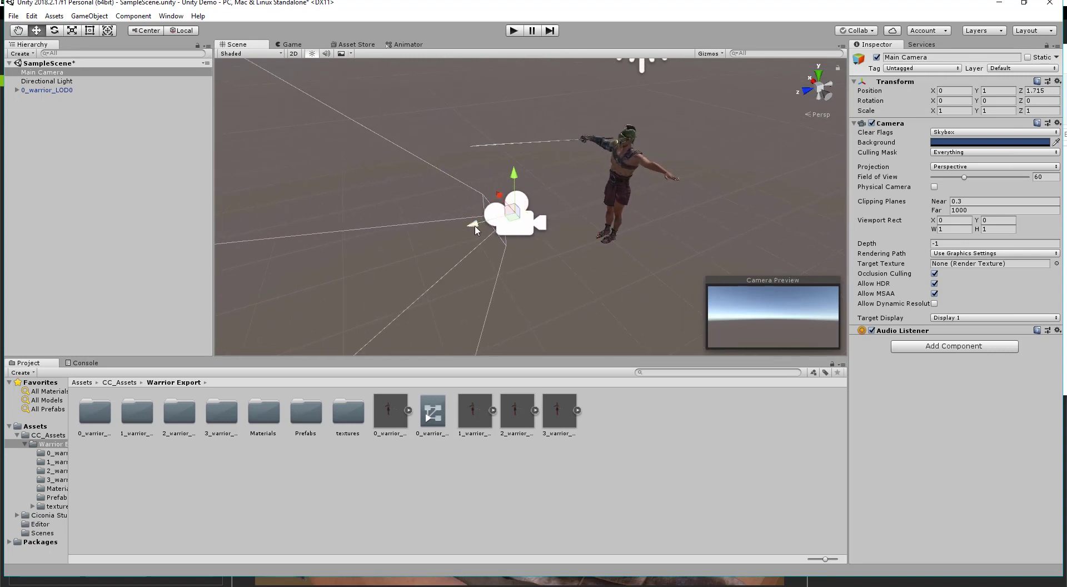
left_click_drag(475, 229, 567, 178)
Set the Main Camera's Y rotation to 180 and move it back to about 2.92 on Z.
key("e")
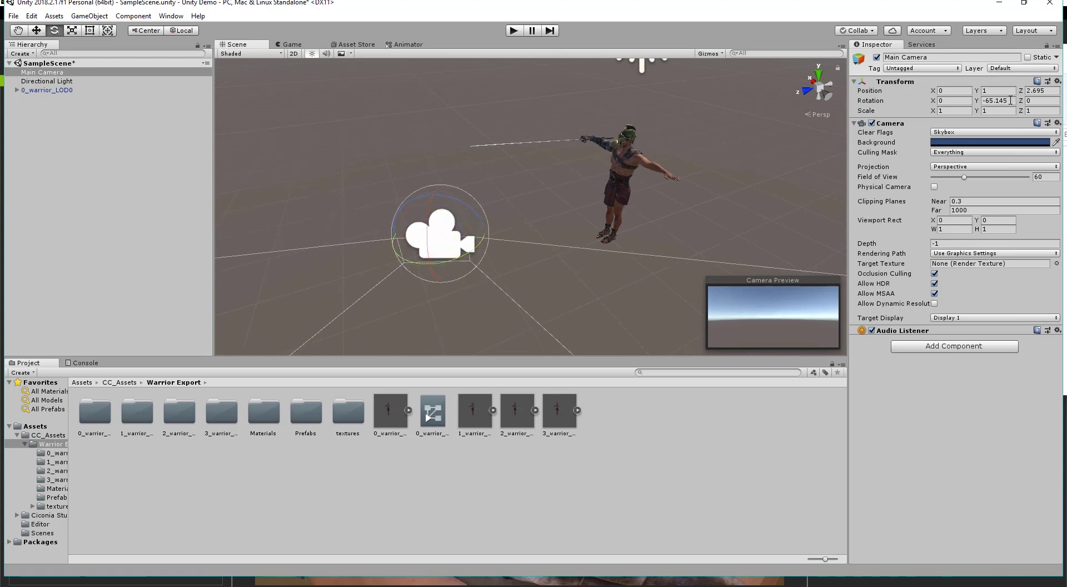
left_click(1009, 100)
type("-180")
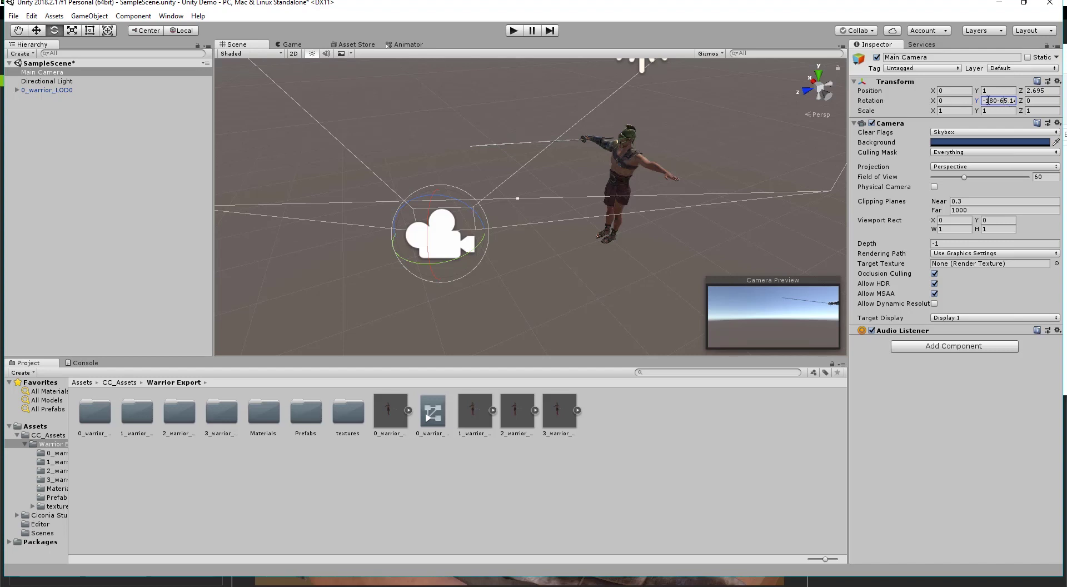
key("ctrl+a")
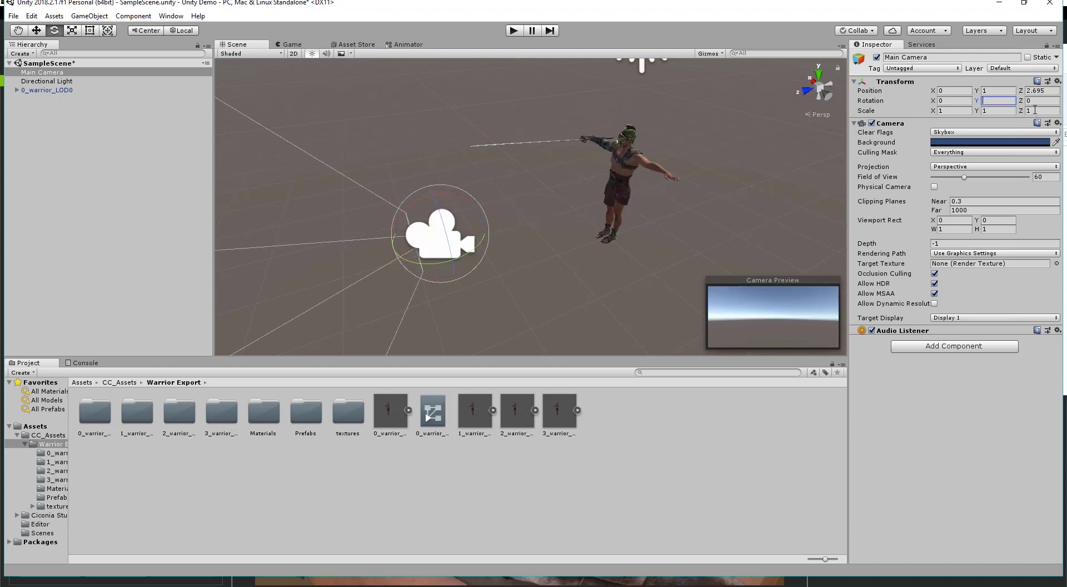
type("180")
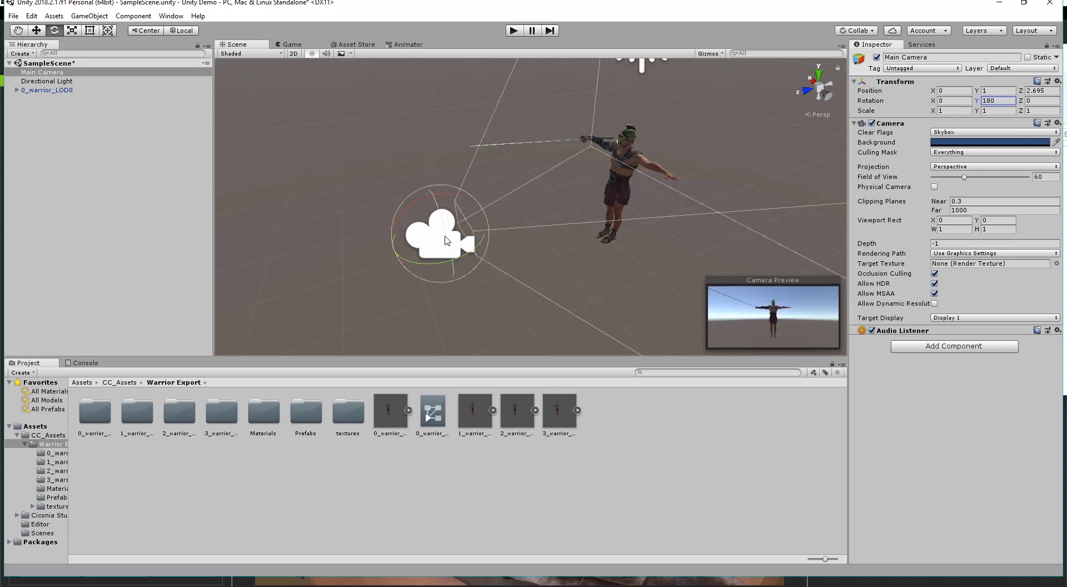
type("w")
left_click_drag(480, 228, 463, 228)
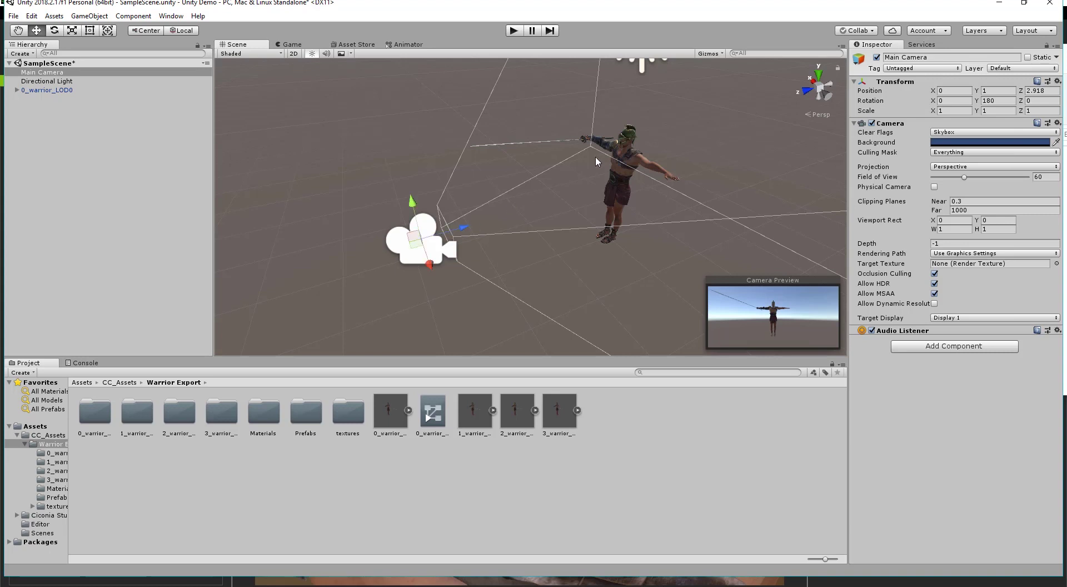
Rotate the Directional Light about its X axis to about 135 degrees to light the warrior's front.
left_click(643, 66)
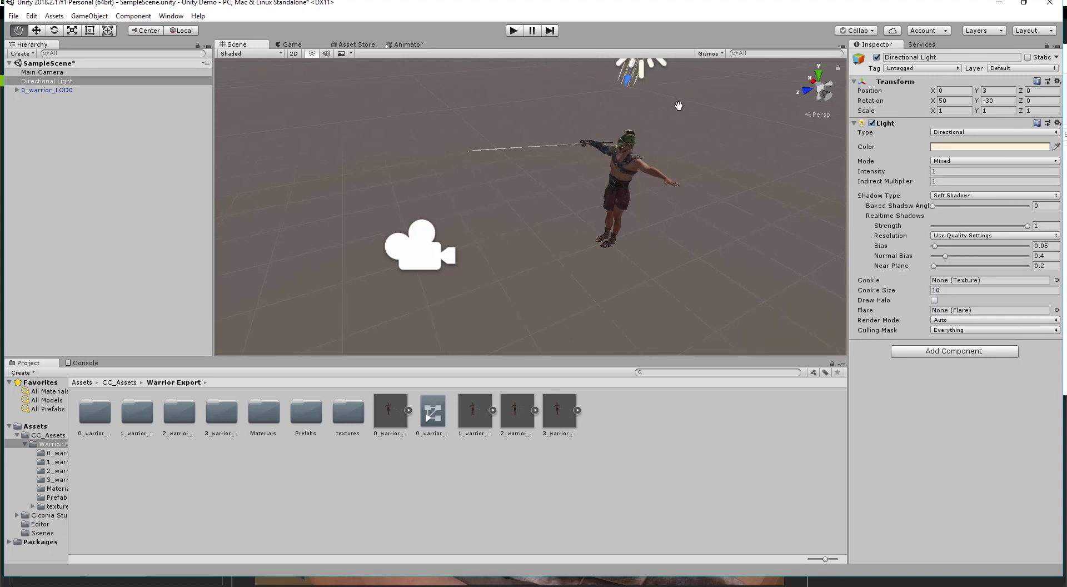
middle_click_drag(678, 105, 658, 162)
key("e")
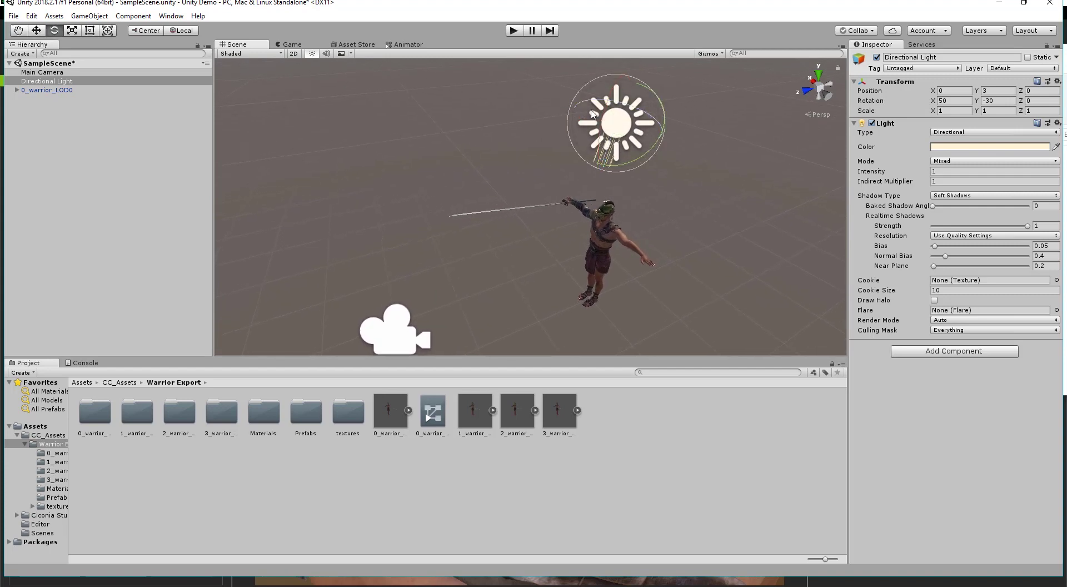
left_click_drag(600, 117, 590, 171)
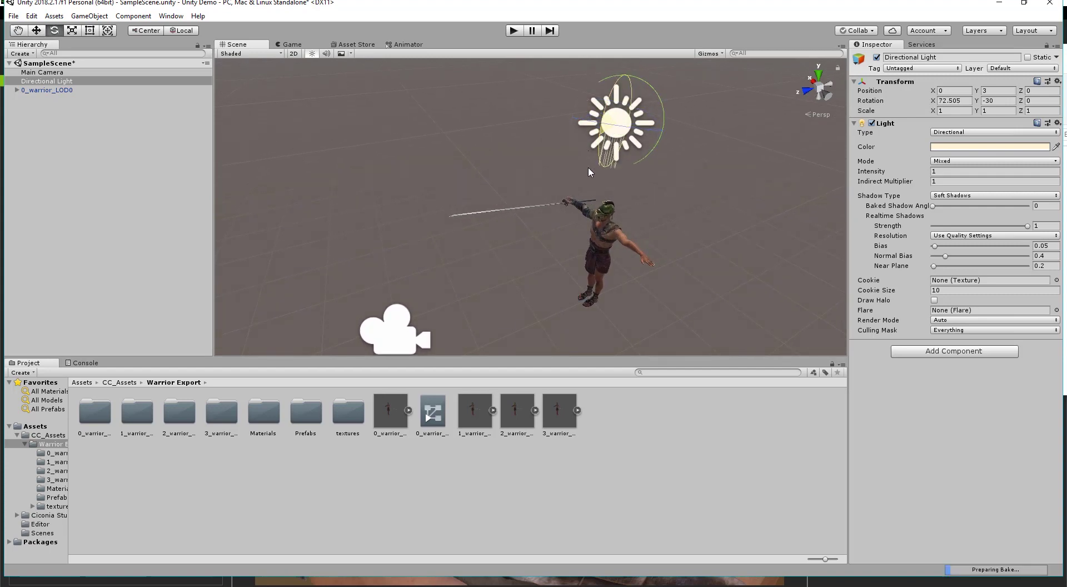
left_click_drag(626, 262, 628, 268)
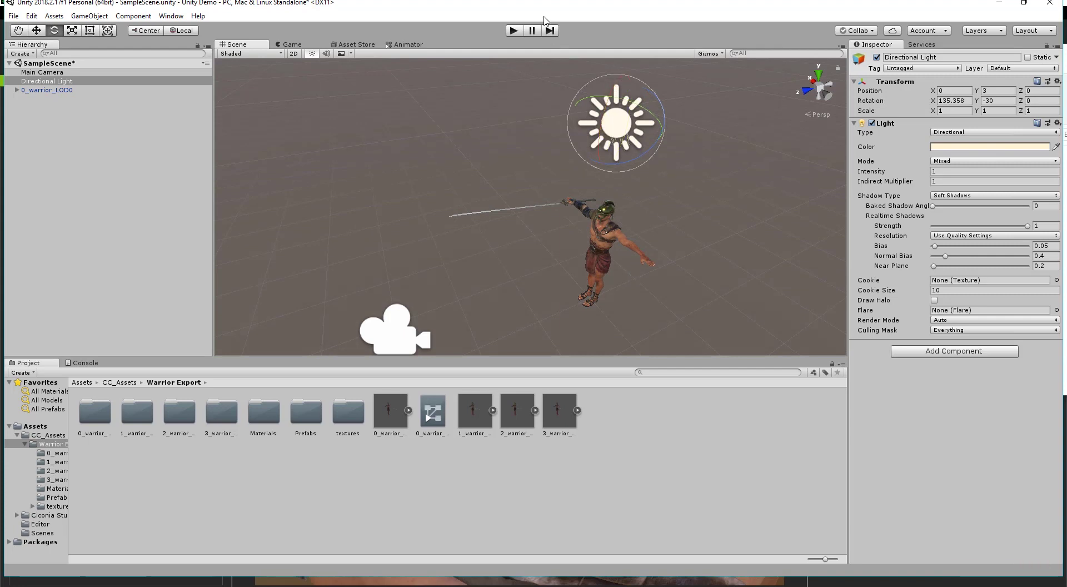
Play the scene, pause to move the Main Camera to about Y 0.71 and Z 5.92, watch the motion and stop playback.
left_click(520, 34)
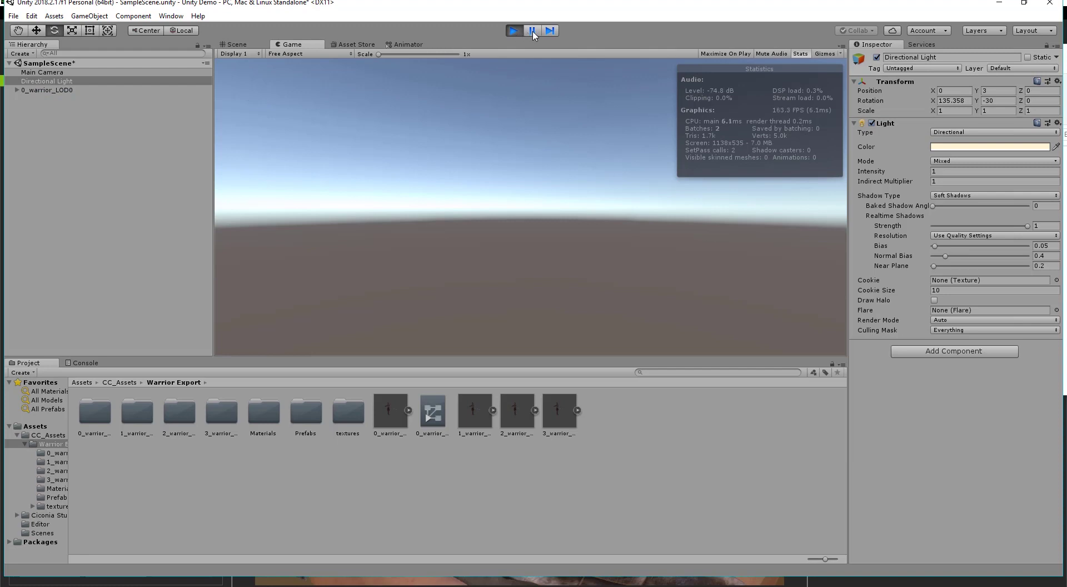
left_click(532, 32)
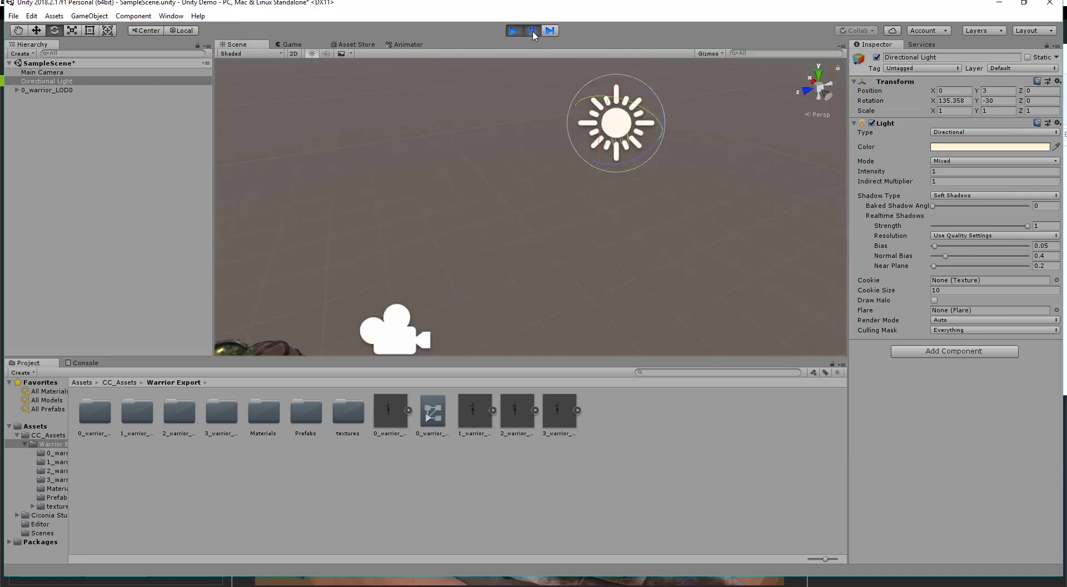
left_click(54, 73)
key("f")
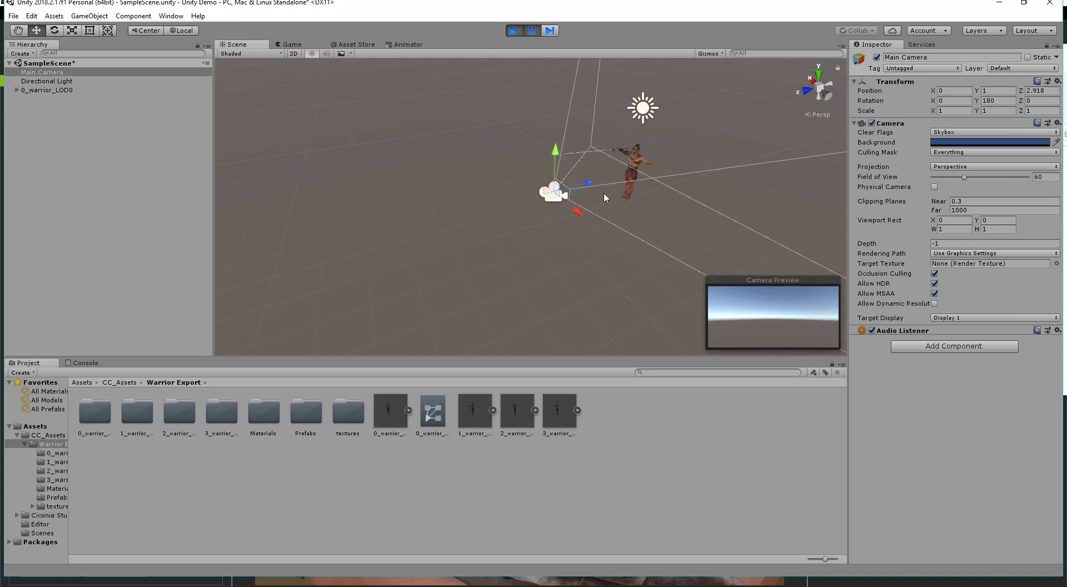
left_click_drag(588, 185, 500, 198)
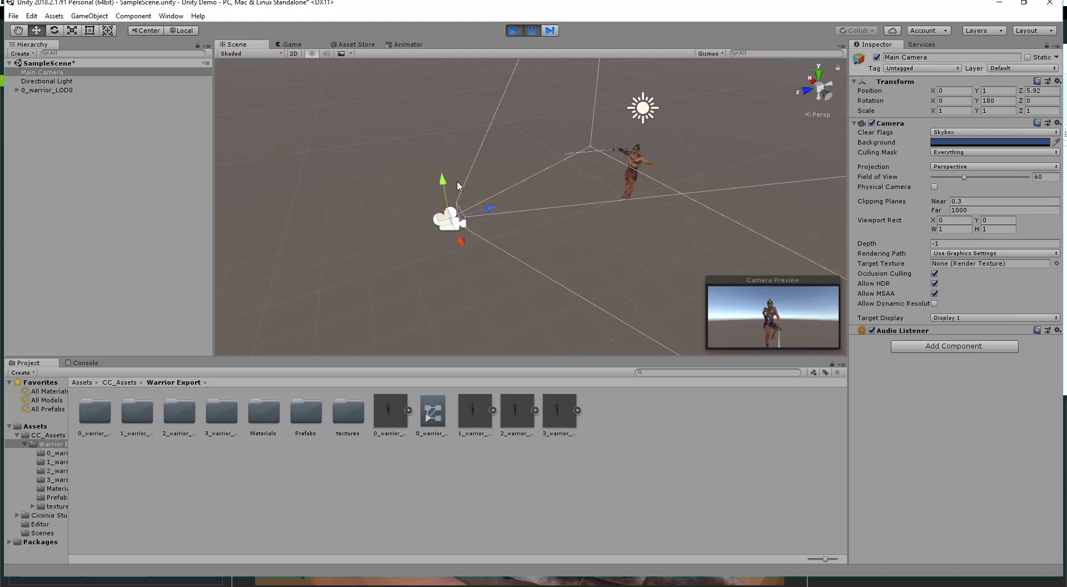
left_click_drag(442, 180, 444, 190)
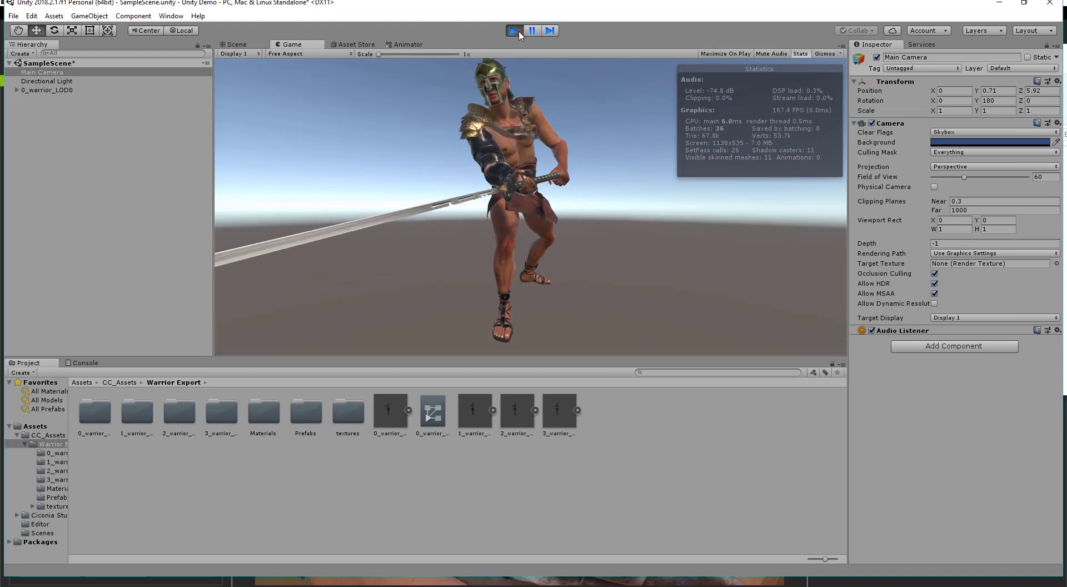
left_click(519, 34)
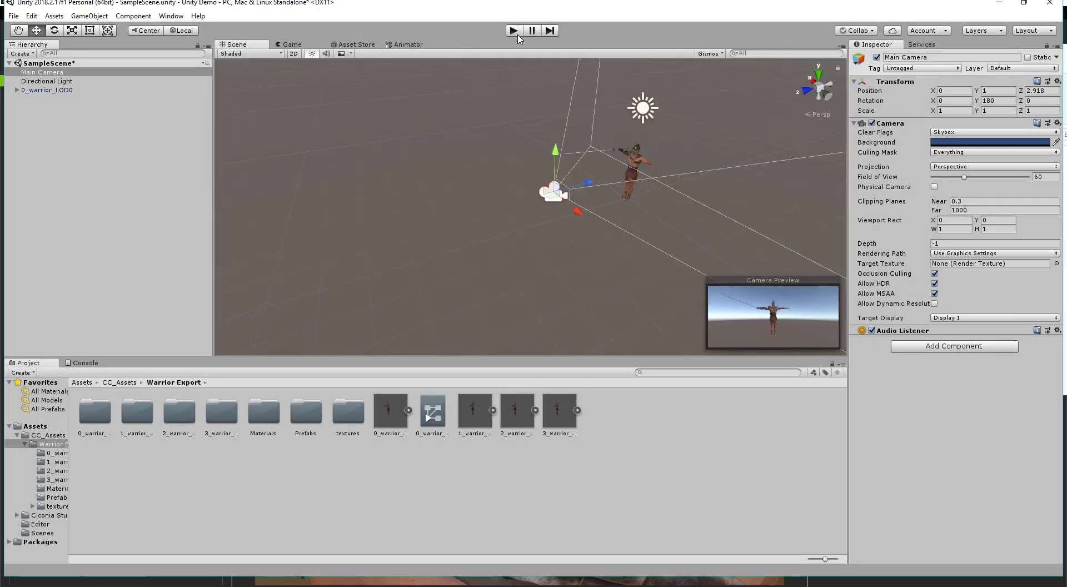
Play the scene again, compare the warrior's animation in the Game and Scene views, stop playback and return to the Scene view.
key("ctrl+p")
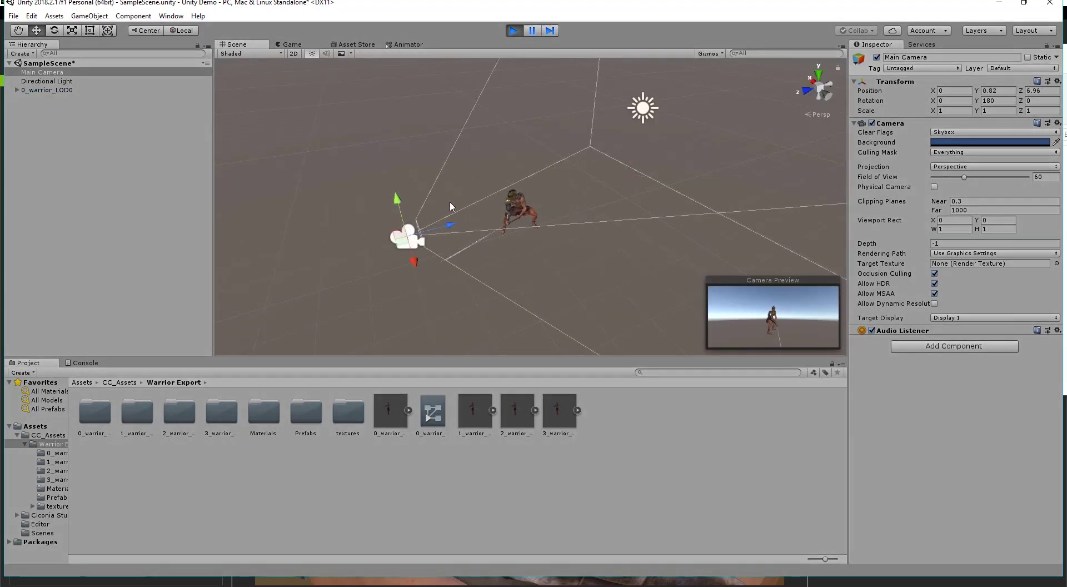
left_click(294, 46)
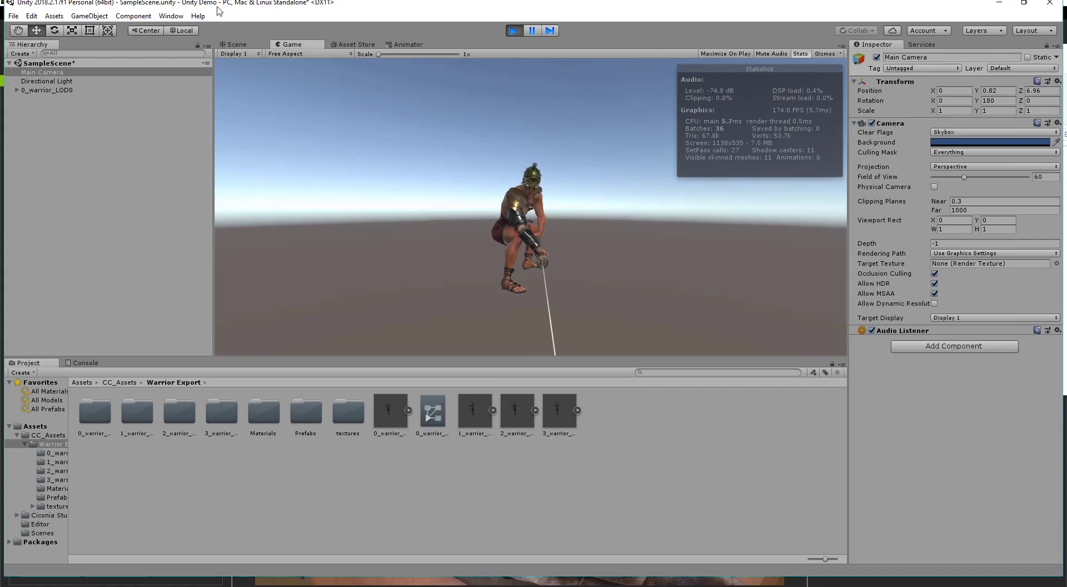
left_click(240, 45)
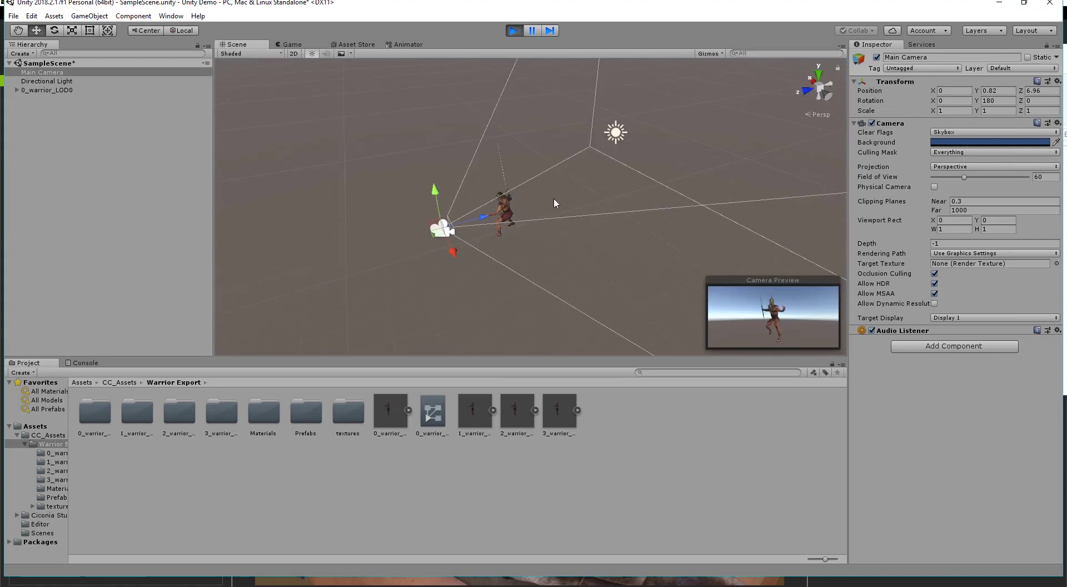
left_click(289, 45)
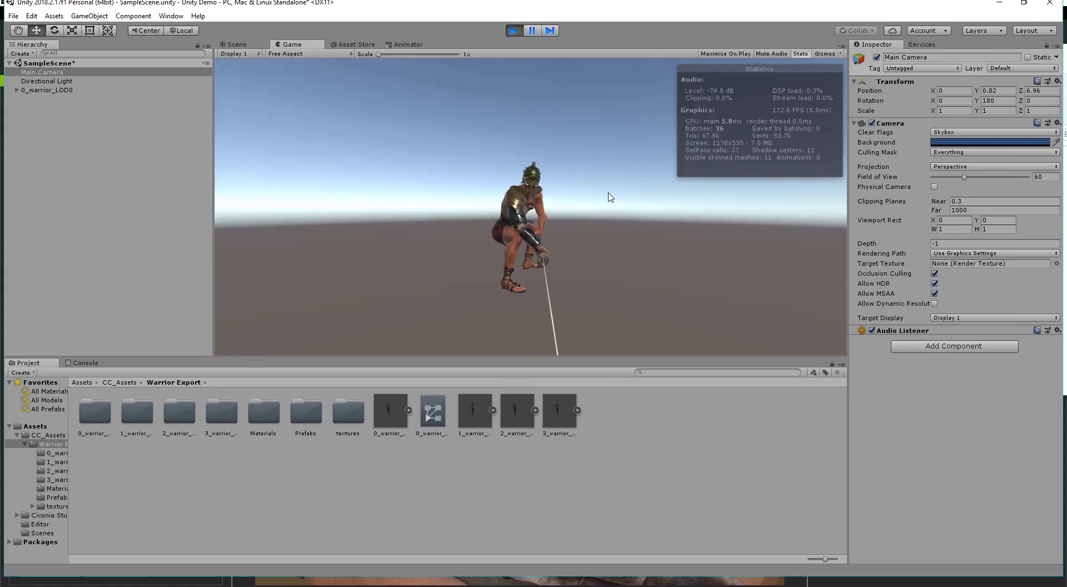
left_click(514, 31)
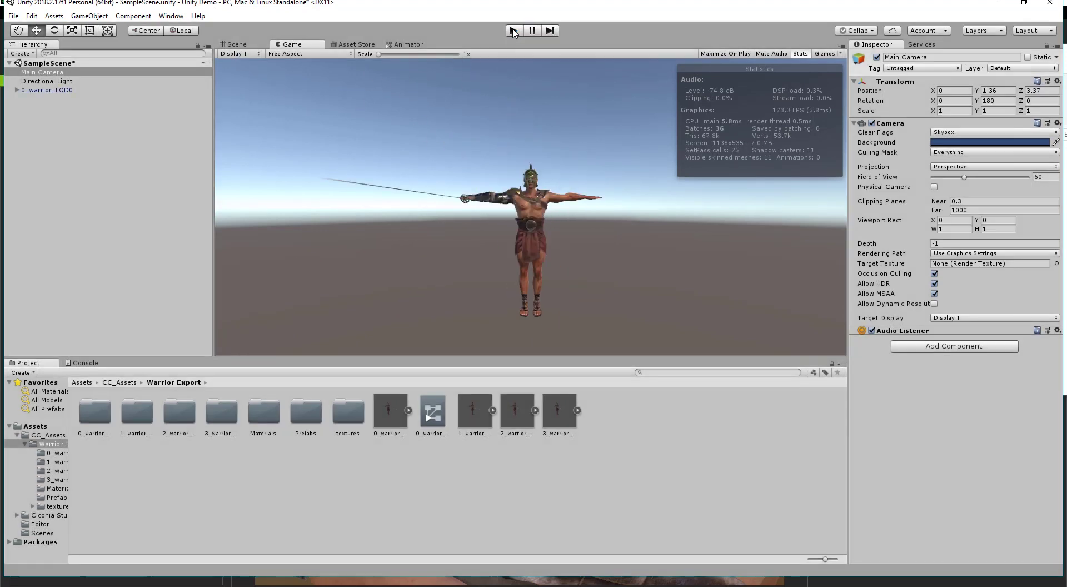
left_click(234, 45)
scroll(694, 176, "down", 3)
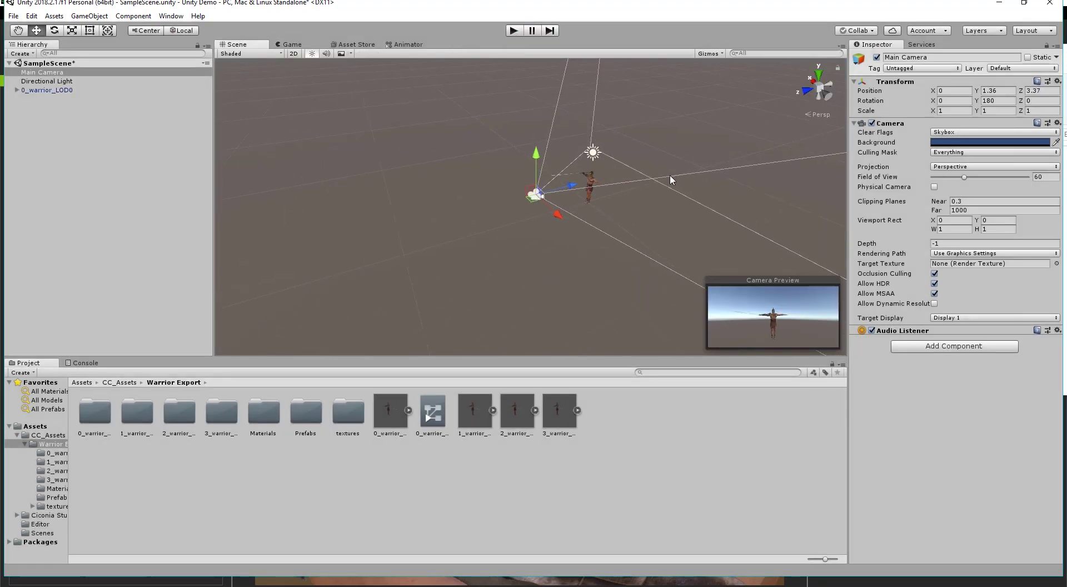
Select the warrior in the scene and inspect its LOD levels at close, medium and far viewing distances.
left_click(590, 185)
scroll(613, 216, "up", 6)
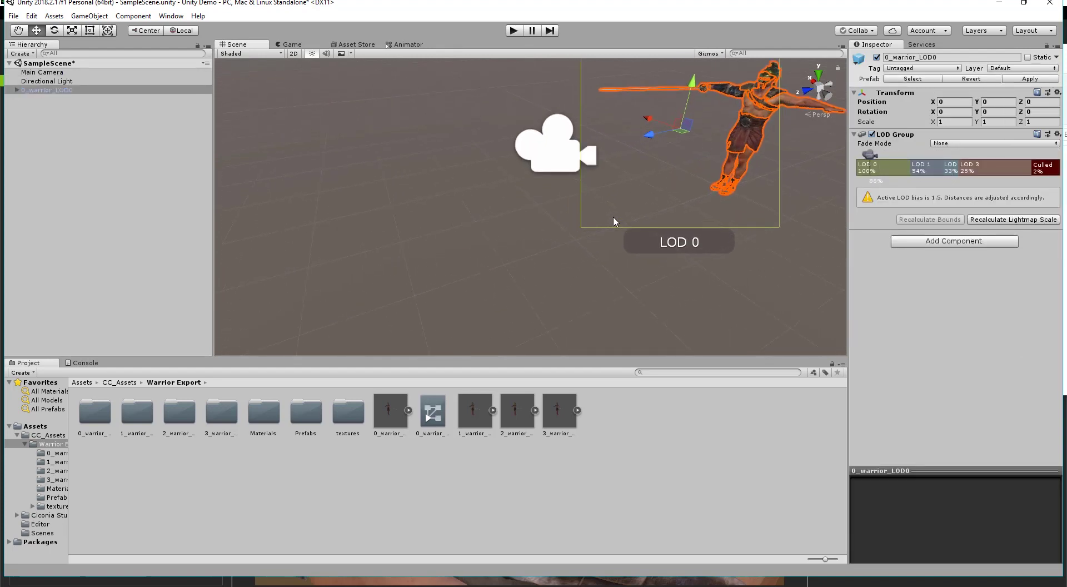
scroll(663, 208, "down", 3)
scroll(664, 207, "down", 5)
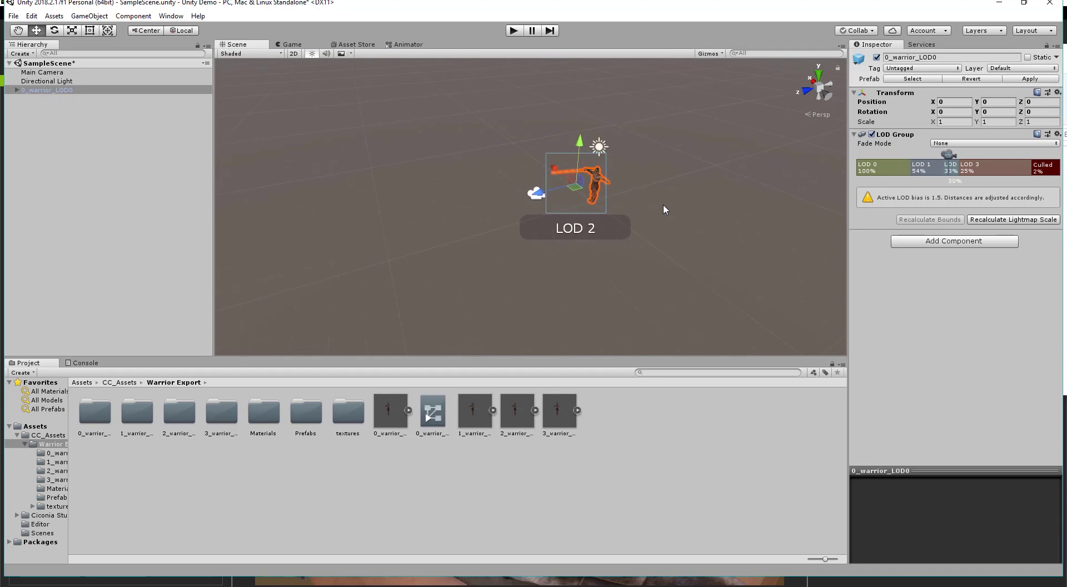
scroll(664, 210, "down", 3)
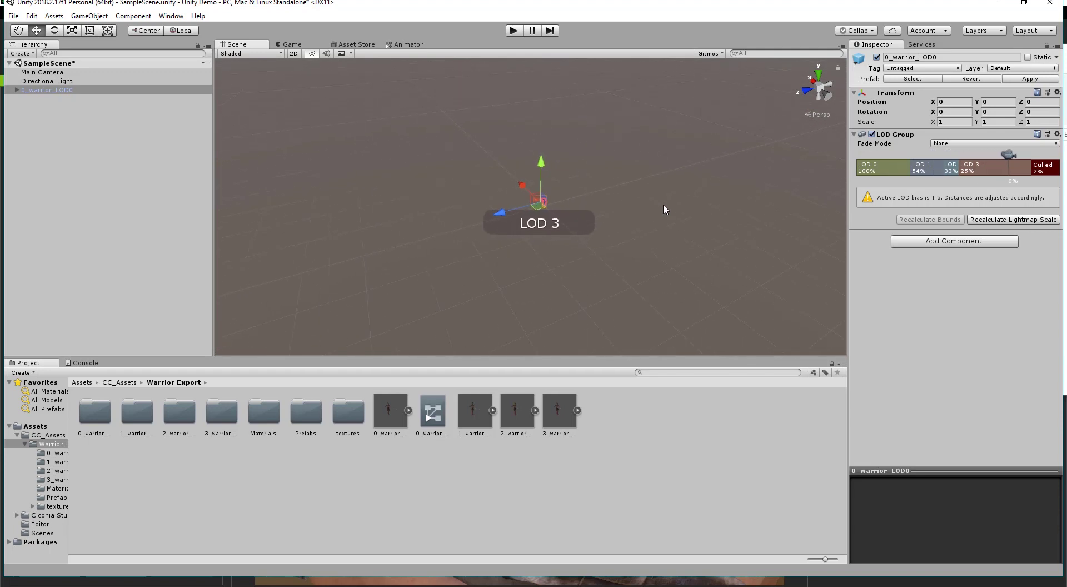
Play the scene and examine the animated warrior's LOD switching in the Scene view at different viewing distances.
left_click(513, 31)
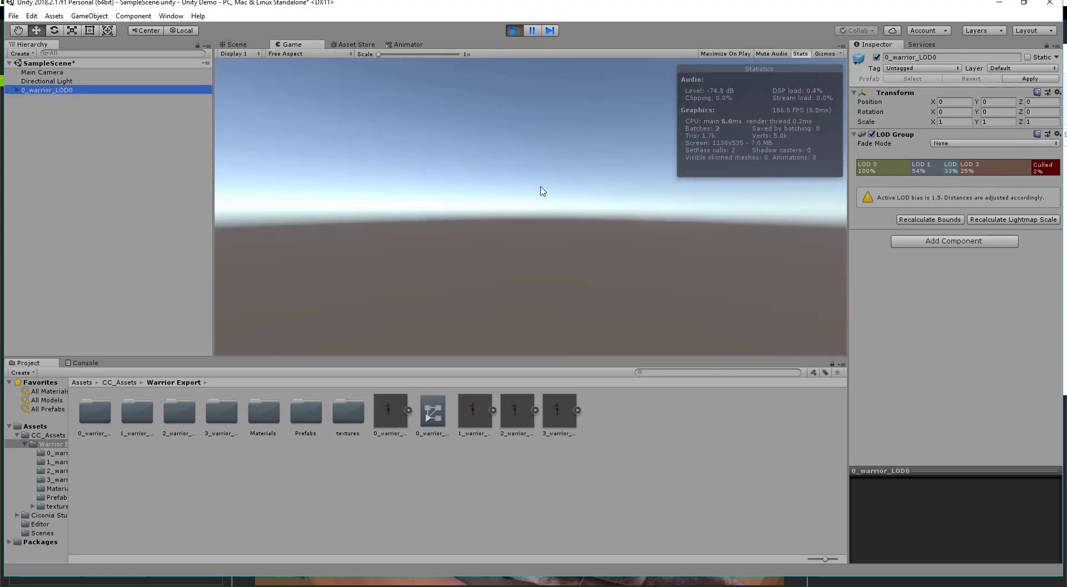
left_click(249, 46)
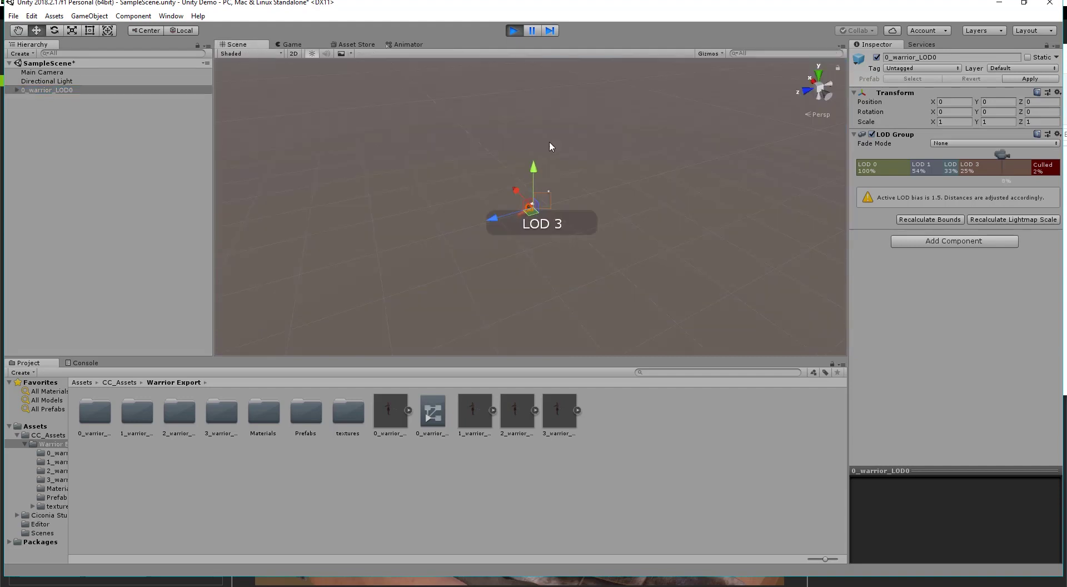
scroll(592, 213, "up", 8)
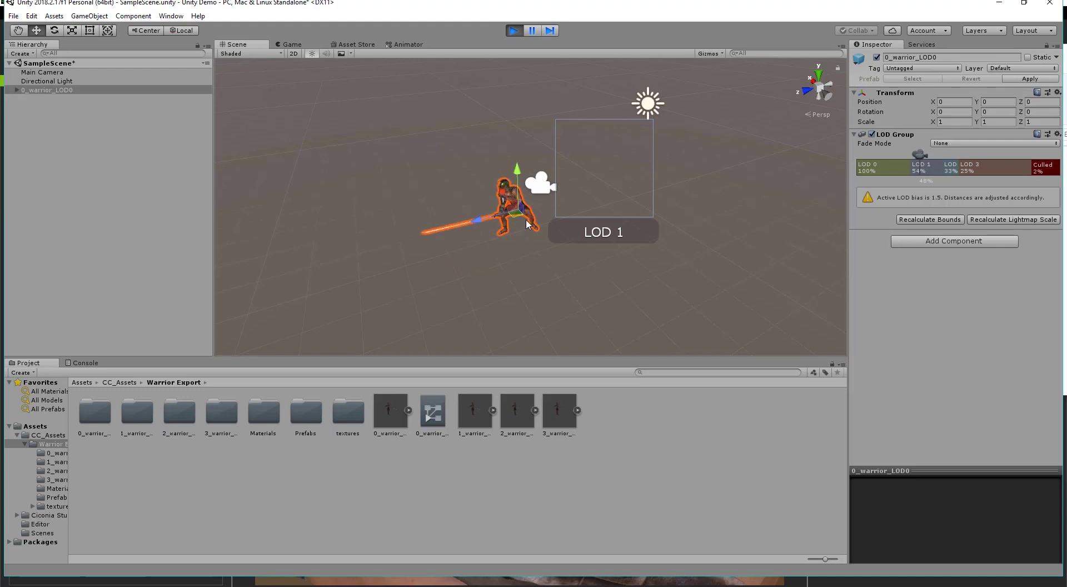
scroll(531, 222, "down", 2)
scroll(531, 219, "down", 2)
scroll(531, 219, "down", 2)
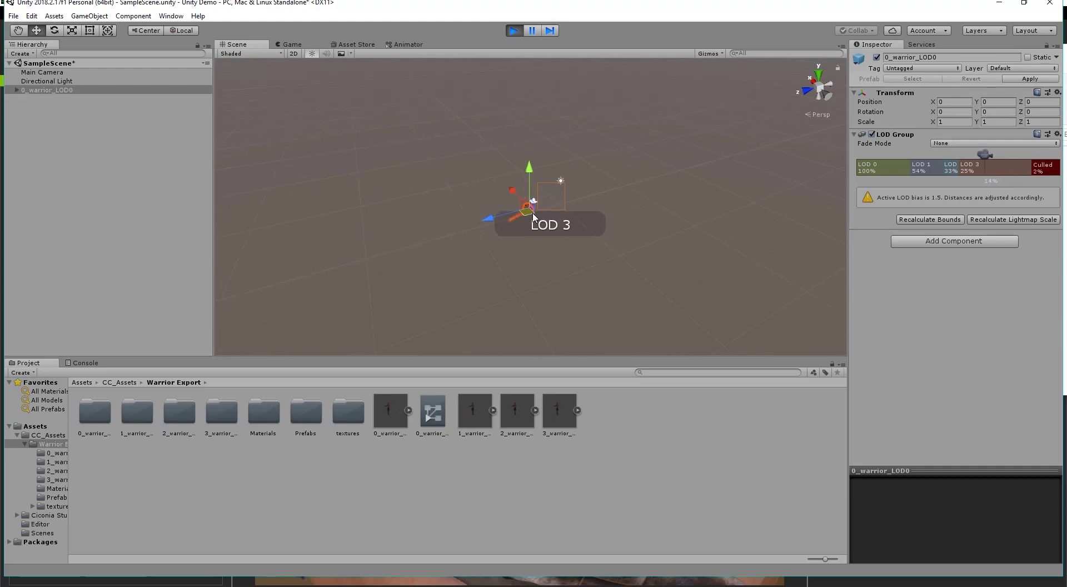
scroll(533, 212, "up", 8)
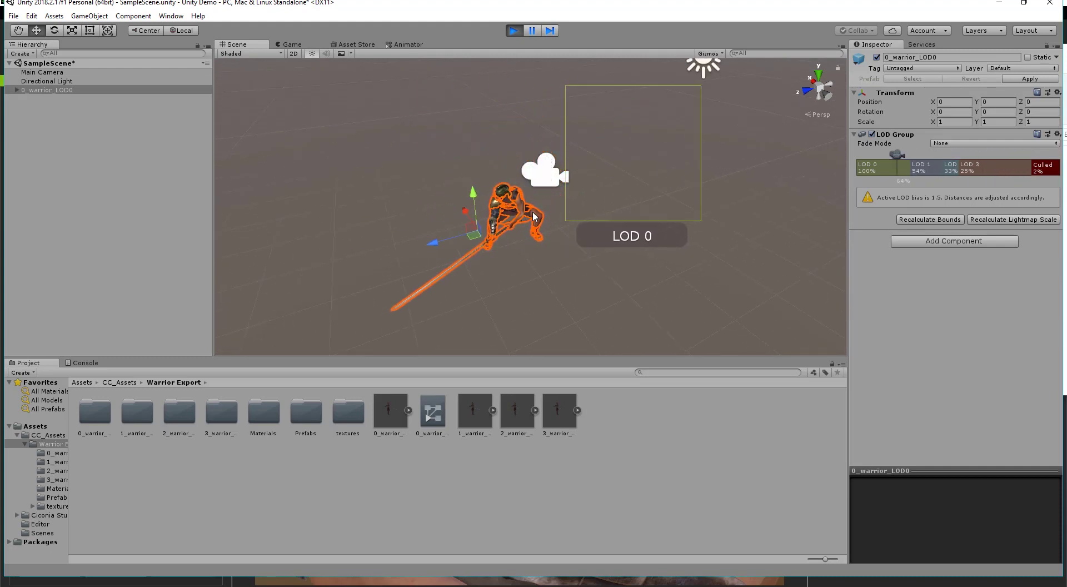
In the LOD_Demo scene, stop playback and preview the warrior's closer LOD level using the LOD Group's camera marker.
left_click(366, 131)
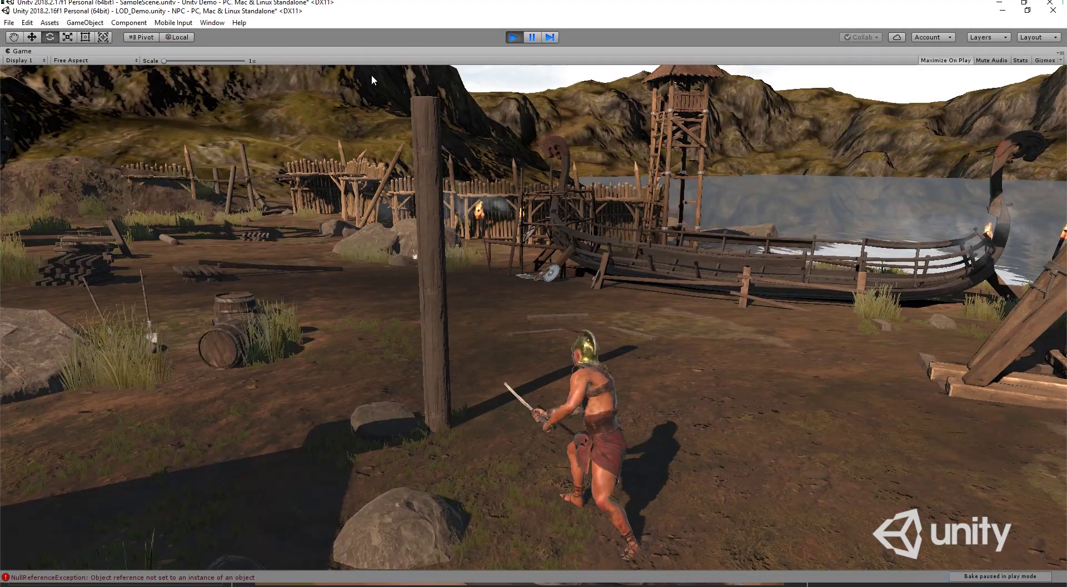
left_click(510, 36)
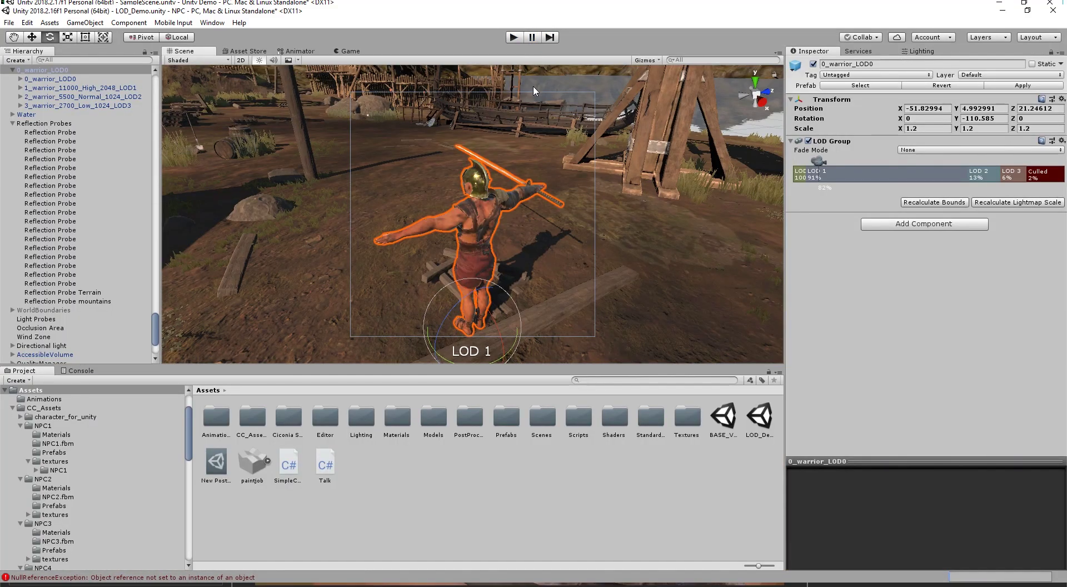
mouse_move(820, 161)
left_mouse_down()
mouse_move(810, 166)
mouse_move(1020, 157)
mouse_move(911, 184)
mouse_move(798, 185)
mouse_move(1005, 161)
mouse_move(800, 161)
left_mouse_up()
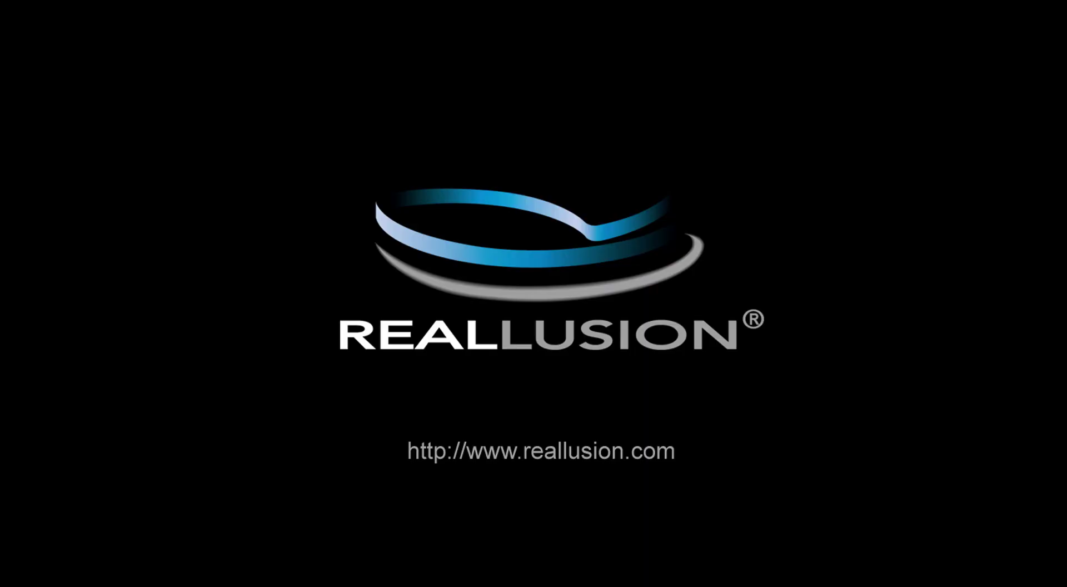